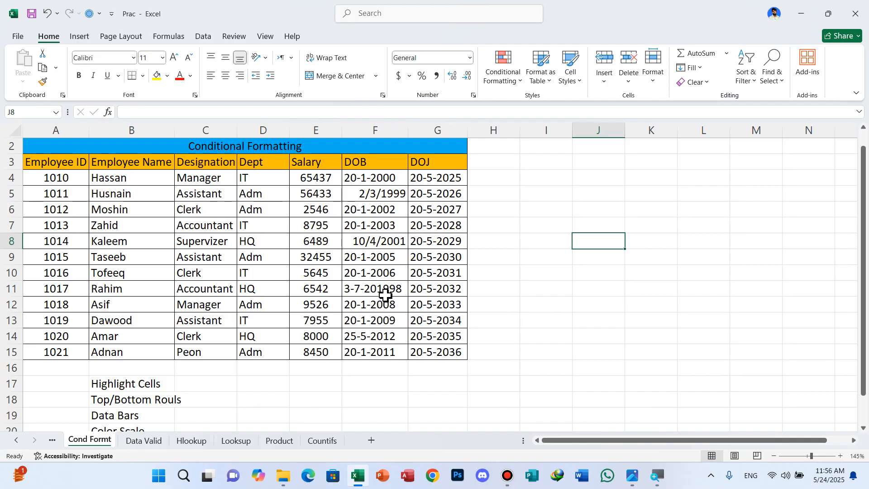
Examine the list of conditional formatting types below the employee table, from Highlight Cells to Icon Sets
scroll(360, 382, "down", 1)
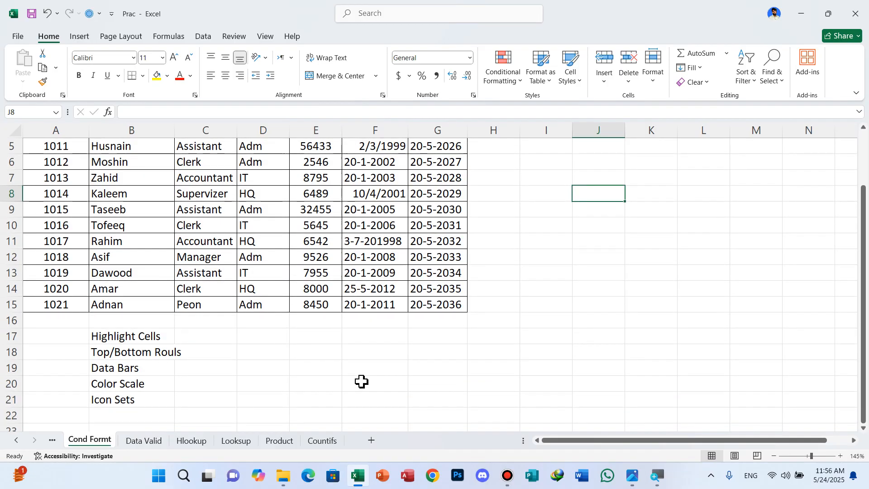
left_click(138, 342)
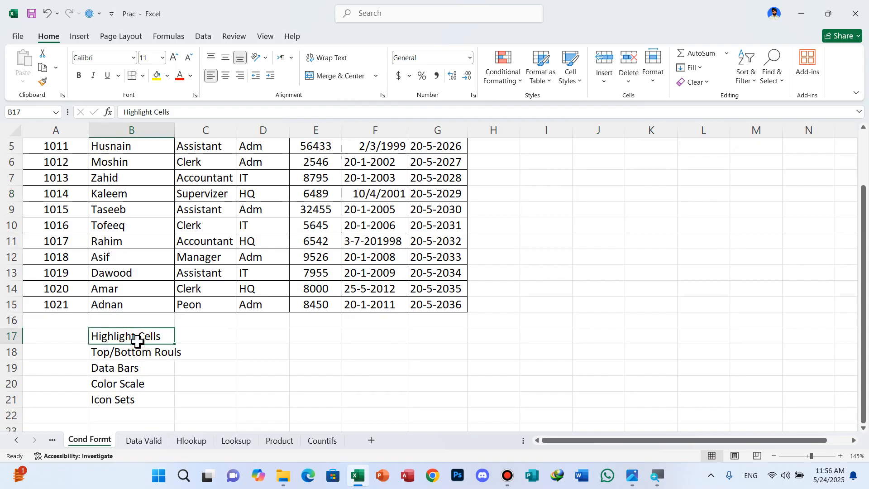
left_click(131, 355)
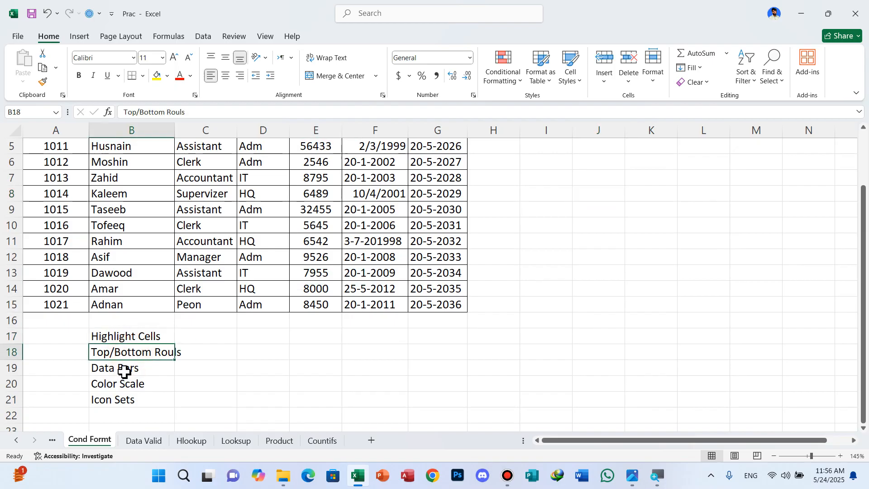
left_click(124, 370)
left_click(126, 388)
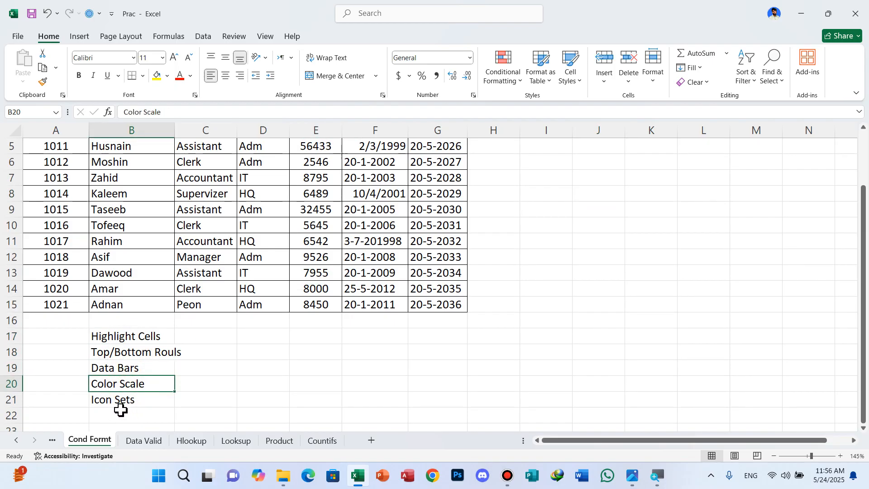
left_click(120, 398)
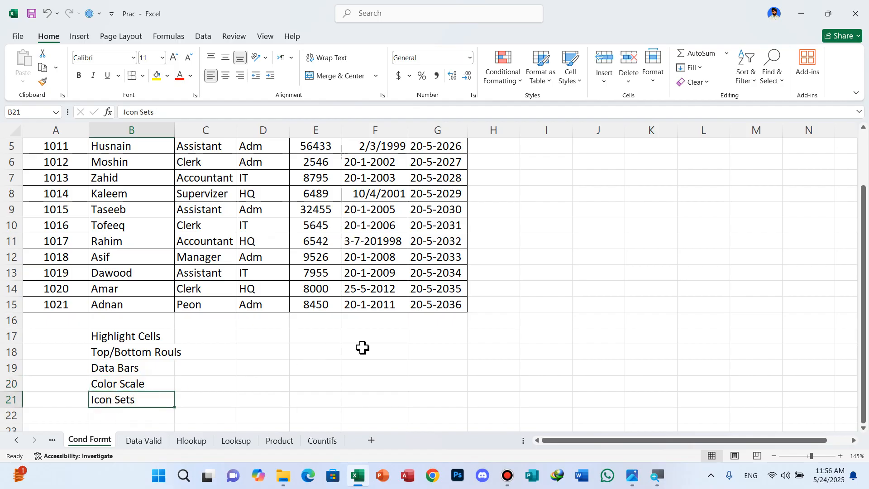
scroll(403, 337, "up", 1)
scroll(403, 337, "up", 1)
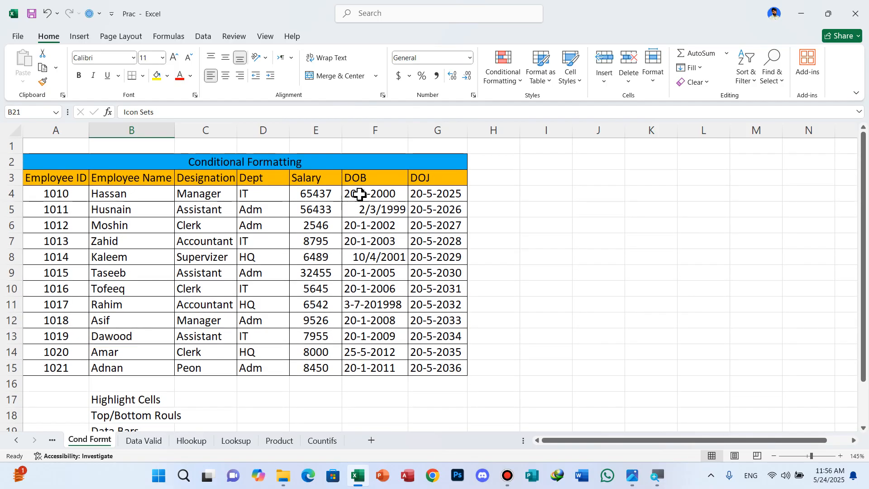
Widen the Salary column of the employee table slightly
left_click_drag(342, 130, 368, 134)
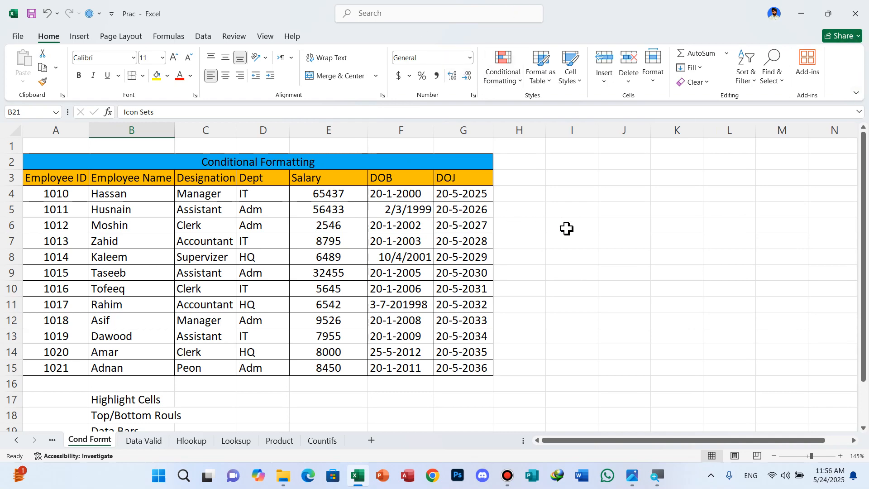
scroll(568, 229, "up", 1)
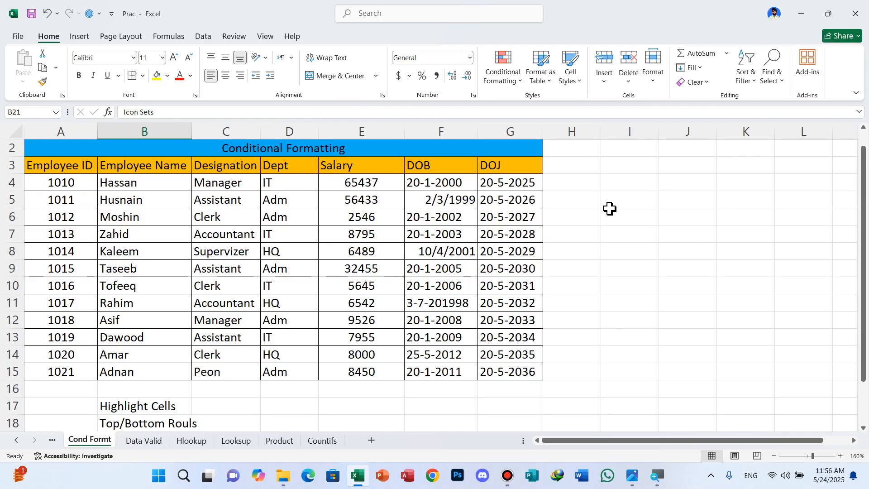
scroll(602, 221, "up", 1)
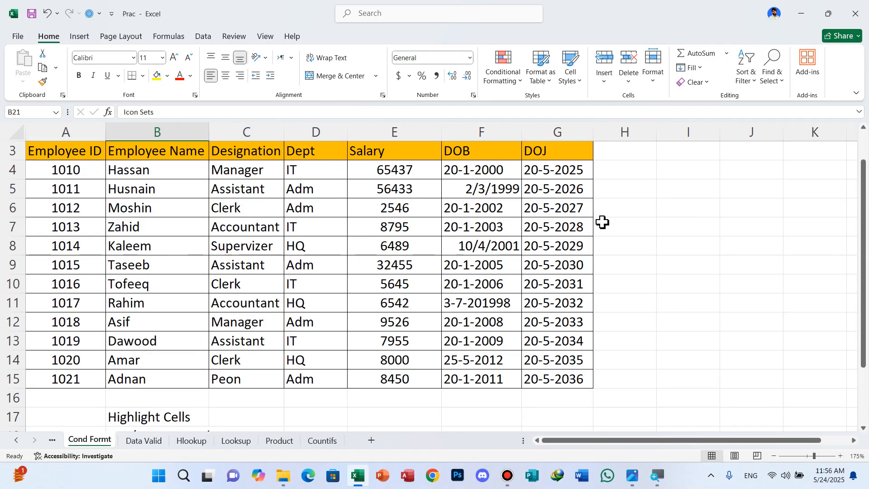
scroll(632, 225, "up", 1)
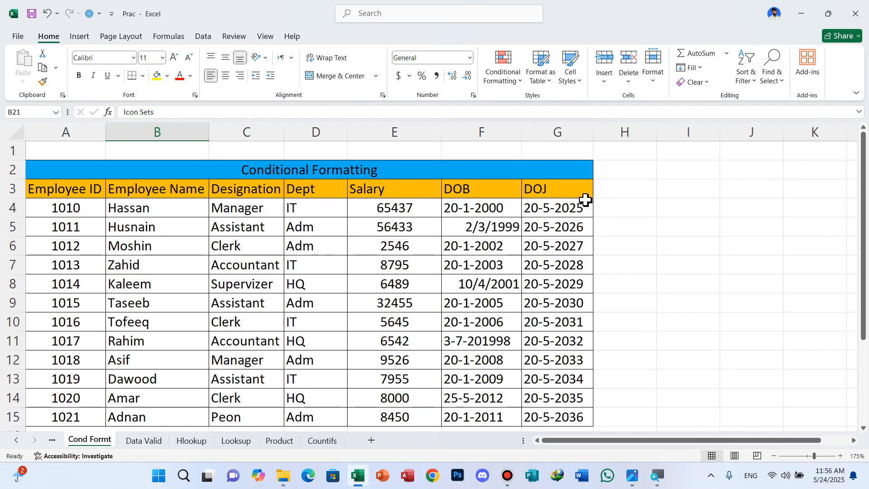
Set up a Greater Than highlight rule on the salary values in E4:E15 with a threshold of 9000
left_click(388, 209)
left_click_drag(393, 206, 396, 418)
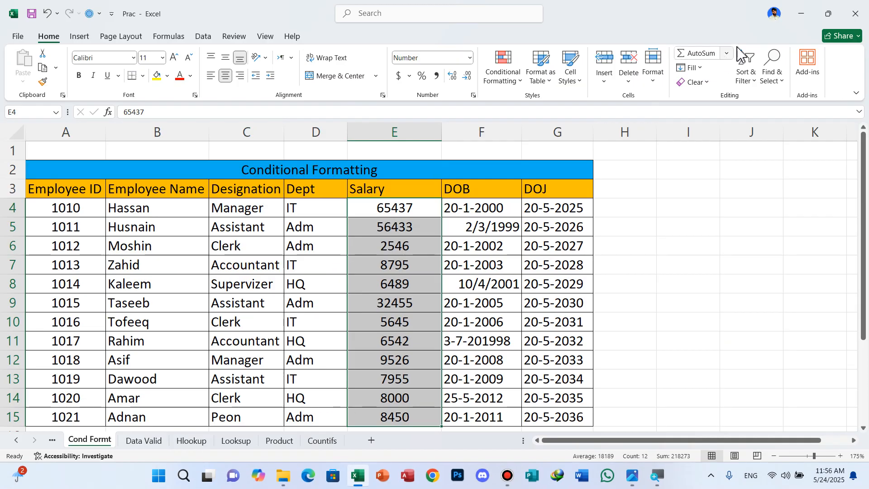
left_click(519, 80)
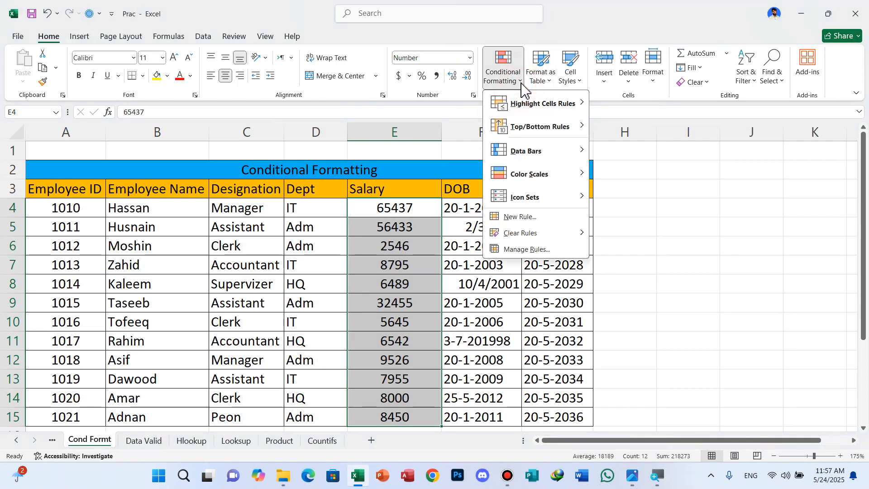
mouse_move(524, 106)
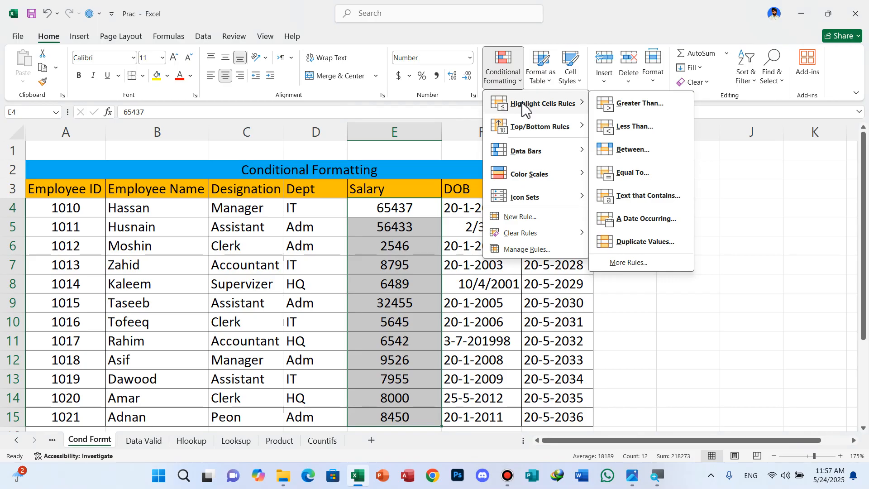
left_click(635, 105)
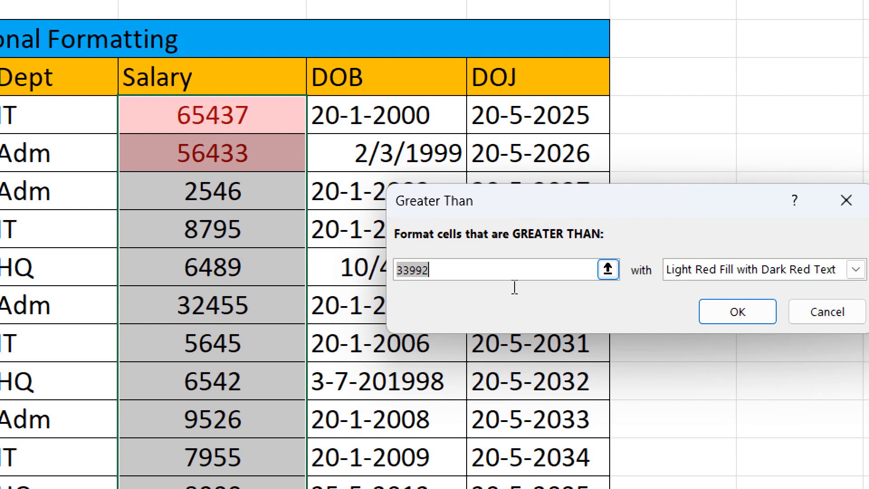
left_click_drag(502, 284, 488, 288)
type("900")
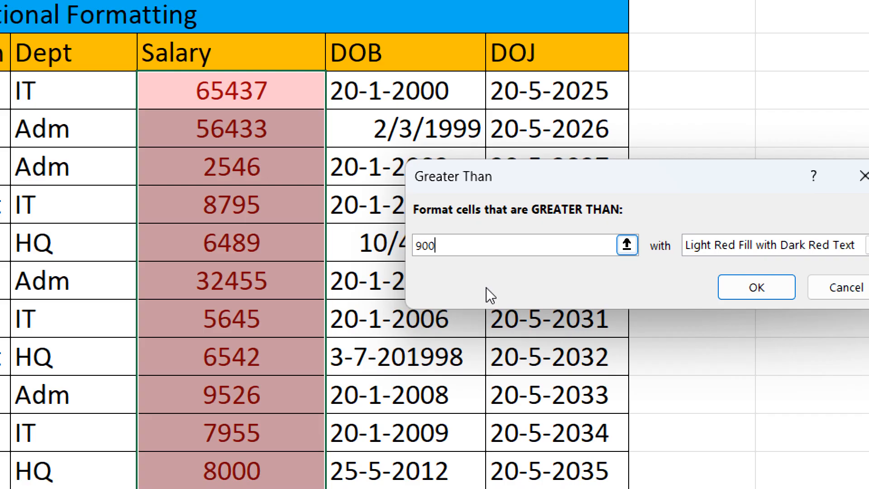
type("0")
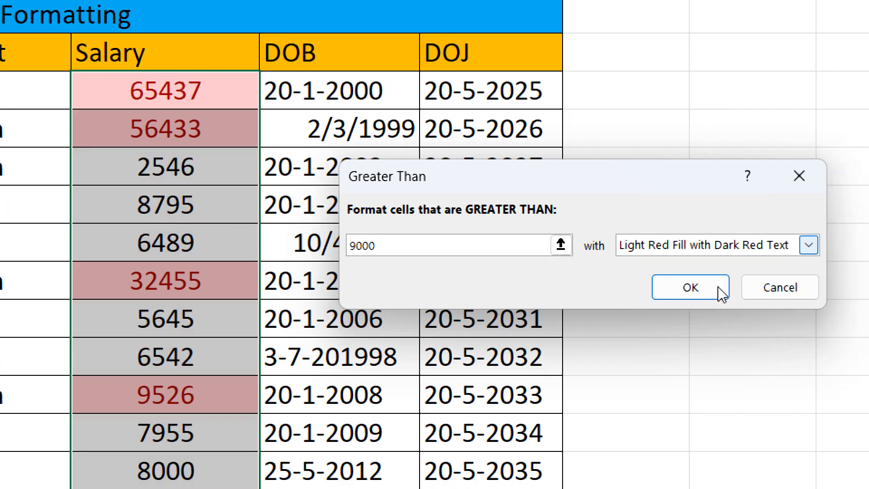
Preview Green Fill with Dark Green Text and Red Text, apply the Greater Than rule with Light Red Fill, and undo it
left_click(808, 245)
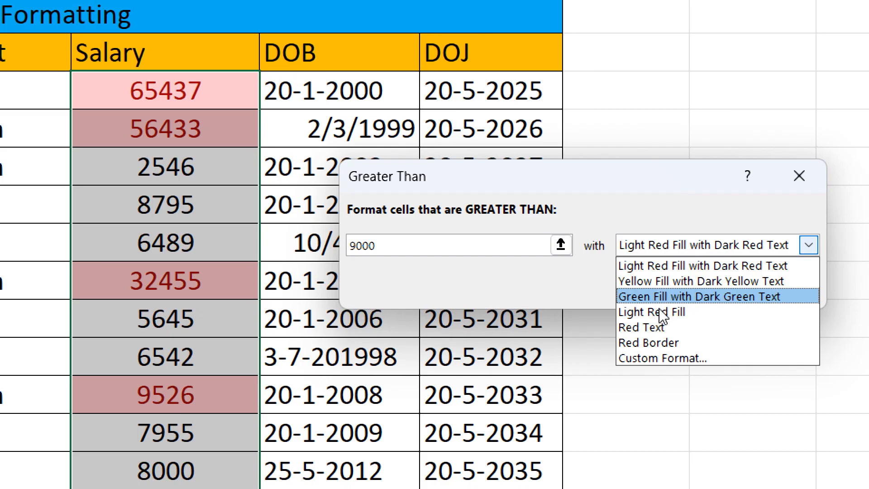
left_click(699, 296)
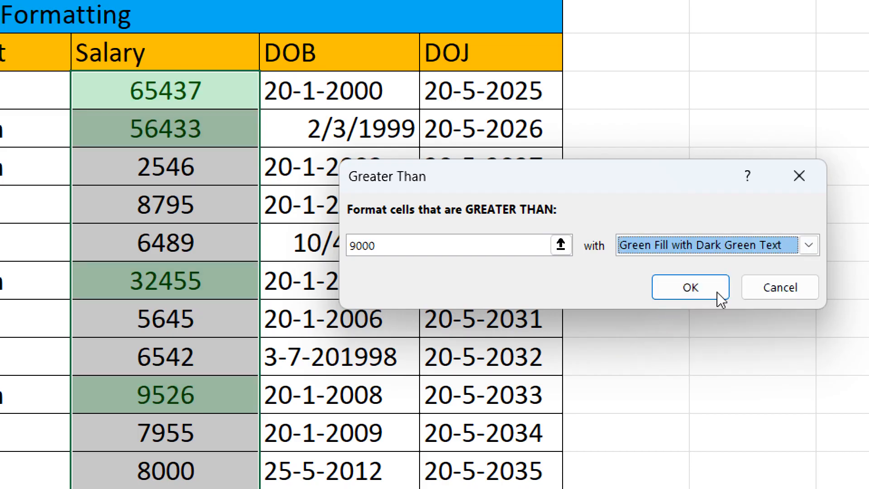
left_click(808, 245)
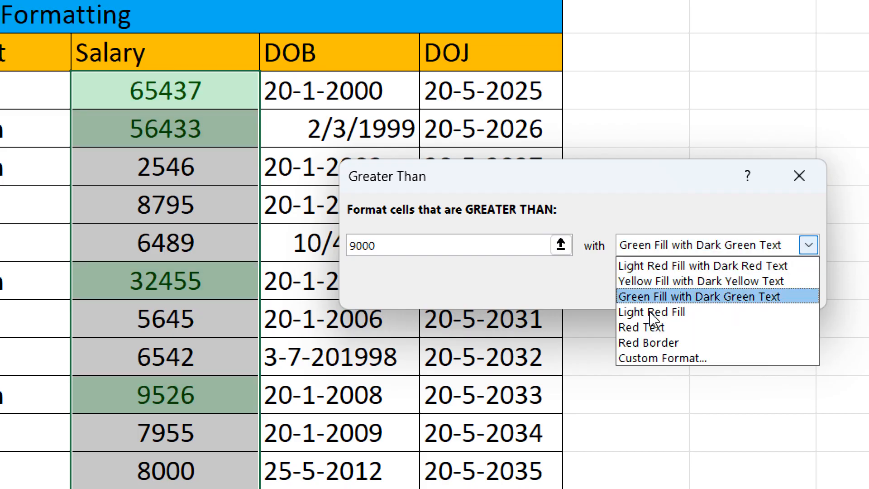
left_click(645, 327)
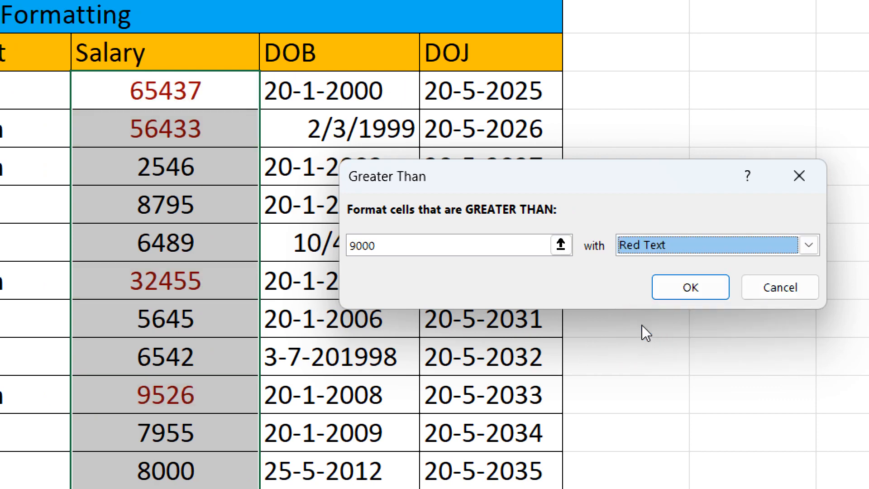
left_click(808, 245)
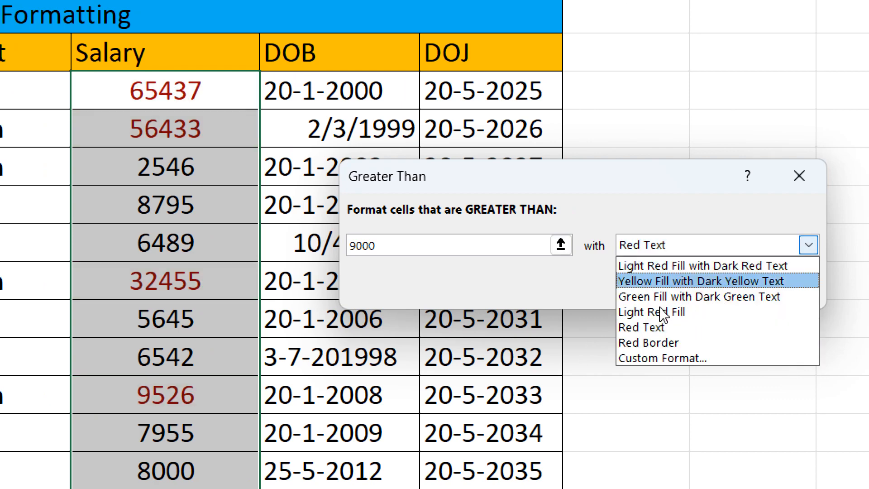
left_click(635, 316)
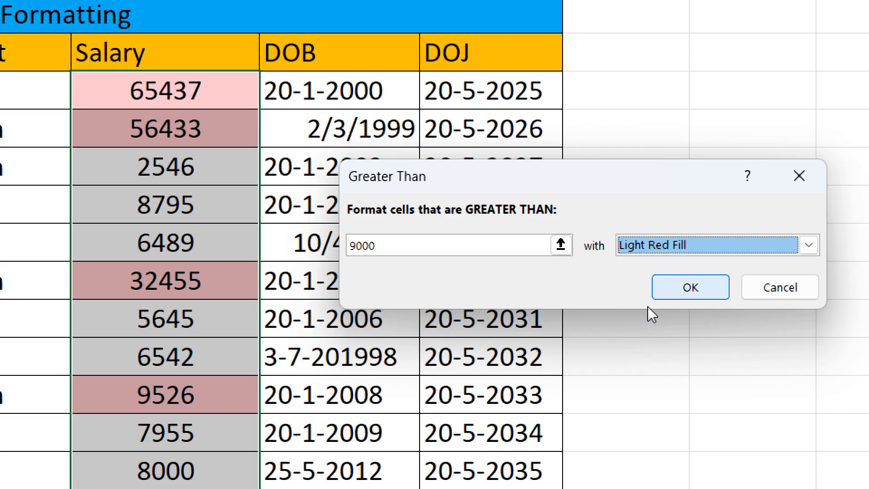
key("Return")
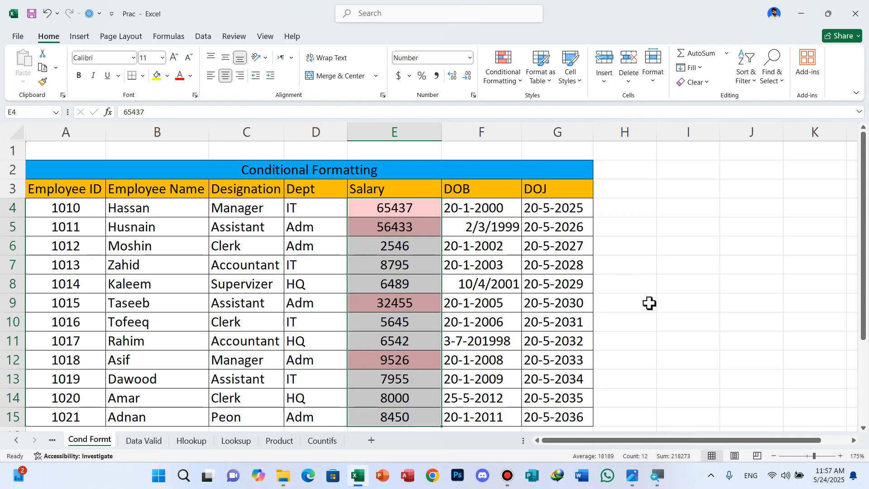
key("ctrl+z")
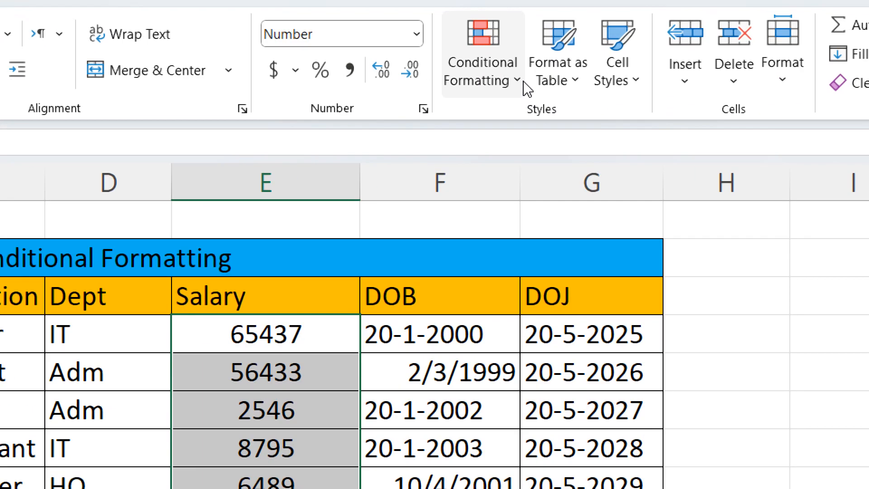
Set up a Less Than highlight rule on the selected salaries with a threshold of 10000
left_click(524, 85)
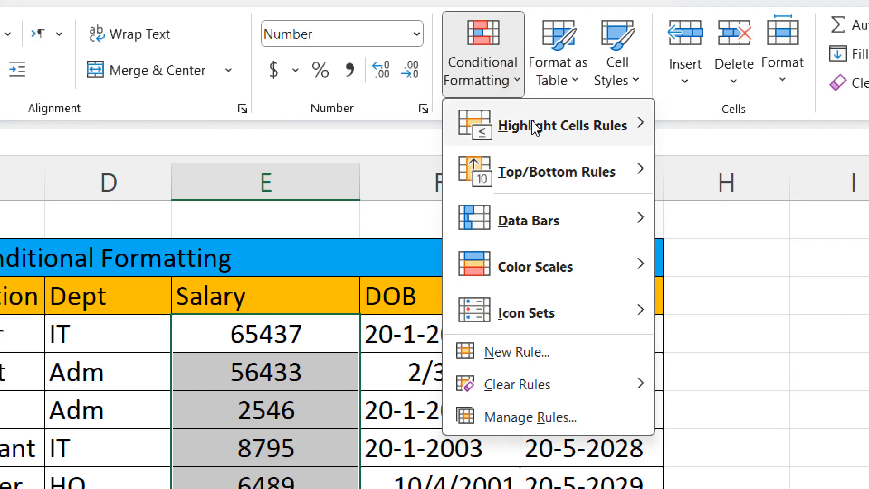
mouse_move(577, 116)
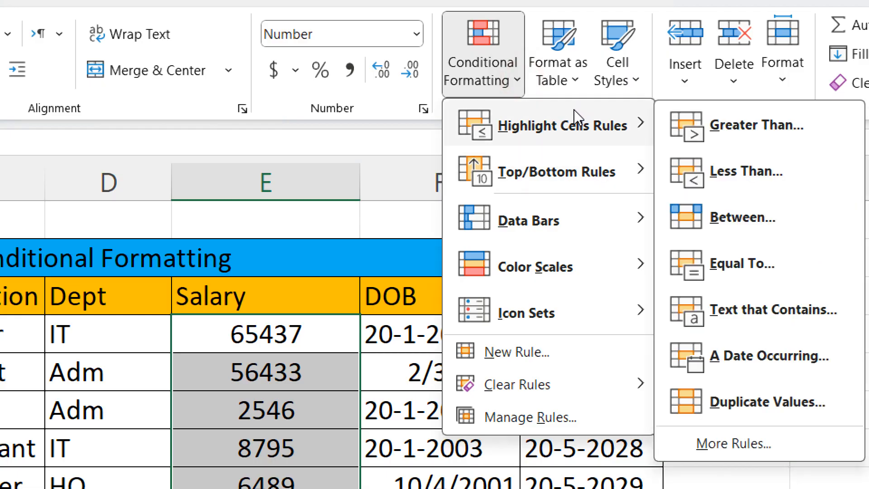
key("Return")
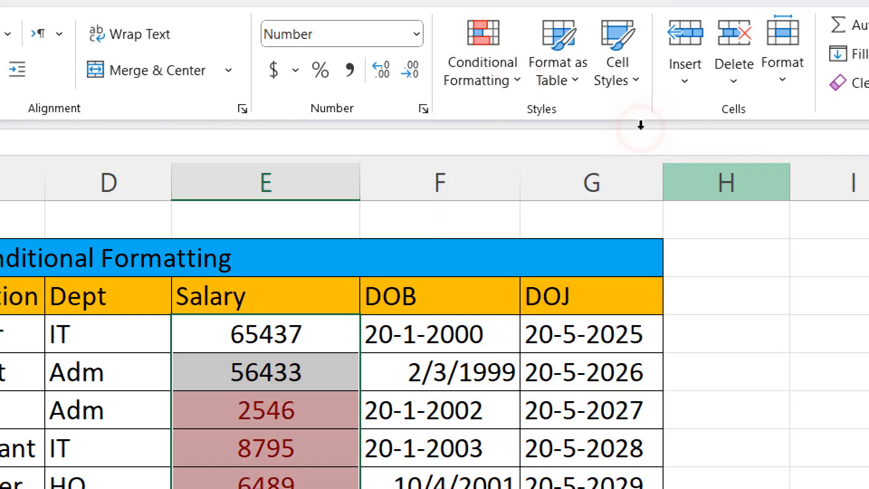
scroll(624, 220, "down", 1)
scroll(623, 220, "down", 1)
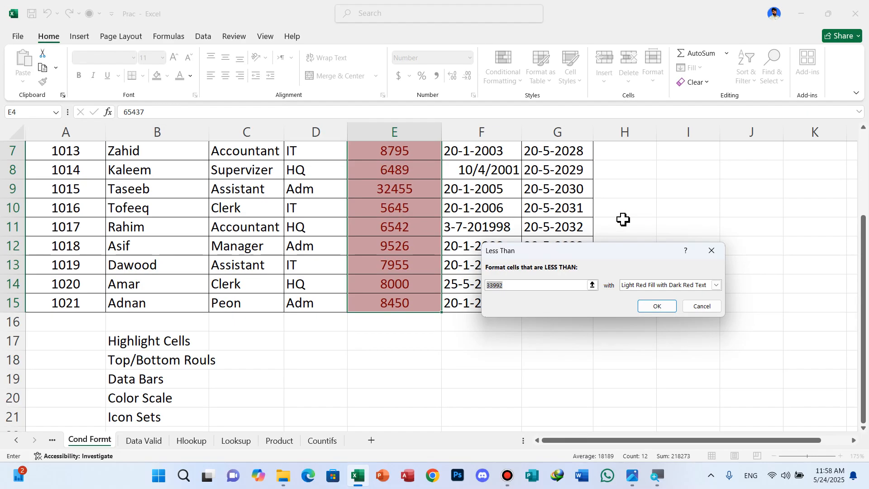
left_click(532, 286)
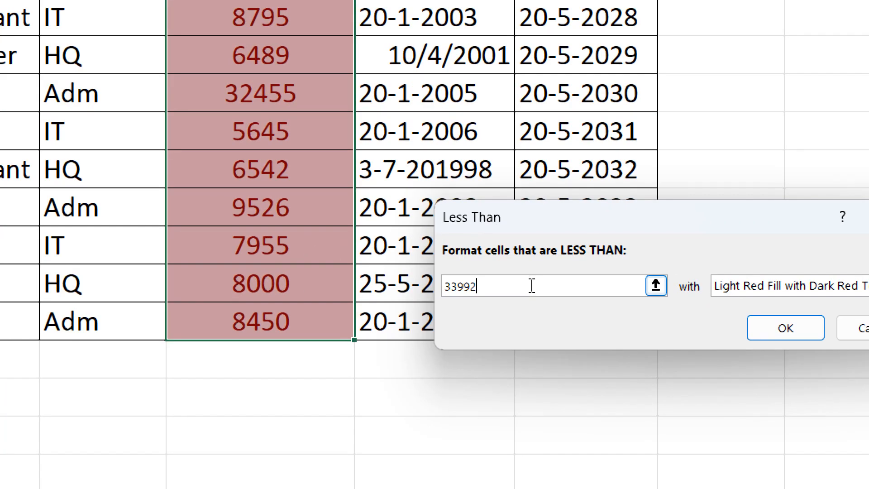
key("BackSpace")
key("BackSpace")
key("BackSpace")
key("BackSpace")
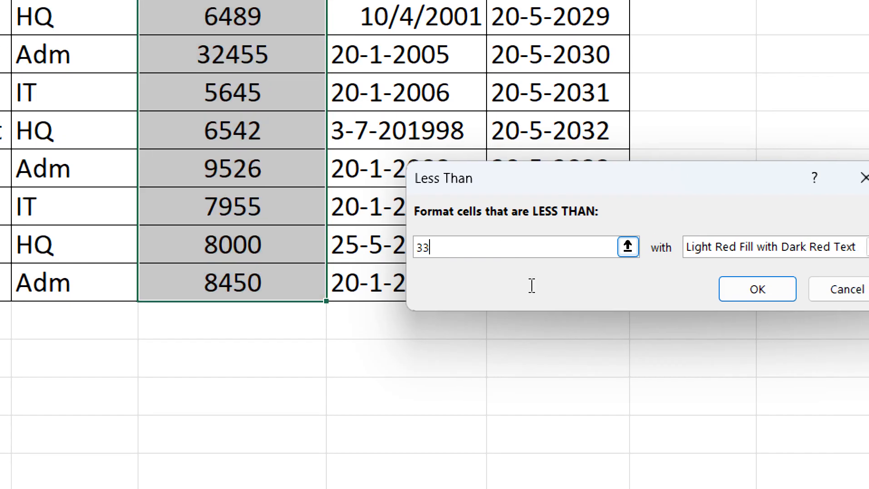
type("1000")
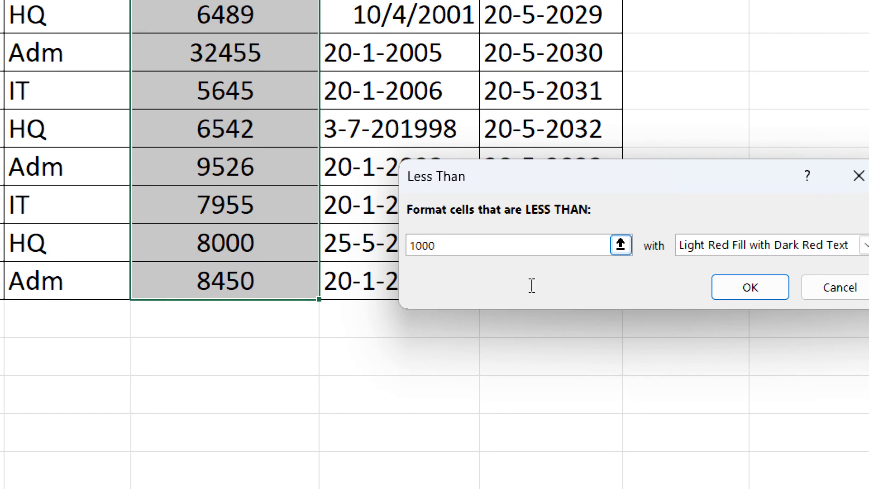
type("0")
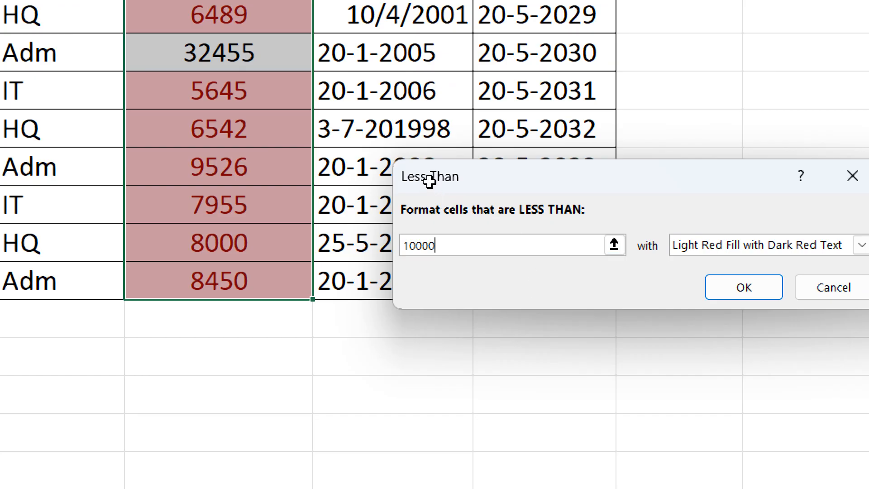
Check the format choices for the Less Than rule and cancel it without applying
scroll(429, 181, "up", 2)
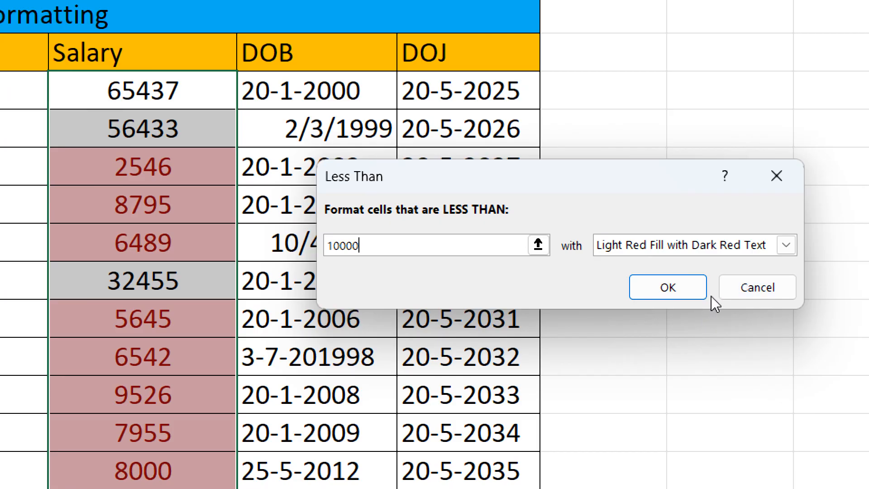
left_click(786, 245)
left_click(786, 244)
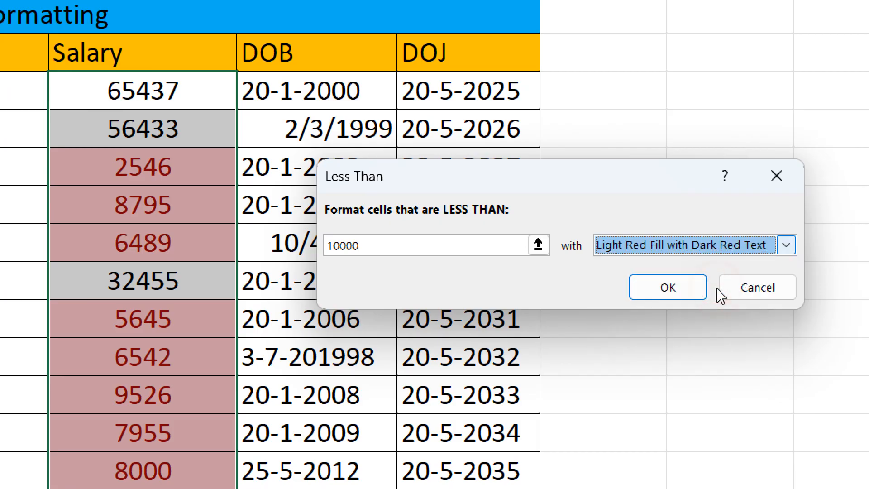
left_click(694, 307)
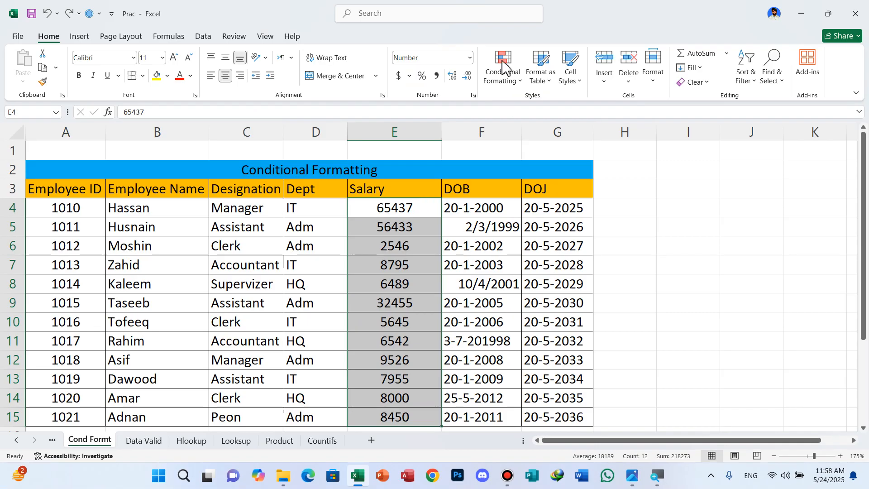
Start a Between highlight rule on the selected salaries with 20000 as the first limit
left_click(520, 84)
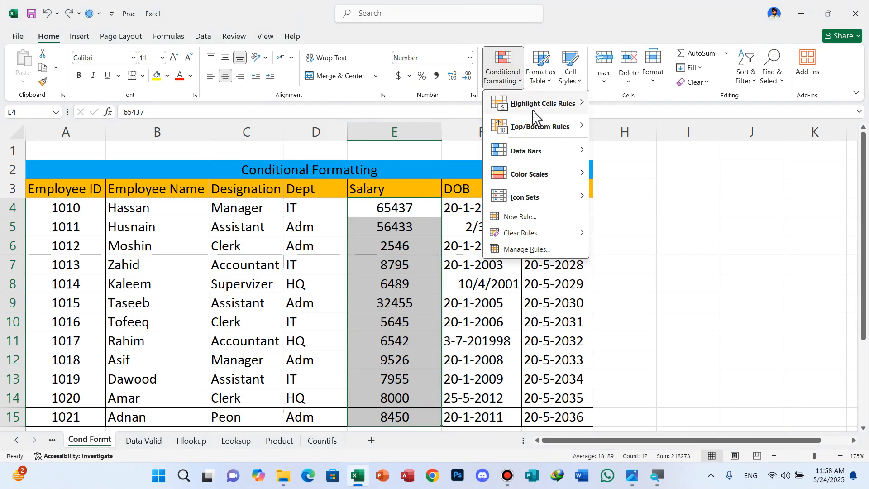
mouse_move(536, 109)
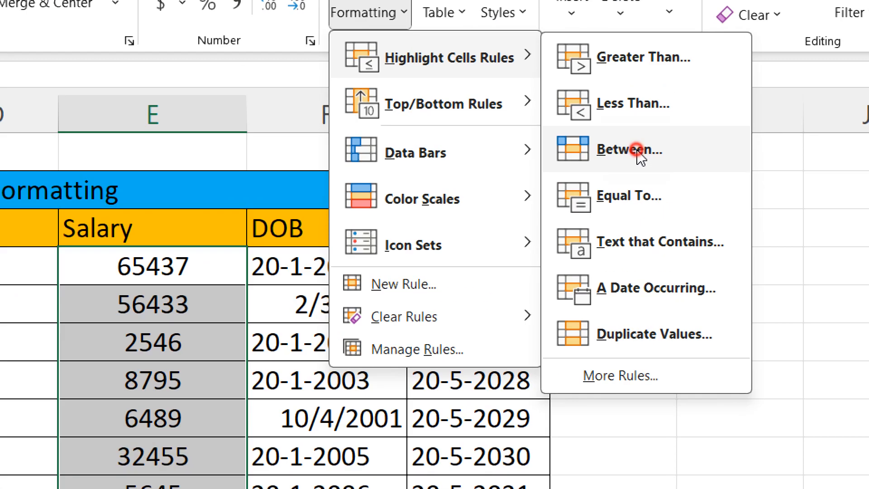
left_click(634, 151)
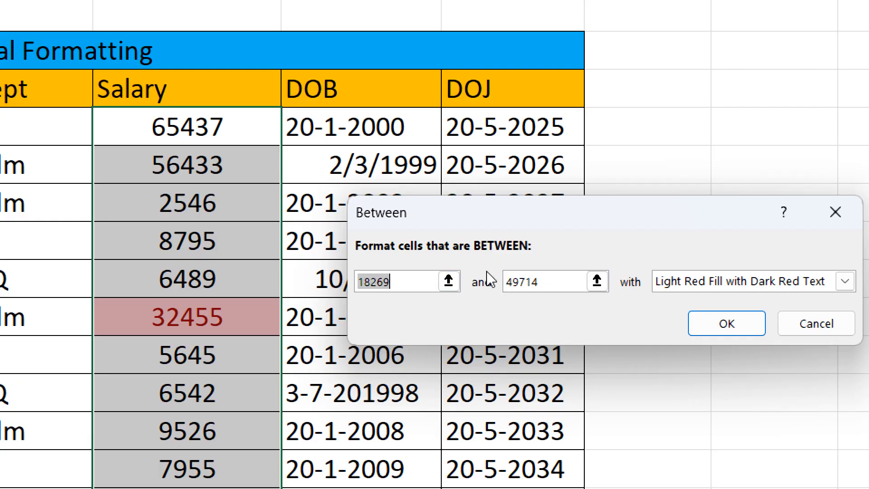
type("2000")
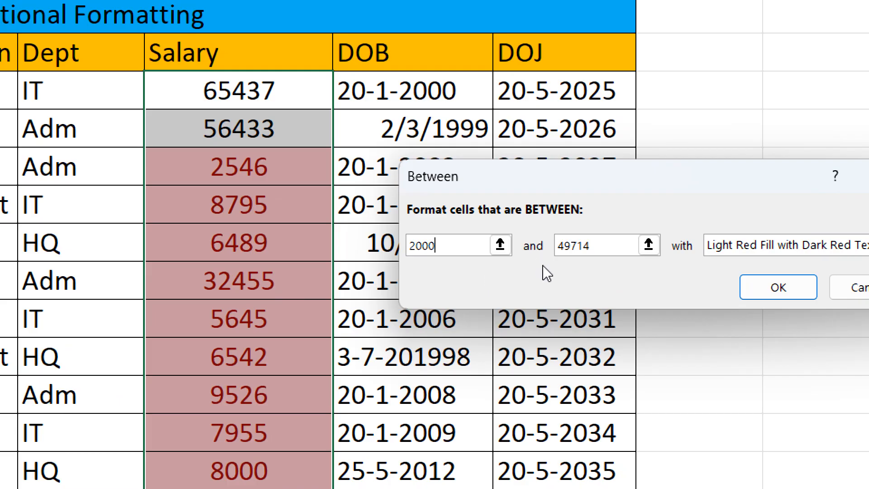
type("0")
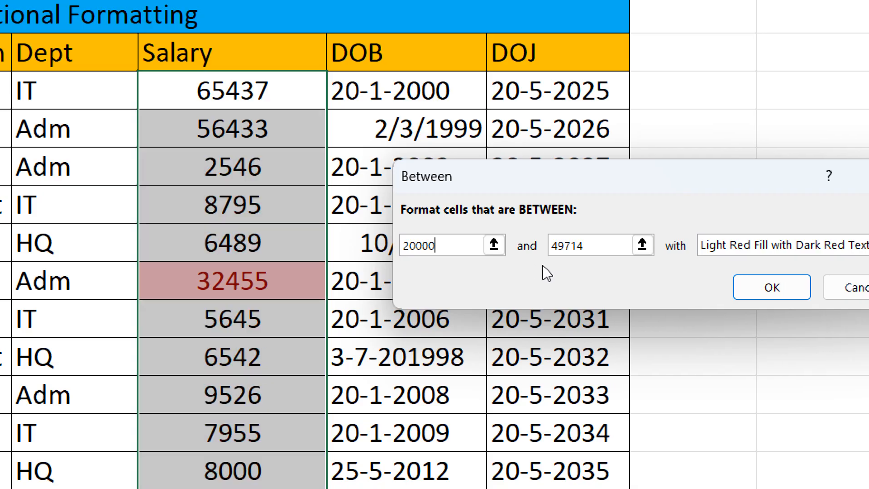
Set the second limit of the Between rule to 10000 and check the preview down the Salary column
left_click(578, 283)
key("shift+Left")
key("shift+Left")
key("shift+Left")
key("shift+Left")
key("shift+Left")
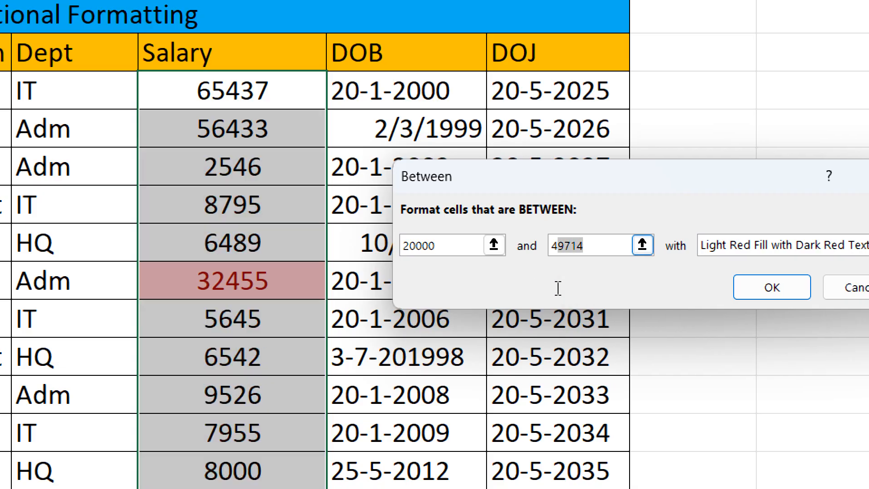
type("1000")
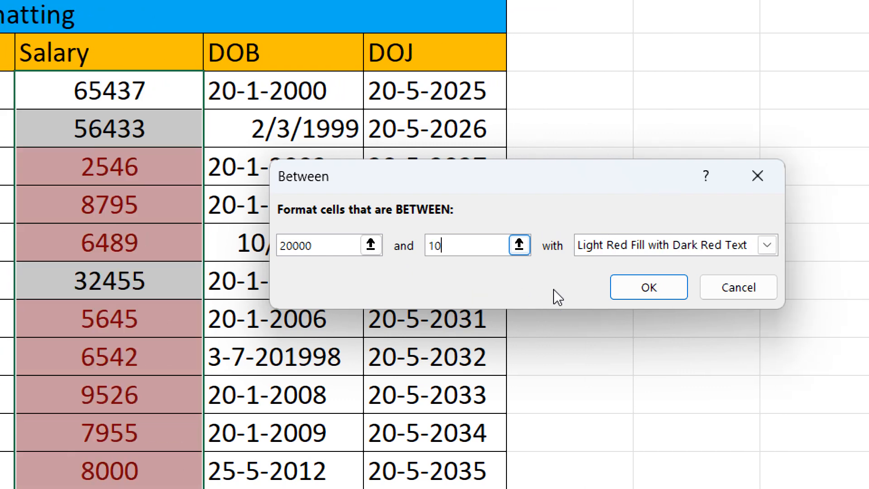
type("0")
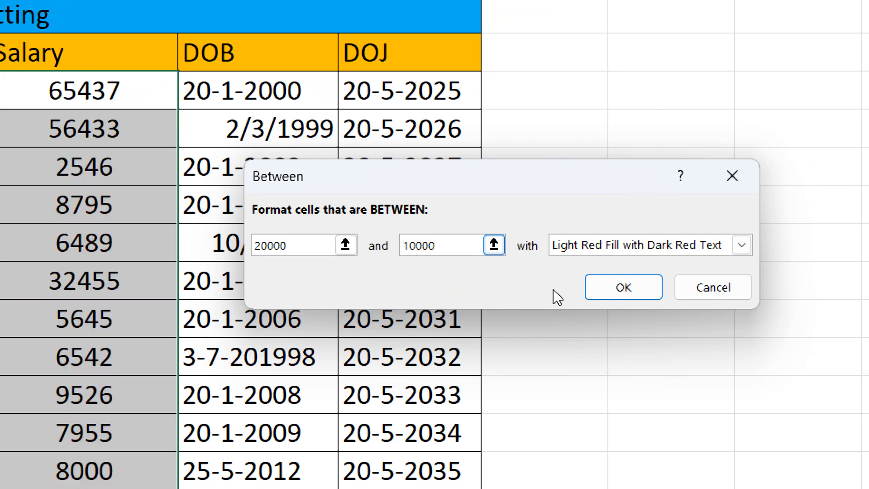
scroll(398, 345, "down", 3)
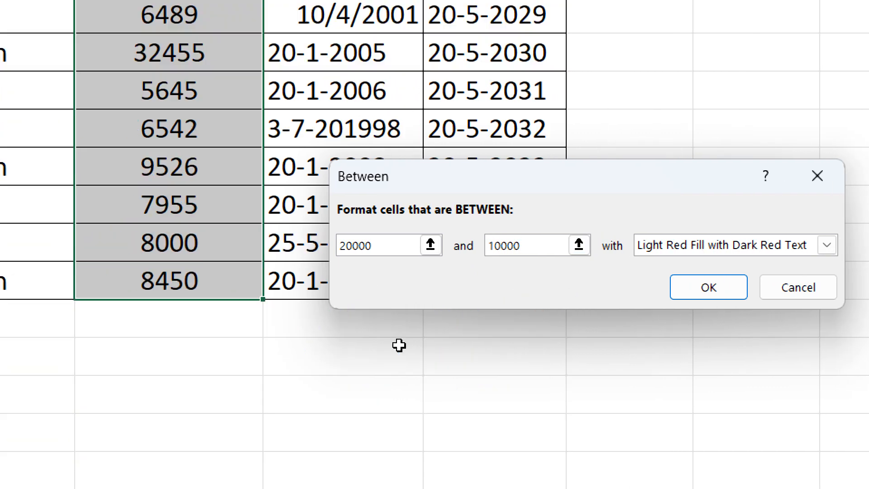
scroll(399, 346, "up", 3)
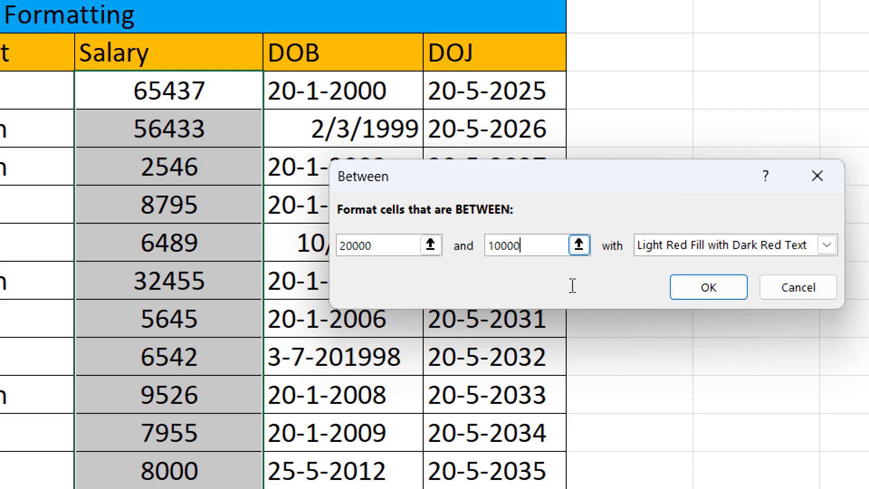
Apply the Between rule with second limit 5000 and Light Red Fill with Dark Red Text, and undo it
key("BackSpace")
key("BackSpace")
key("BackSpace")
key("BackSpace")
key("BackSpace")
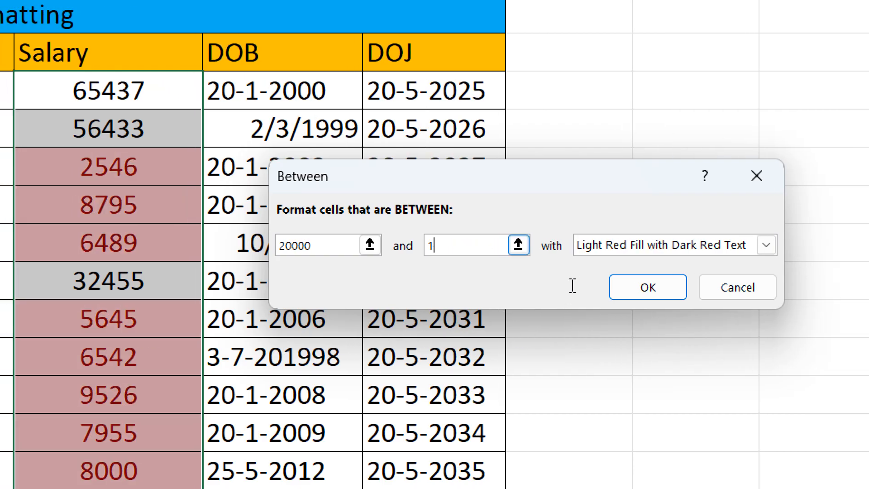
type("5000")
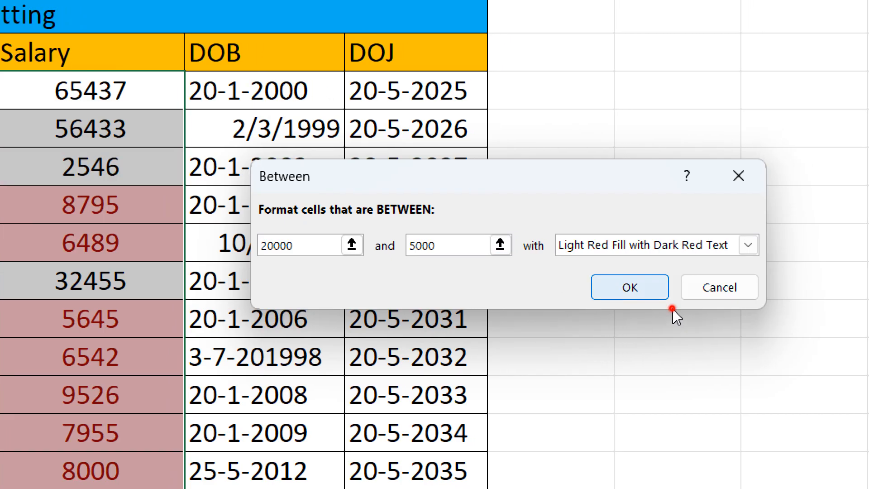
key("Return")
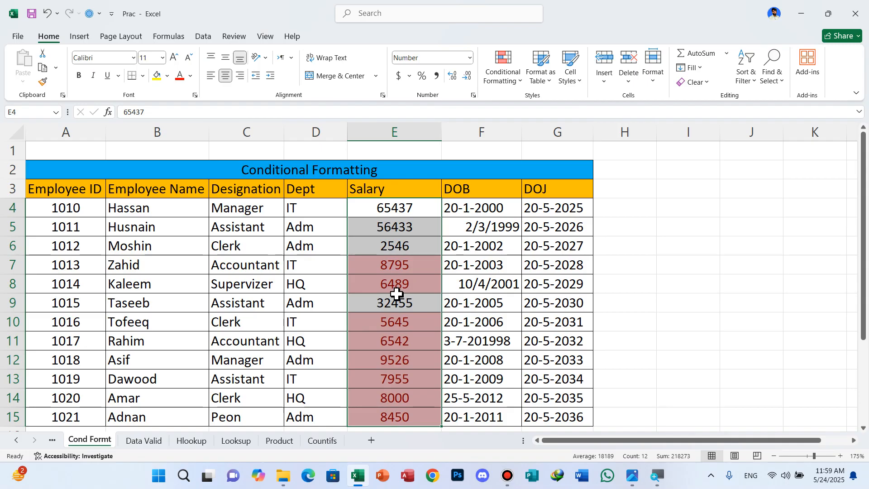
key("ctrl+z")
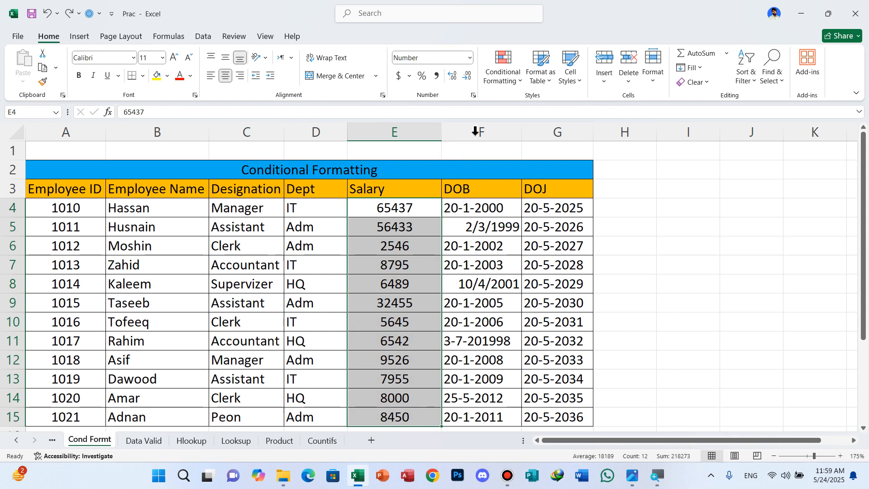
Set up an Equal To highlight rule on the selected salaries with the value 8000 and cancel it
left_click(516, 81)
mouse_move(566, 105)
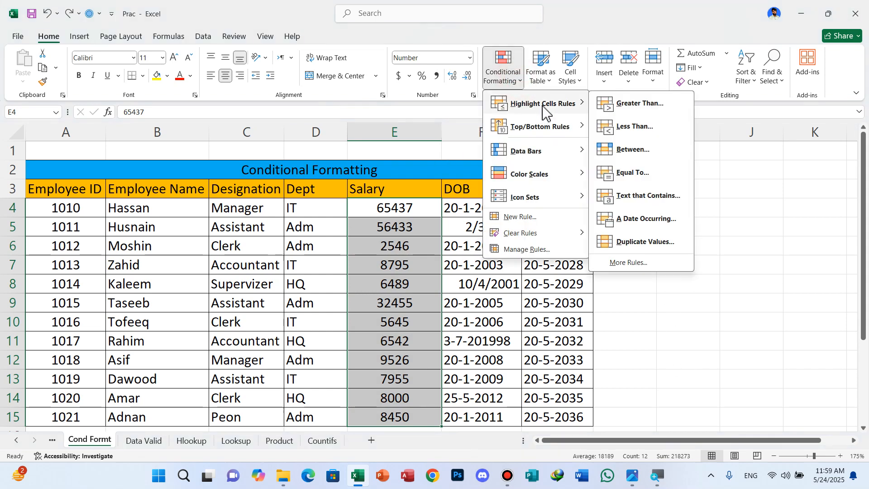
left_click(636, 173)
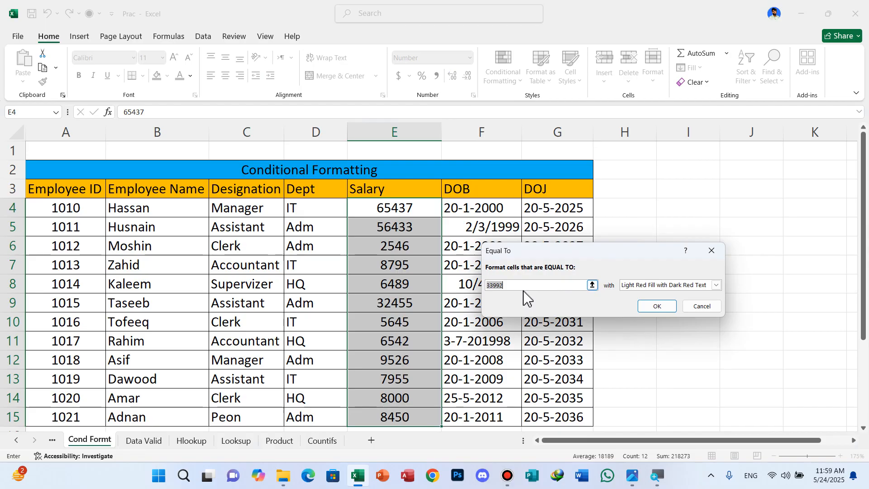
type("8000")
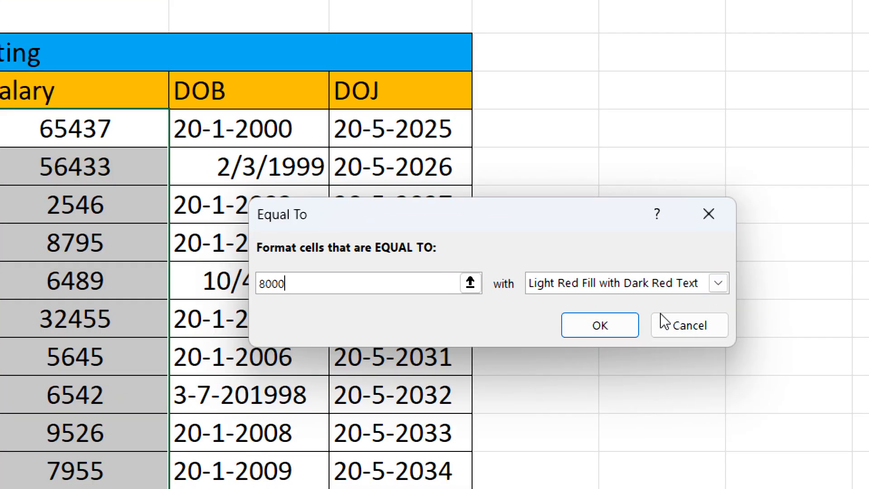
left_click(707, 313)
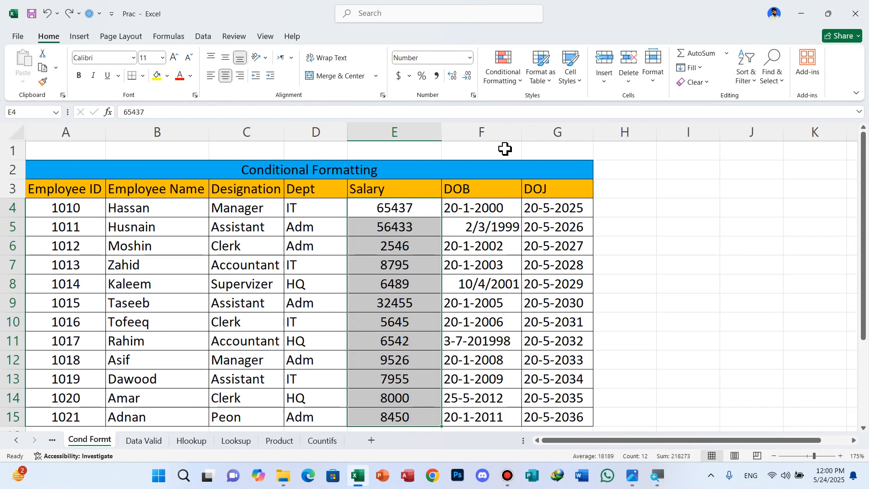
left_click(519, 89)
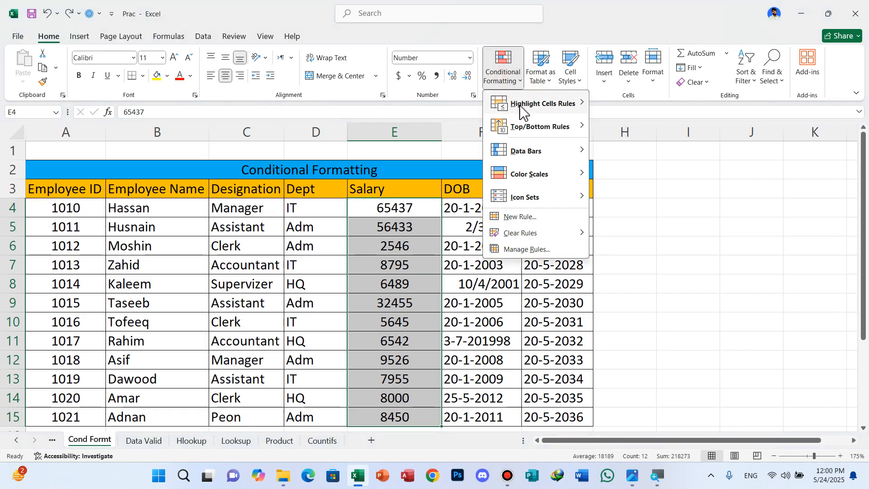
mouse_move(520, 112)
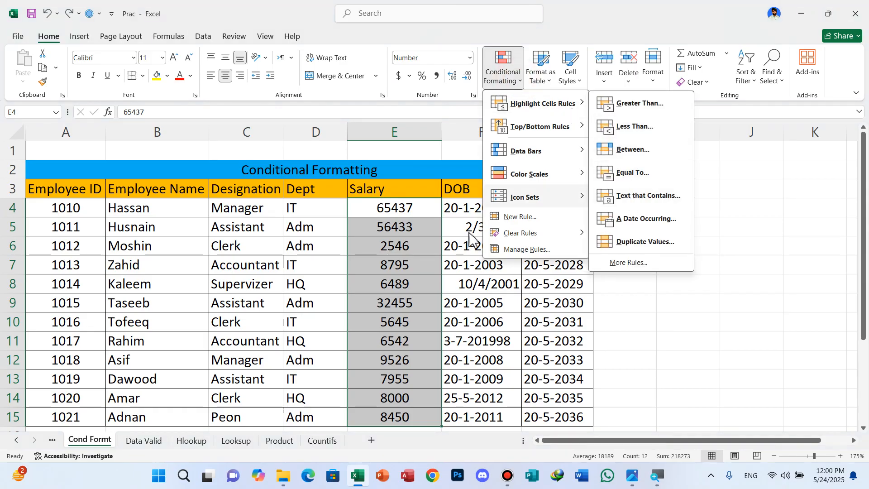
left_click(260, 235)
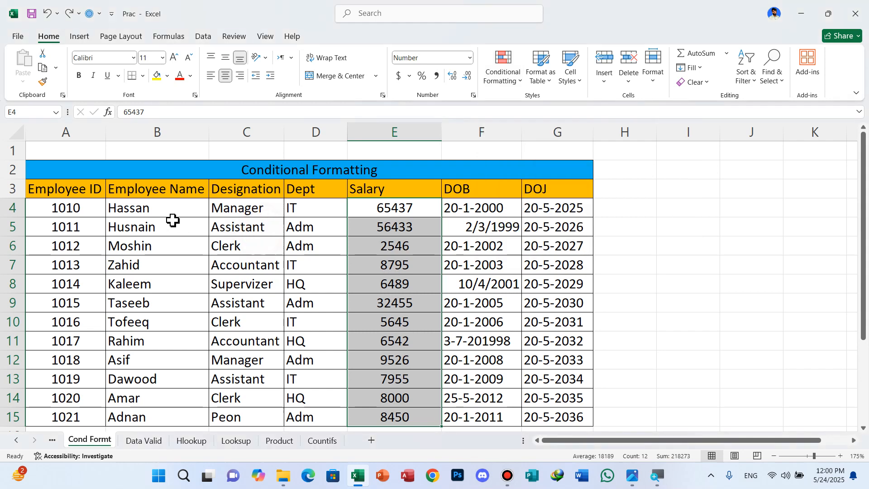
Apply a Text That Contains rule to B4:B15 matching the employee name in B7, with Light Red Fill with Dark Red Text, and undo it
left_click_drag(163, 213, 162, 417)
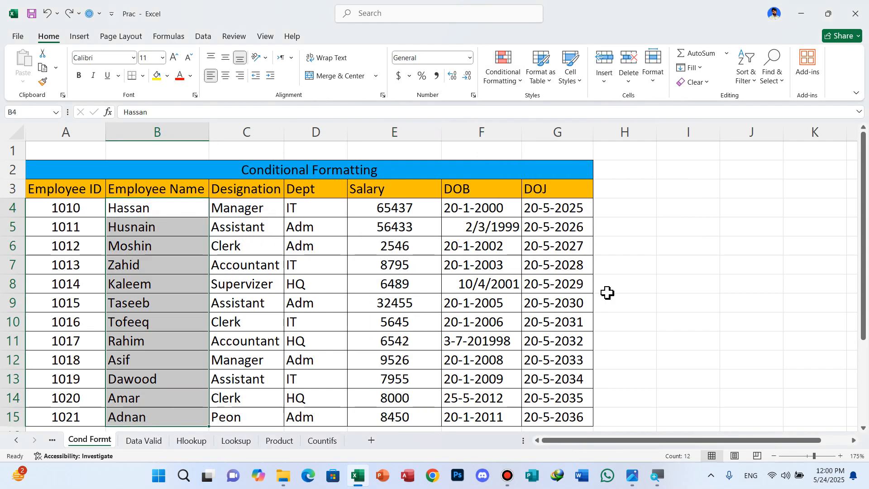
left_click(521, 85)
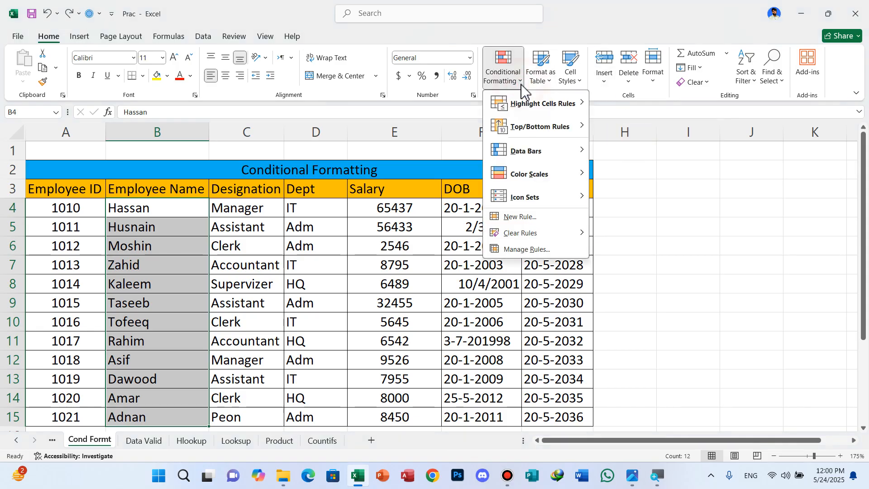
mouse_move(538, 104)
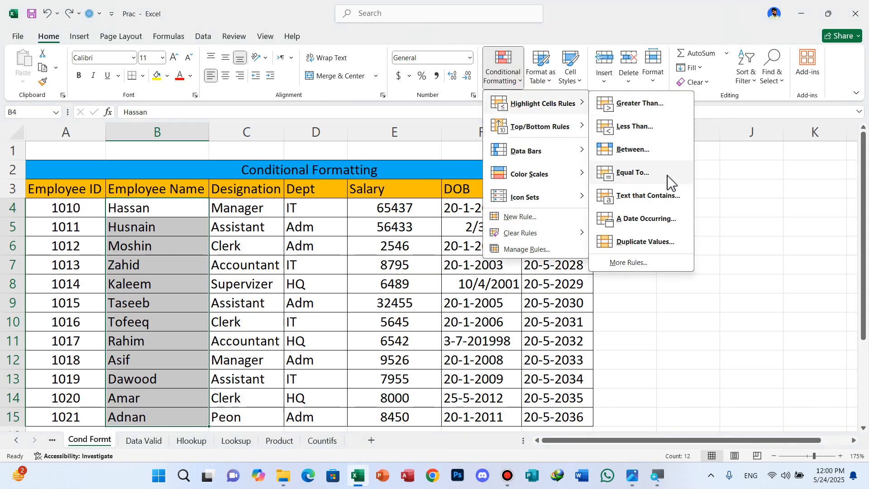
left_click(657, 199)
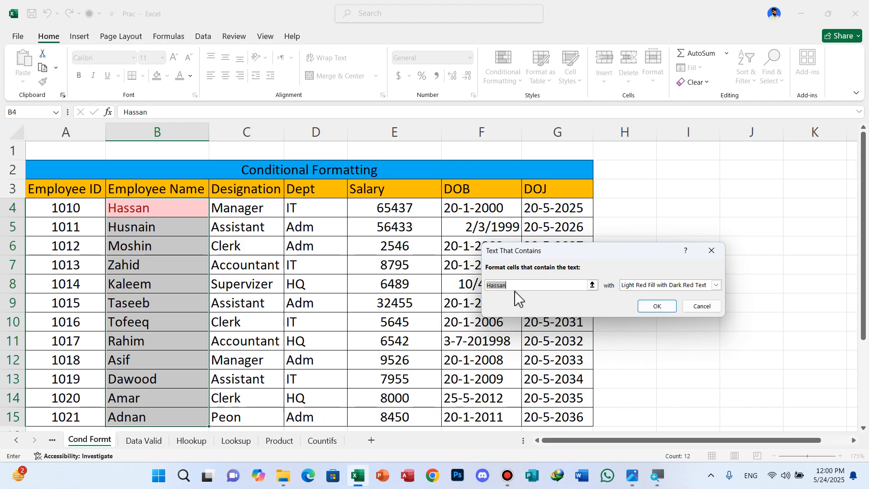
type("Zahi")
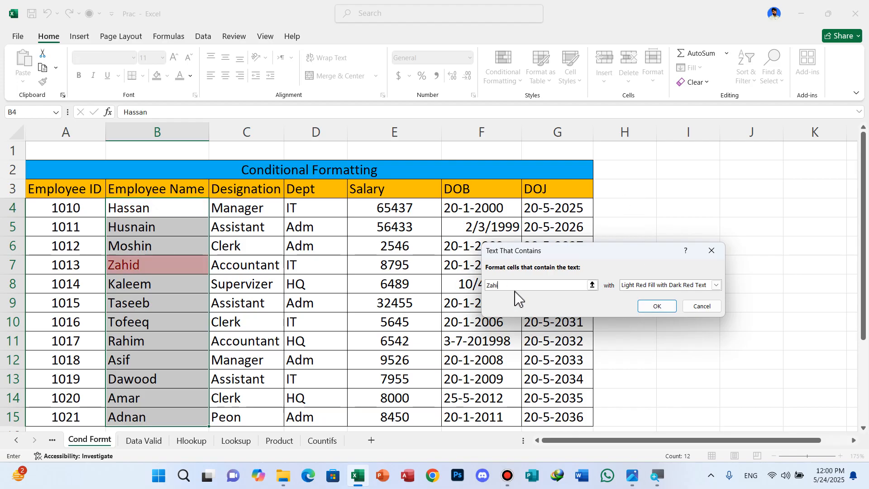
type("d")
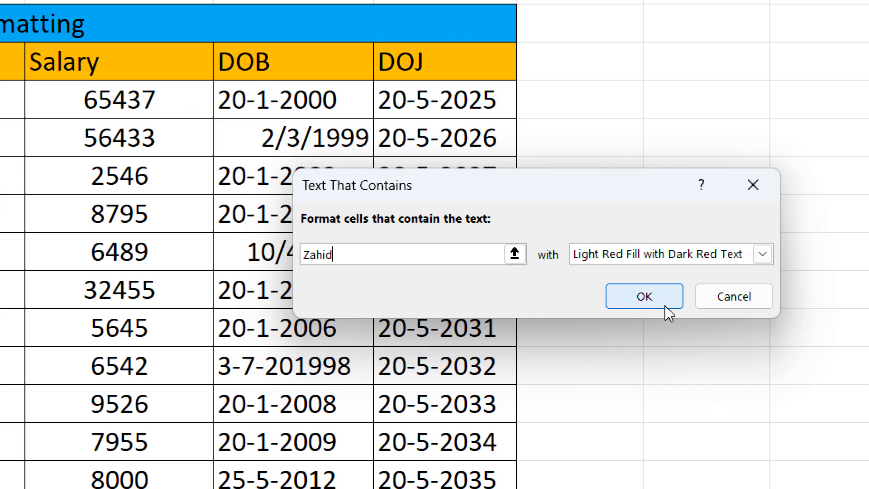
left_click(665, 305)
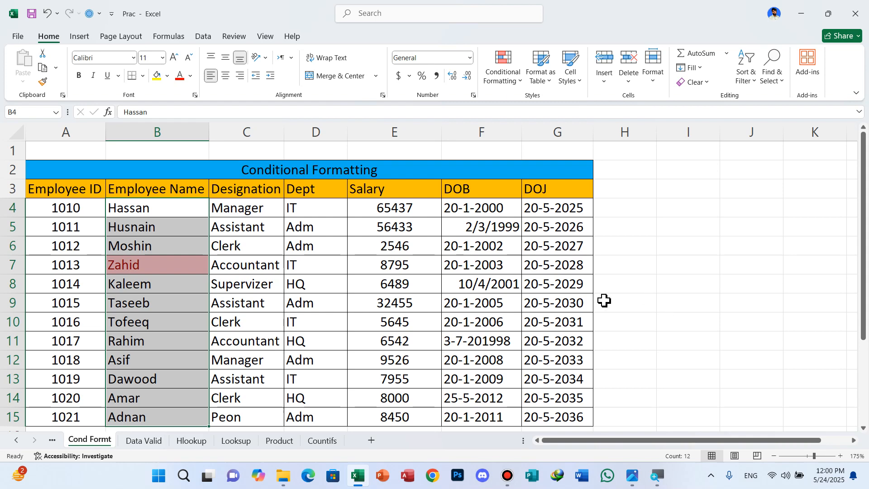
key("ctrl+z")
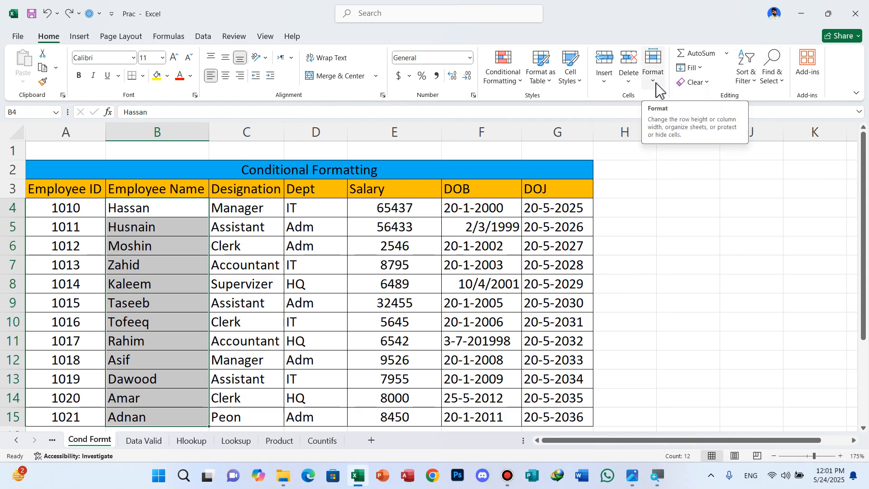
left_click(518, 80)
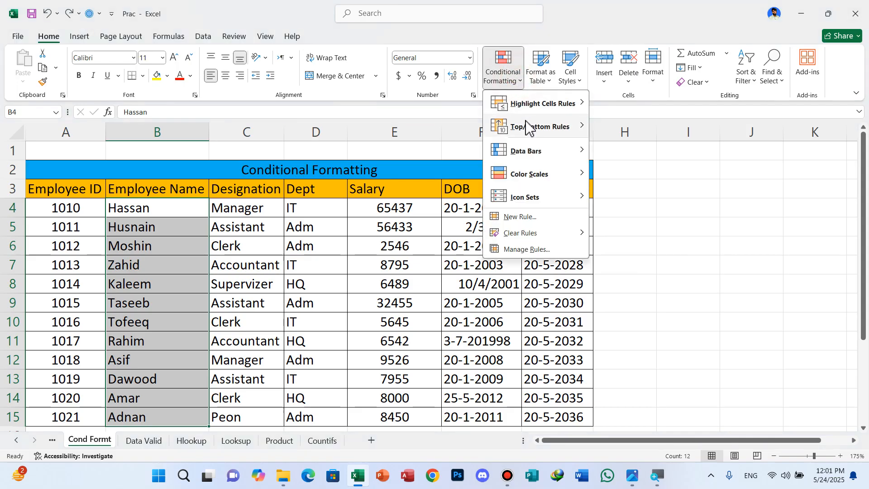
mouse_move(538, 105)
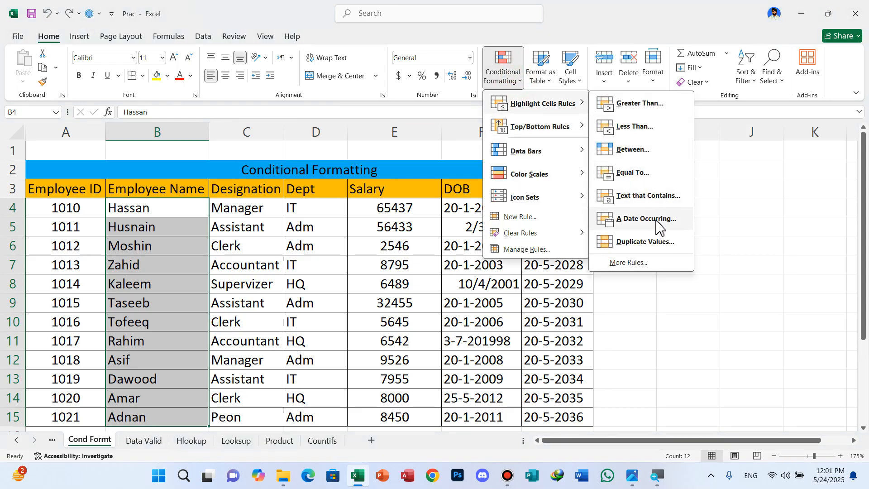
left_click(421, 276)
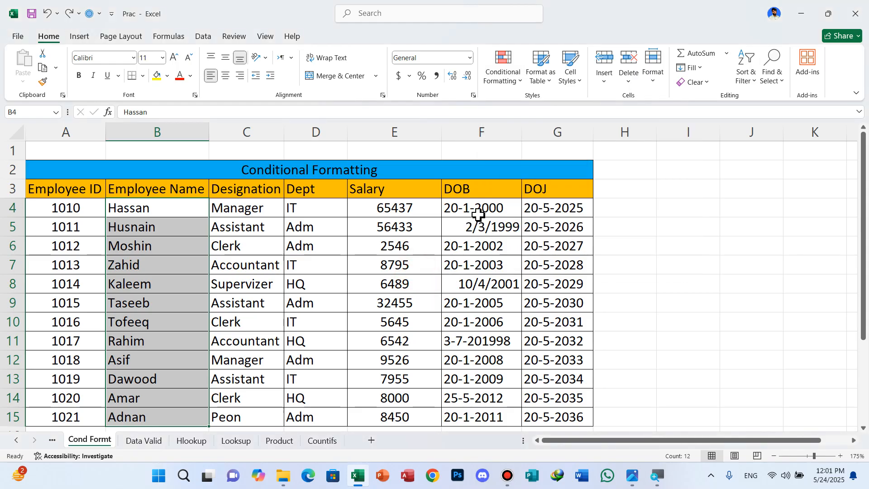
left_click_drag(478, 214, 494, 409)
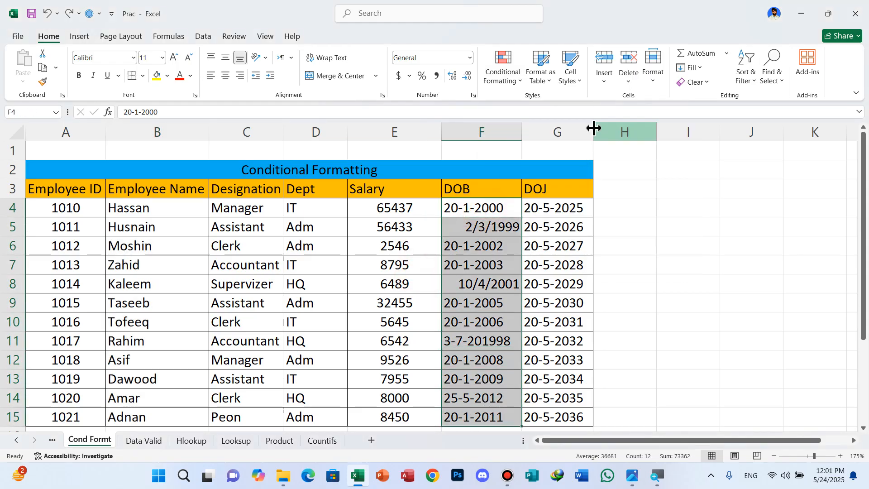
left_click(518, 84)
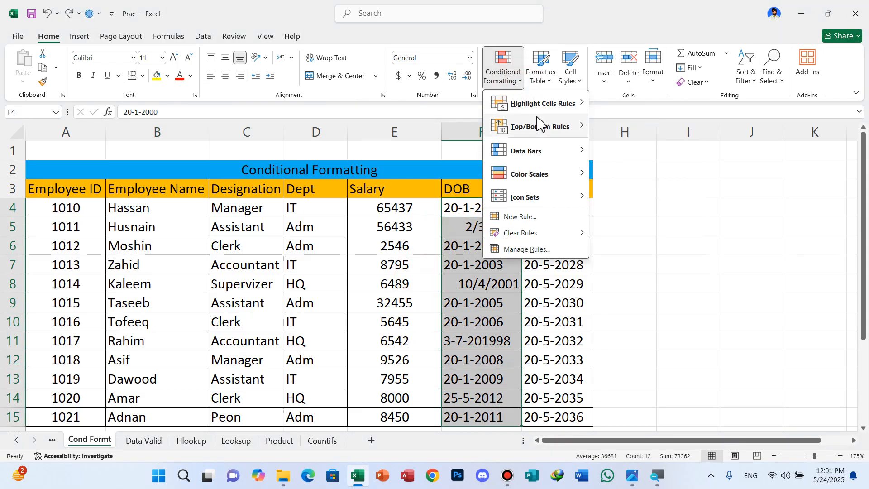
mouse_move(538, 122)
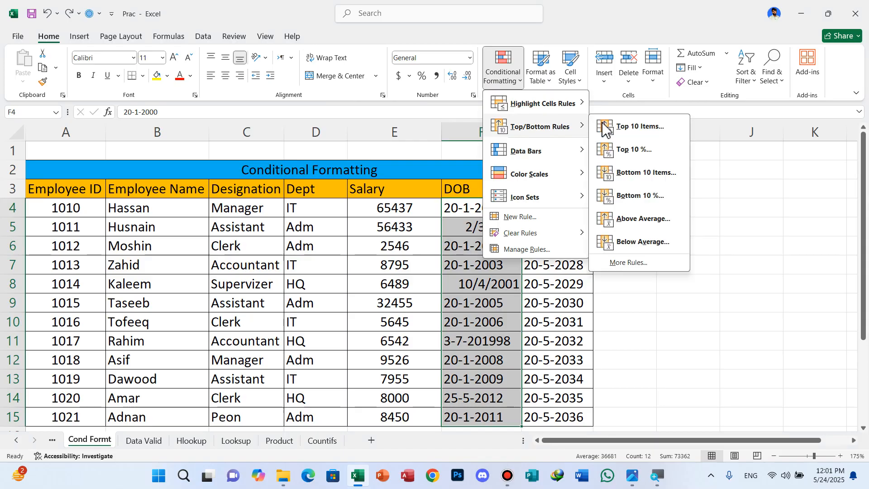
left_click(649, 222)
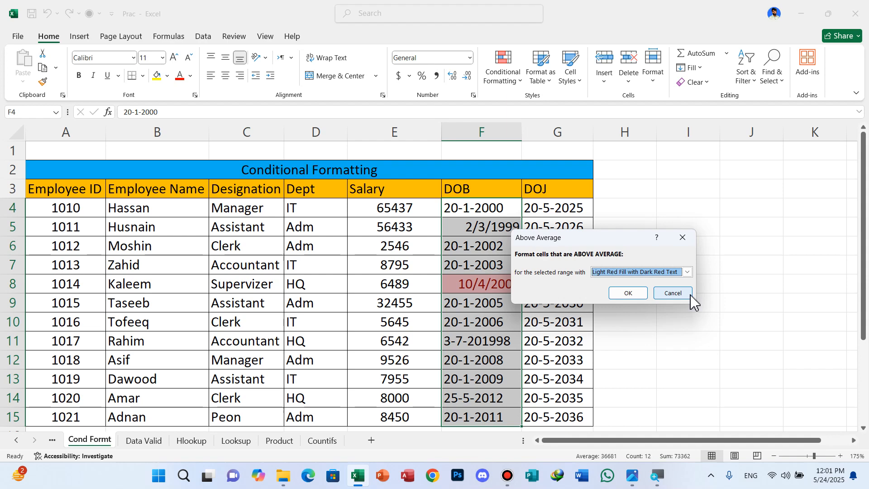
left_click(676, 293)
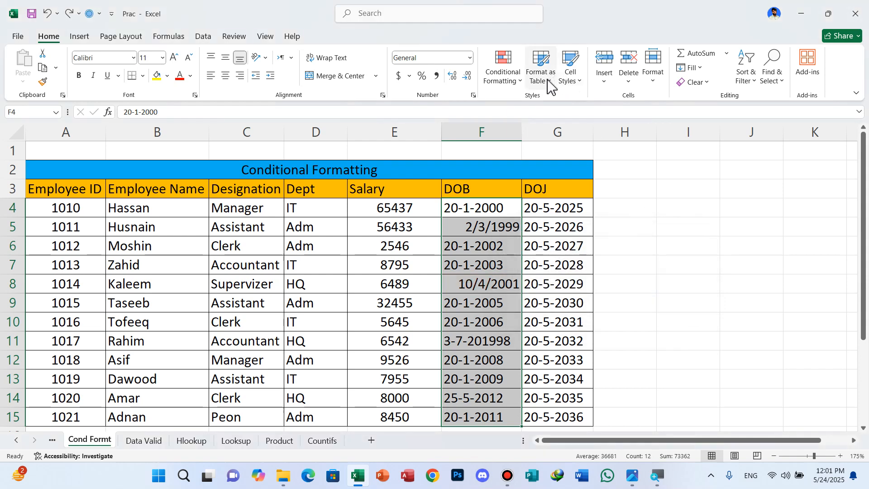
Set up an A Date Occurring rule on the DOB cells F4:F15, trying the periods Today and In the last 7 days
left_click(518, 86)
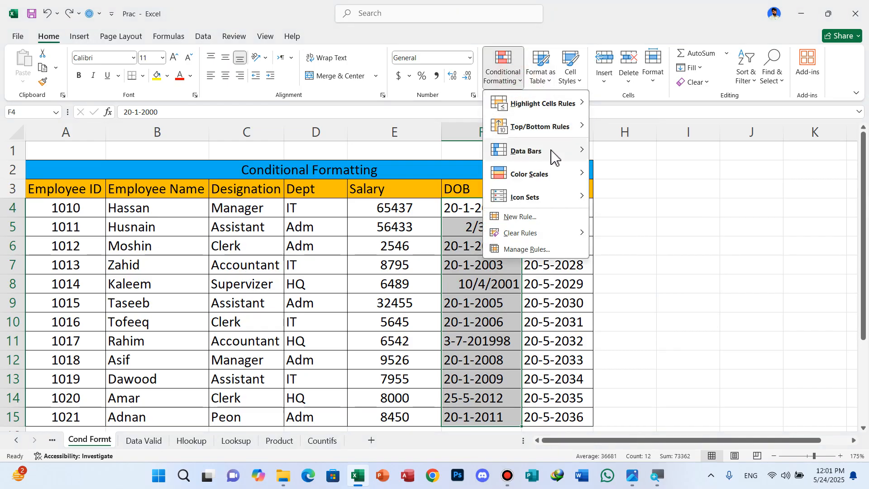
mouse_move(558, 110)
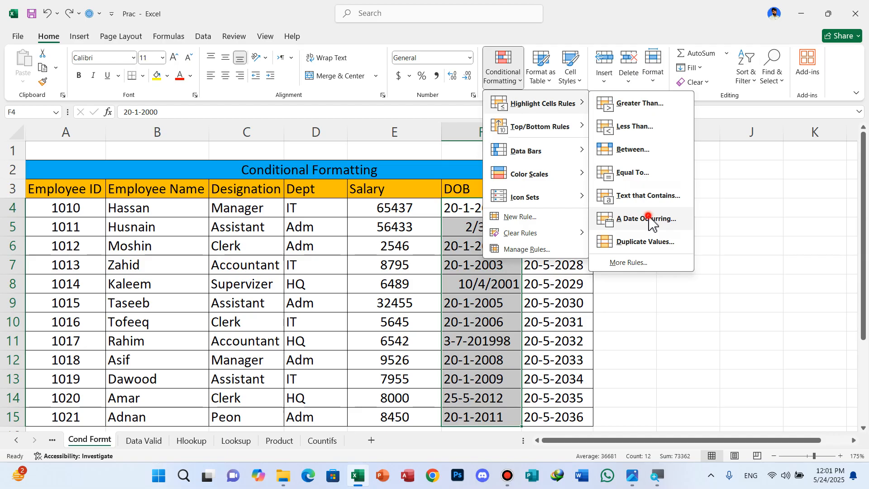
left_click(648, 217)
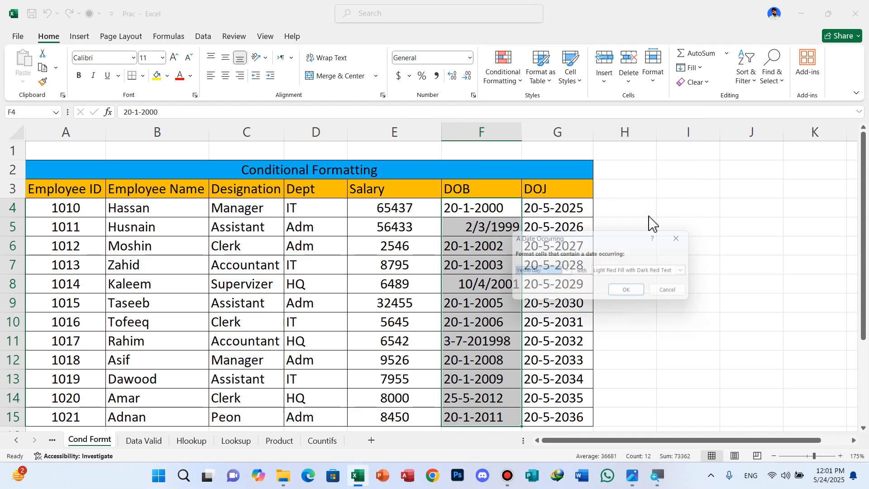
left_click(566, 272)
left_click(548, 290)
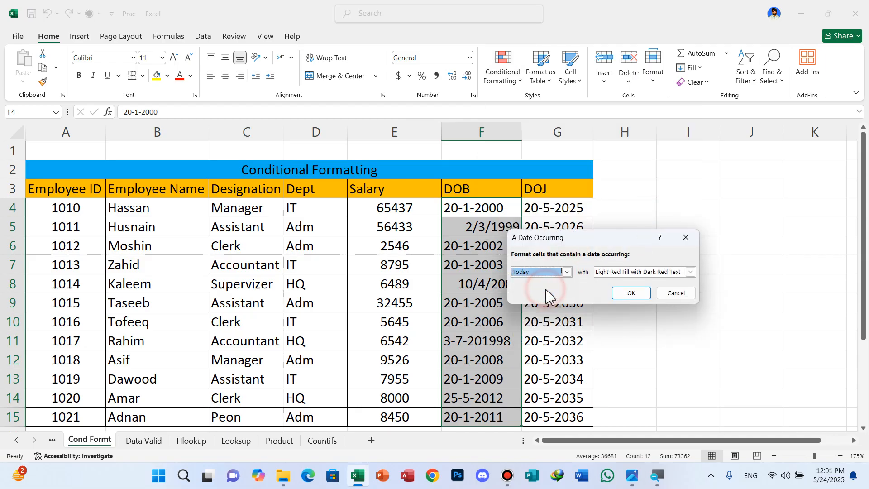
left_click(572, 270)
left_click(566, 272)
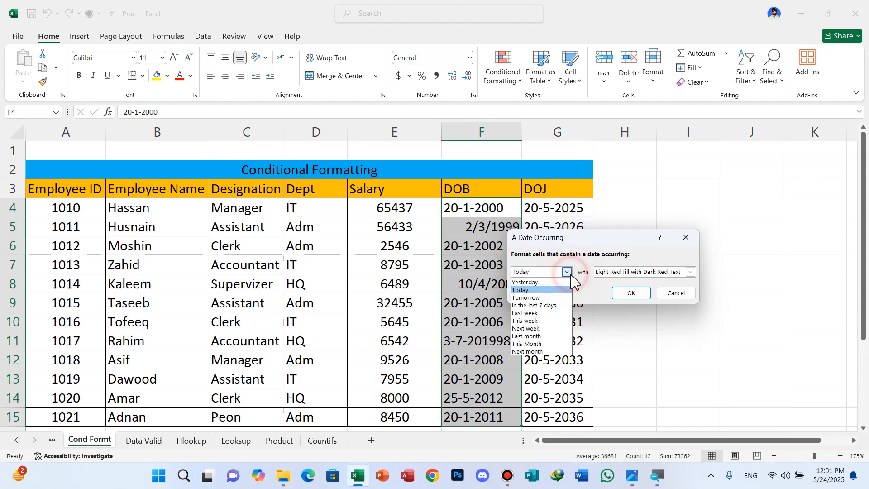
left_click(545, 306)
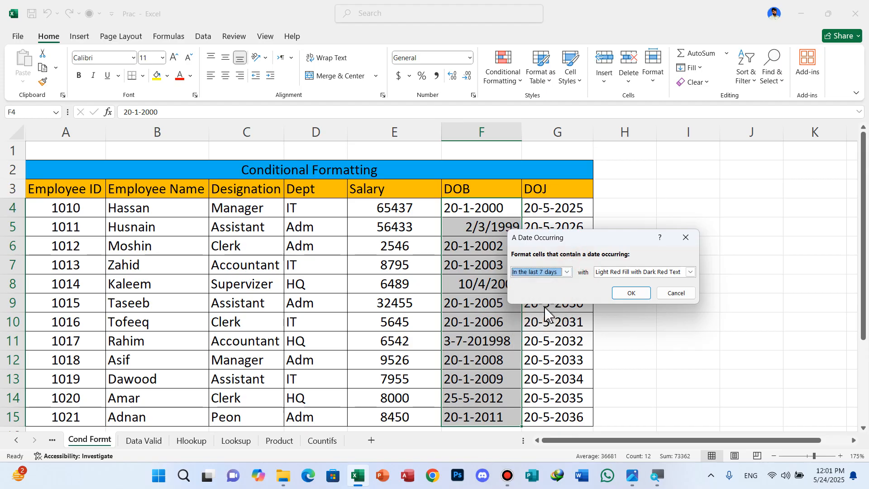
Try the periods This Month and Next month in the A Date Occurring rule, and cancel it
left_click(567, 272)
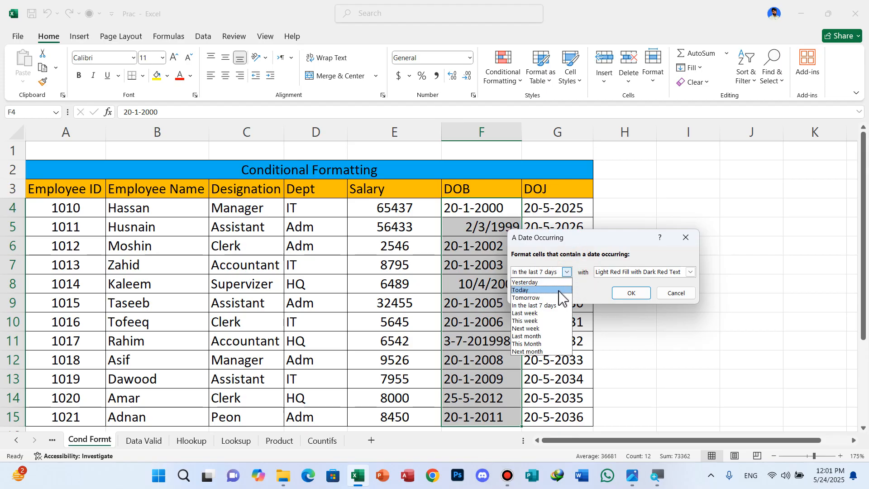
left_click(539, 344)
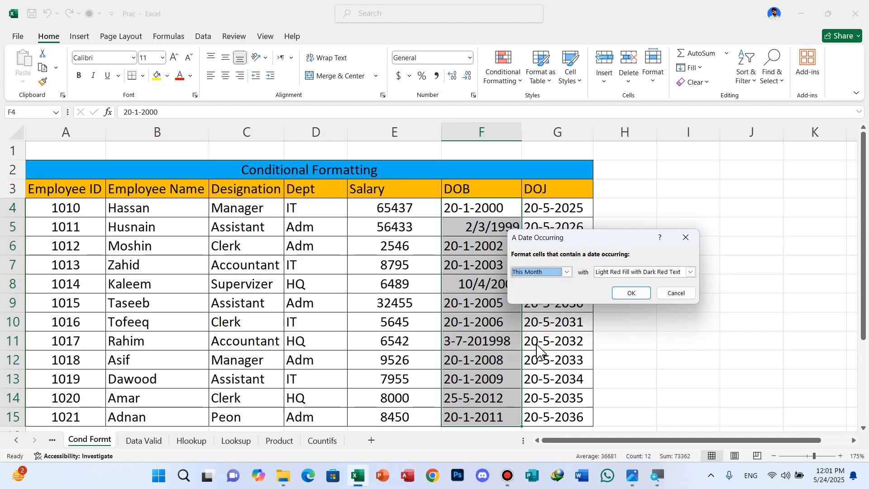
left_click(567, 273)
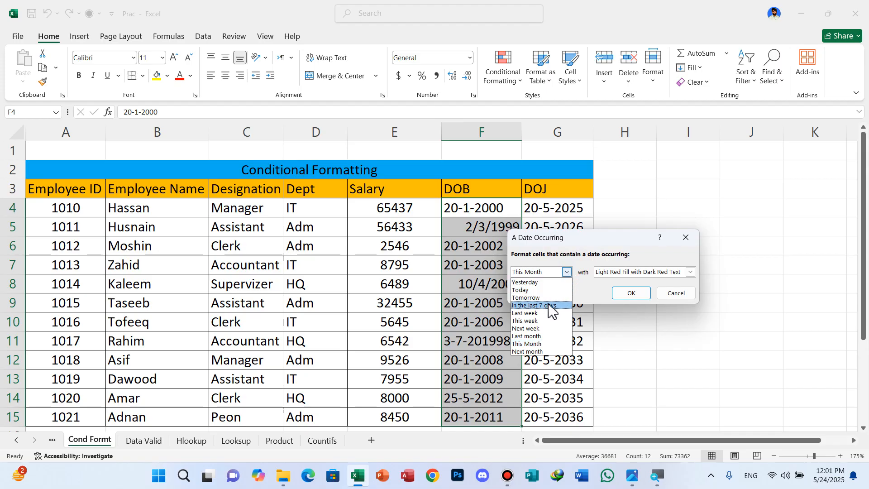
left_click(540, 352)
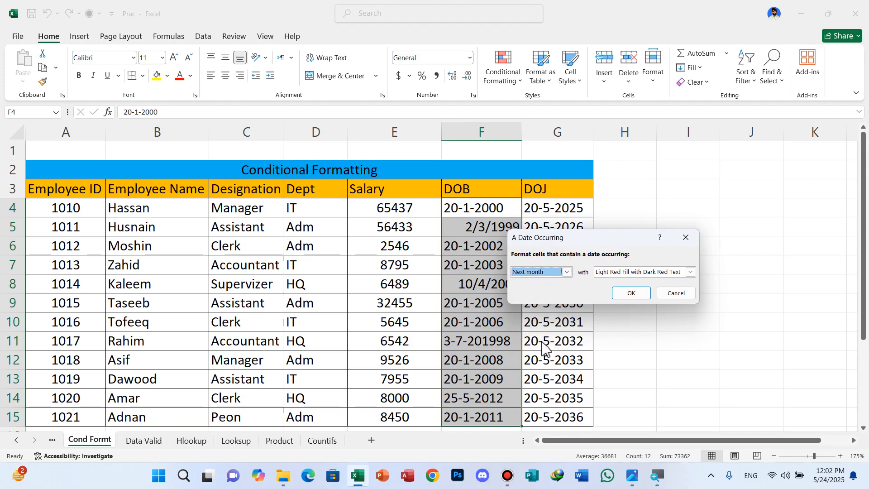
left_click(676, 293)
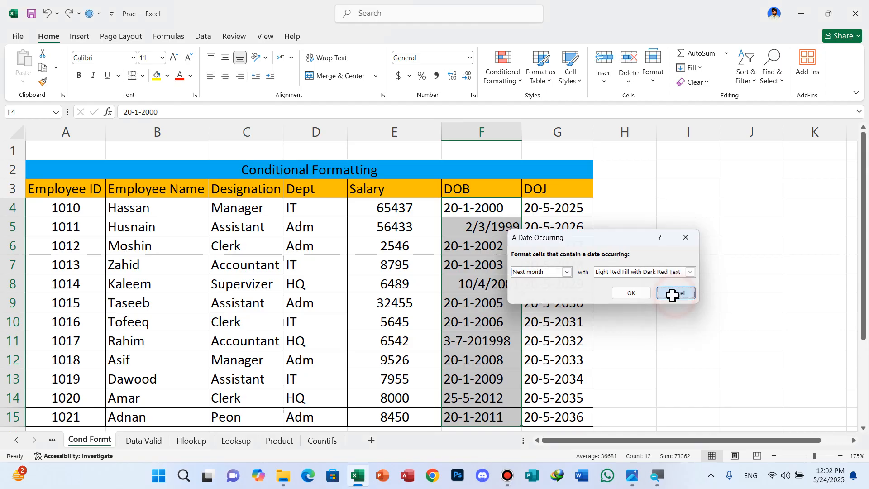
Change the date of birth in F4 to the same date as the DOJ entry in G4
left_click(486, 213)
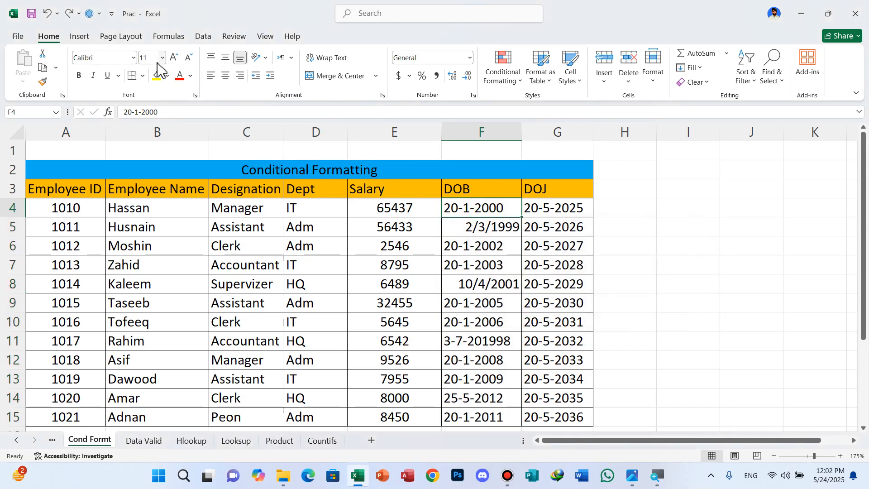
left_click(175, 113)
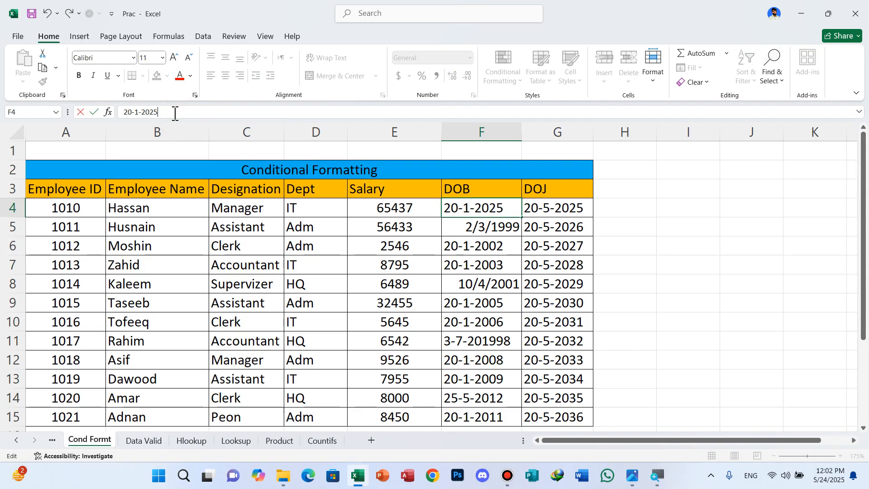
double_click(467, 208)
left_click(479, 271)
Set up an A Date Occurring rule on F4:F15, trying In the last 7 days and Last week, and cancel it
left_click_drag(474, 208, 477, 413)
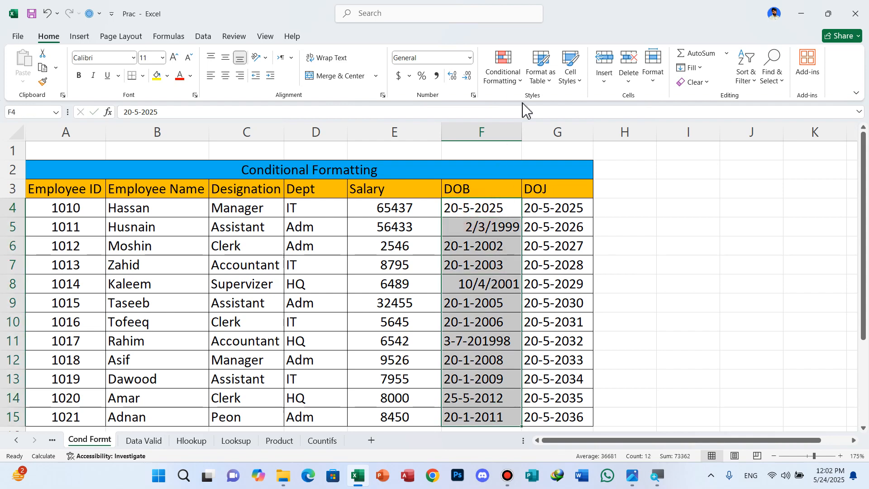
left_click(521, 81)
mouse_move(562, 111)
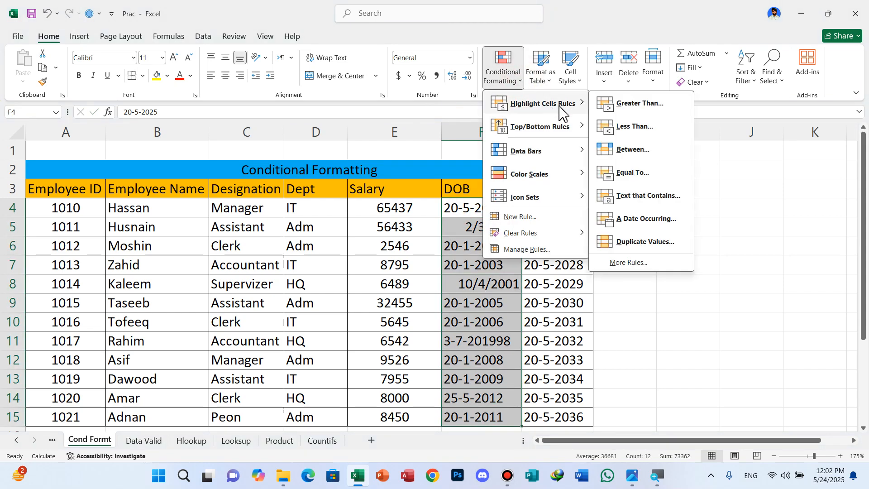
left_click(662, 220)
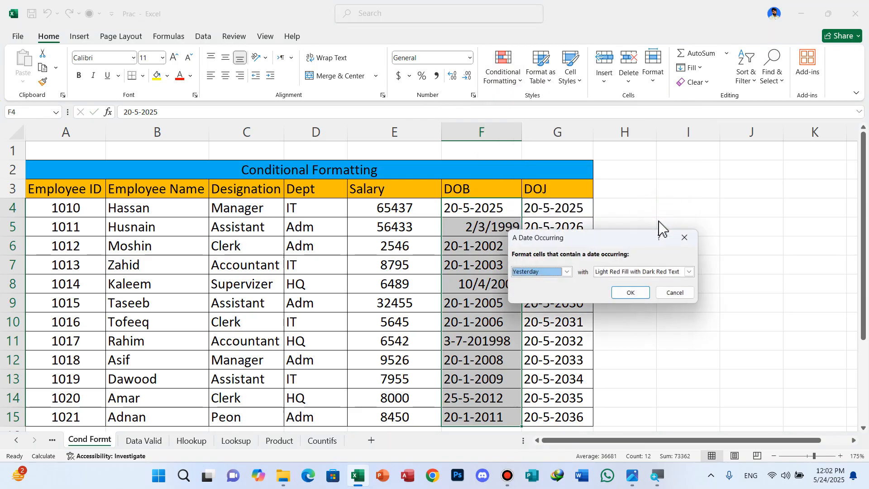
left_click(567, 272)
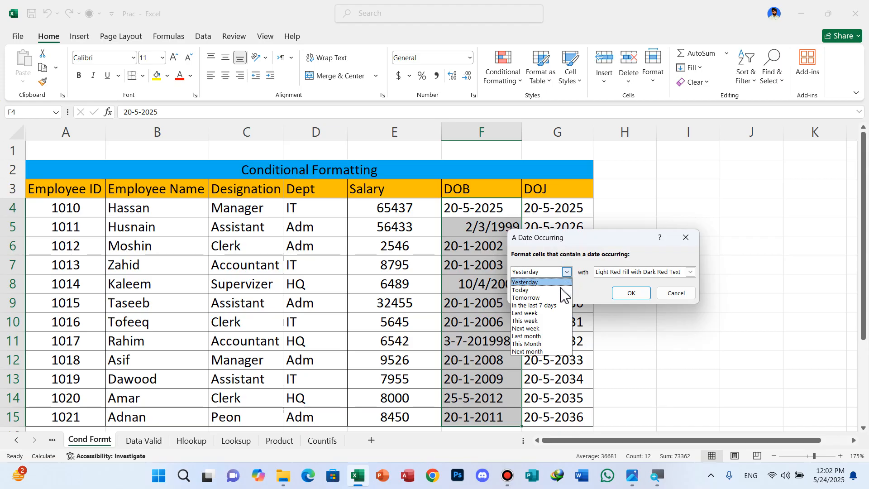
left_click(549, 306)
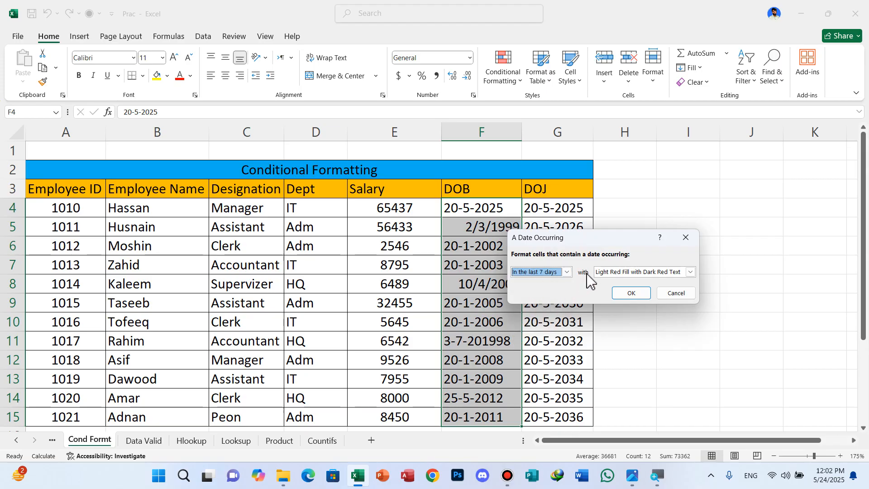
left_click(567, 273)
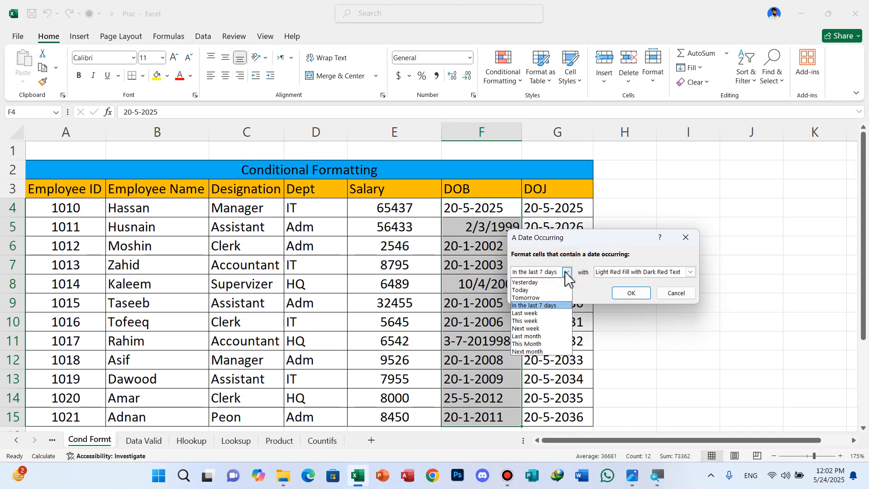
left_click(528, 313)
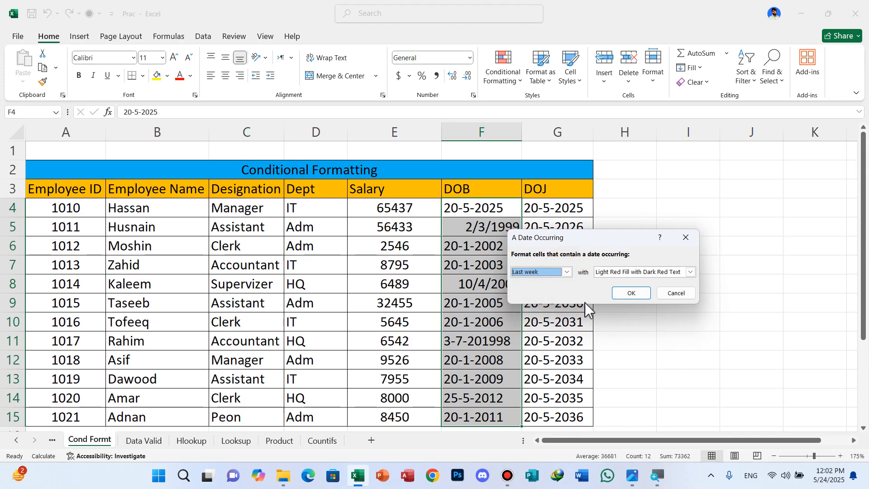
left_click(683, 294)
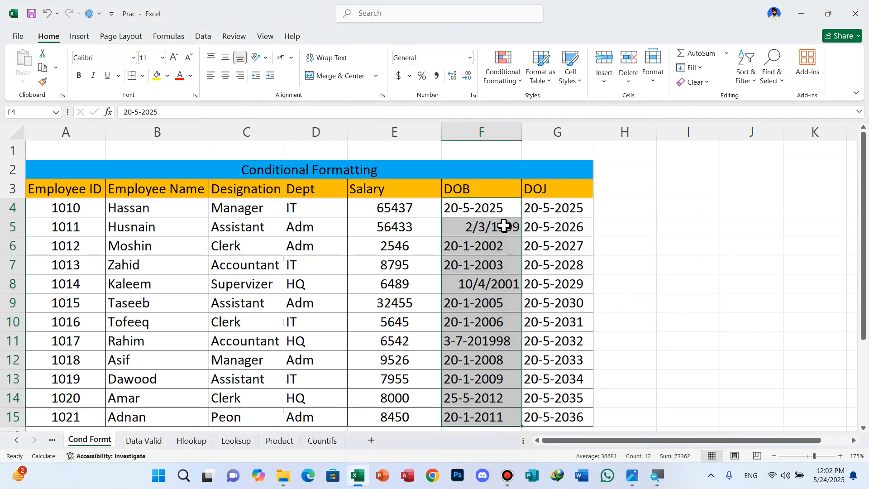
Apply an A Date Occurring rule to F4:F15 for This Month with Light Red Fill with Dark Red Text
left_click(498, 209)
left_click_drag(498, 209, 498, 418)
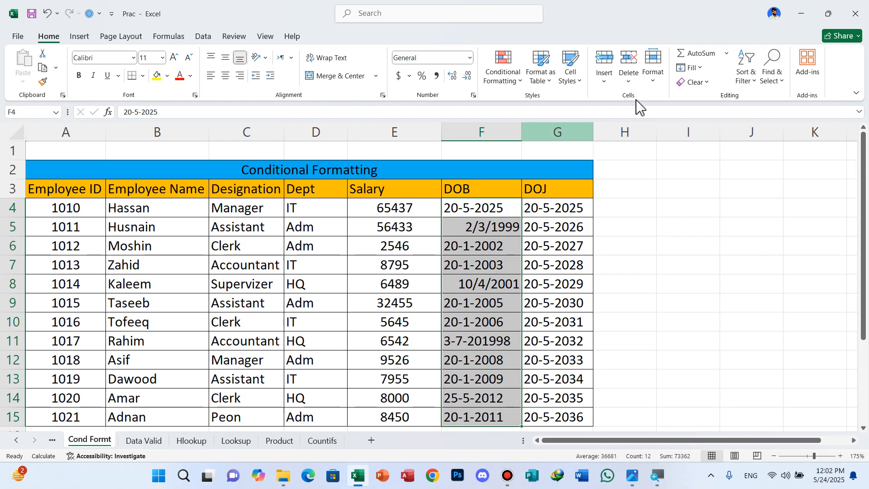
left_click(519, 80)
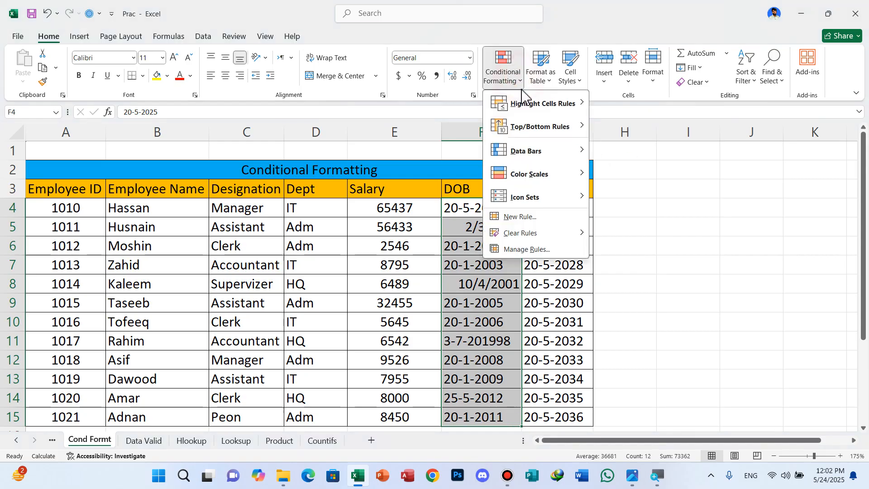
mouse_move(561, 108)
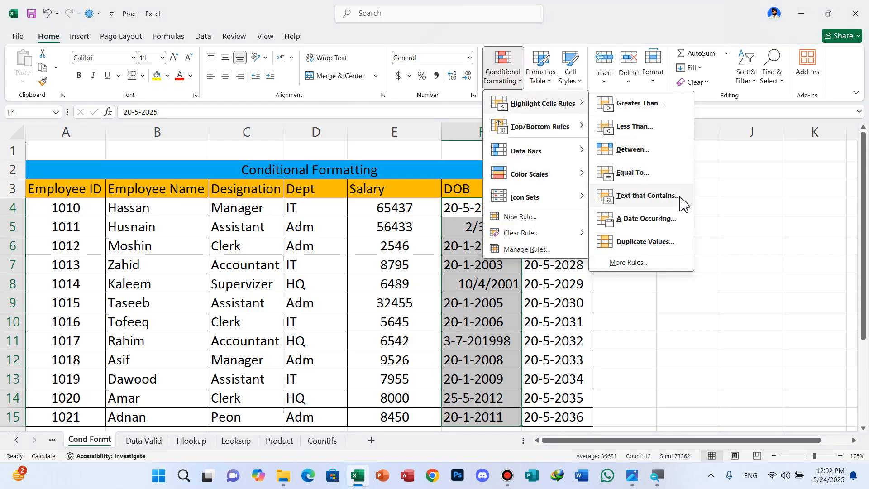
left_click(653, 219)
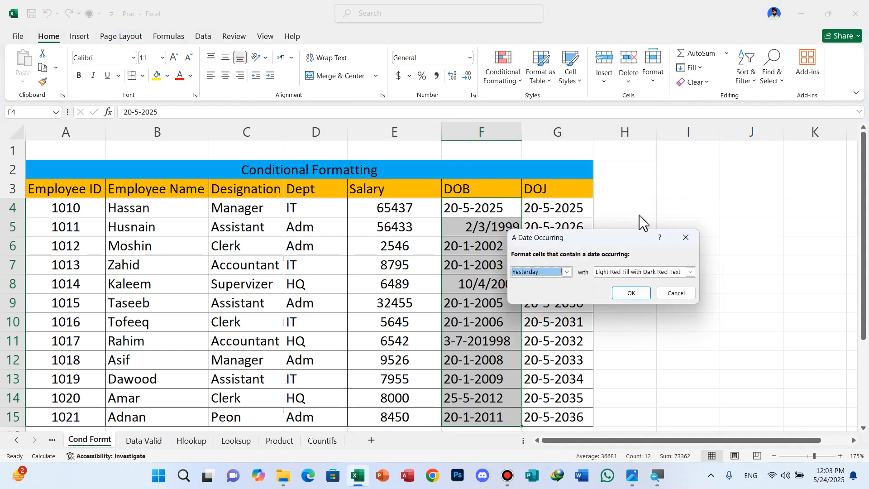
left_click(567, 272)
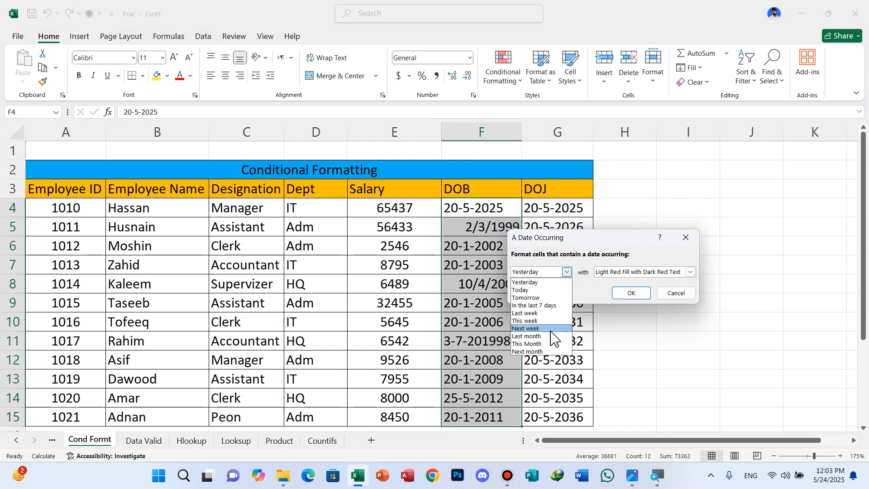
left_click(542, 343)
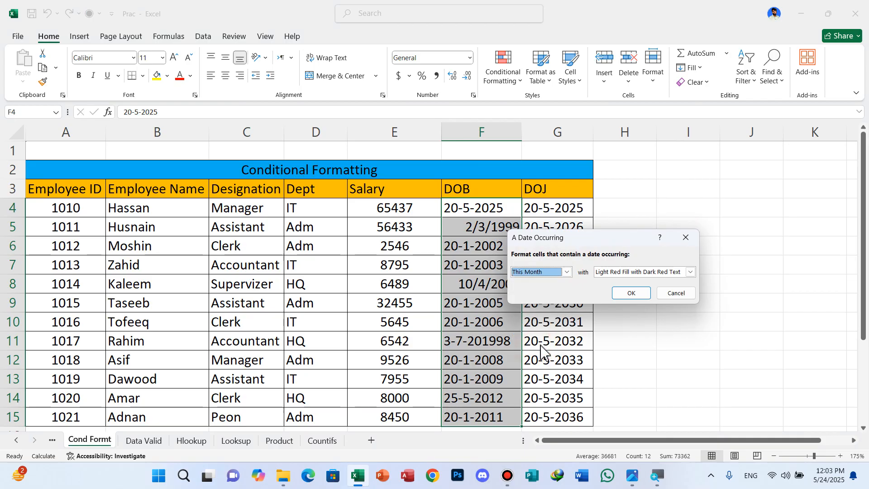
left_click(635, 294)
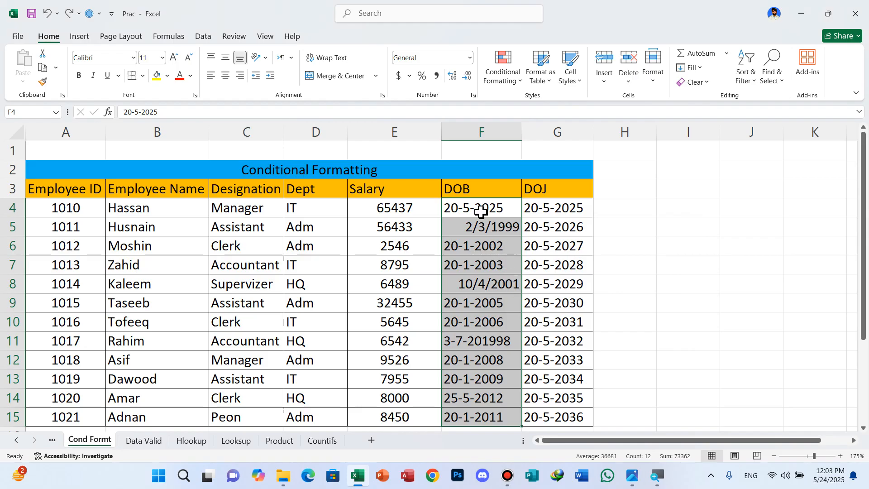
left_click(521, 81)
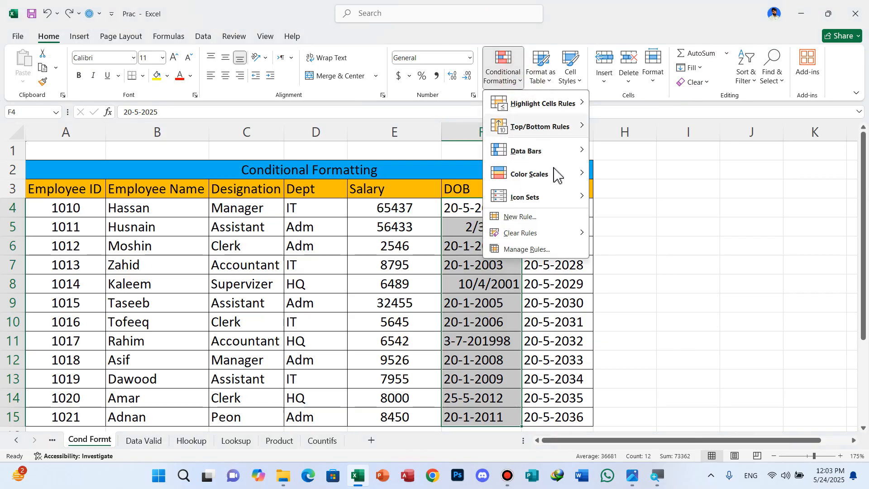
mouse_move(562, 107)
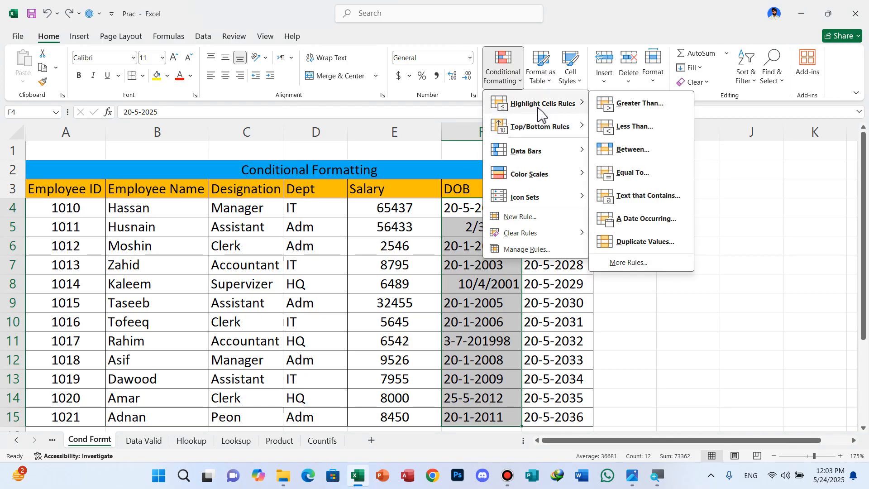
left_click(272, 256)
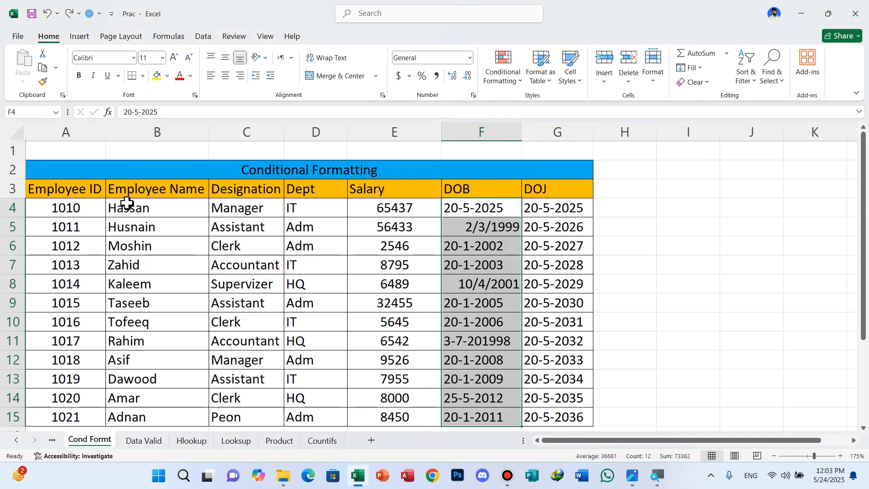
Try a Duplicate Values highlight rule on the employee names in B4:B15, check its Duplicate and Unique options, and cancel it
left_click_drag(126, 212, 133, 356)
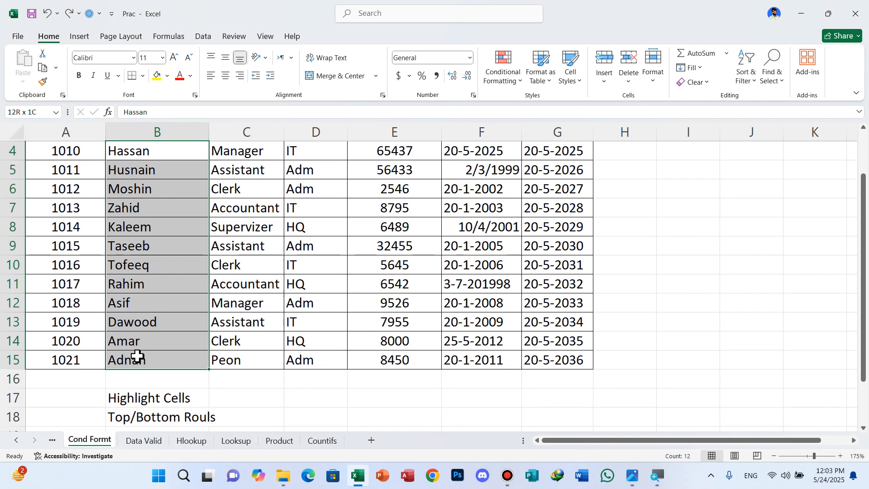
left_click(520, 88)
mouse_move(538, 110)
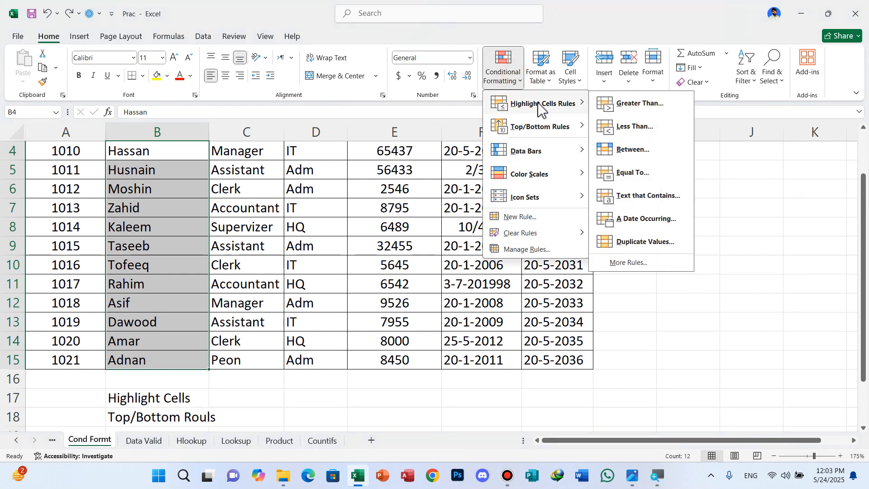
left_click(635, 247)
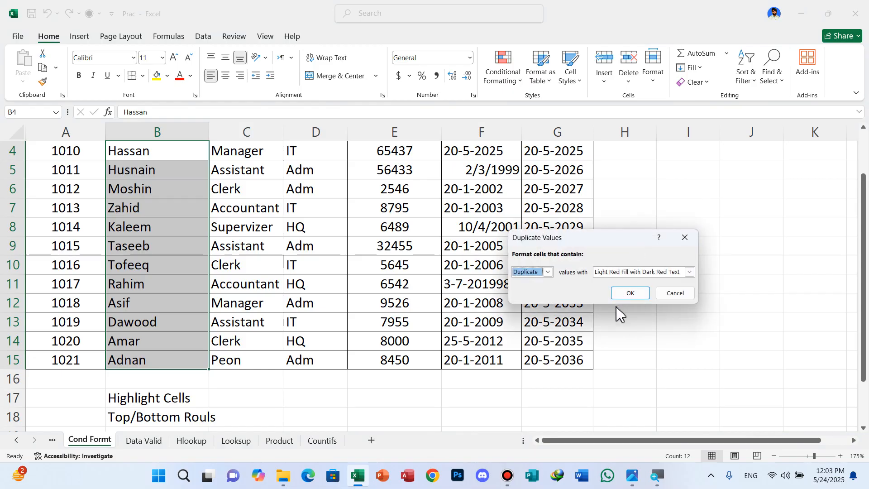
left_click(548, 272)
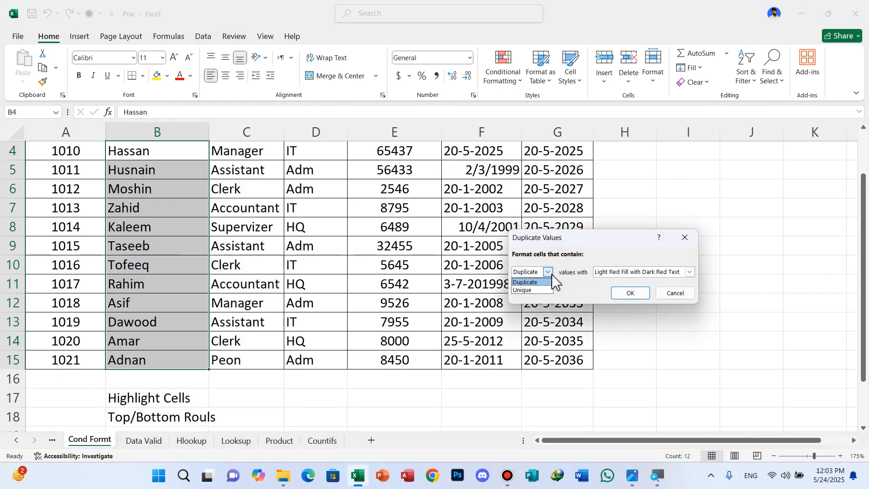
left_click(548, 272)
left_click(674, 294)
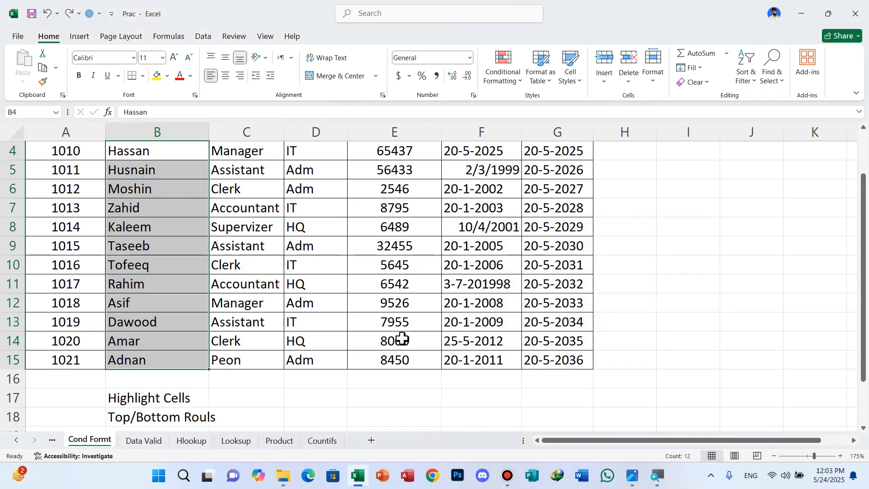
Change the salary in E15 to 8000
left_click(391, 359)
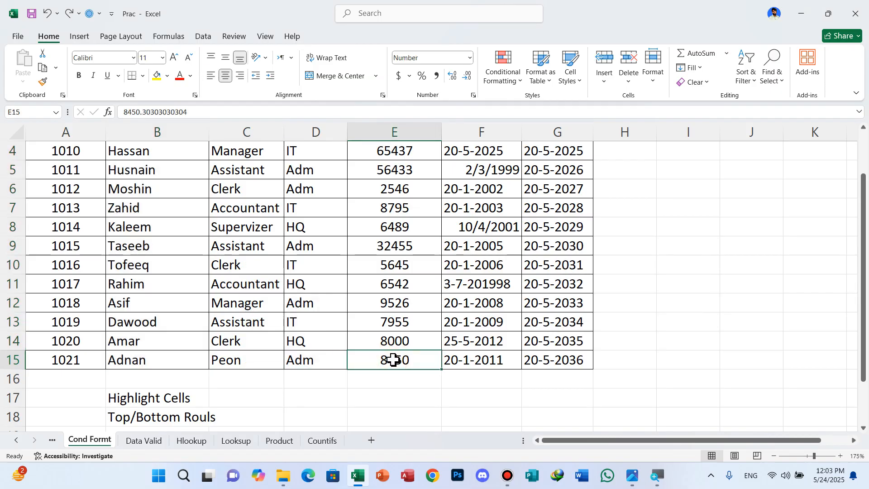
type("8000")
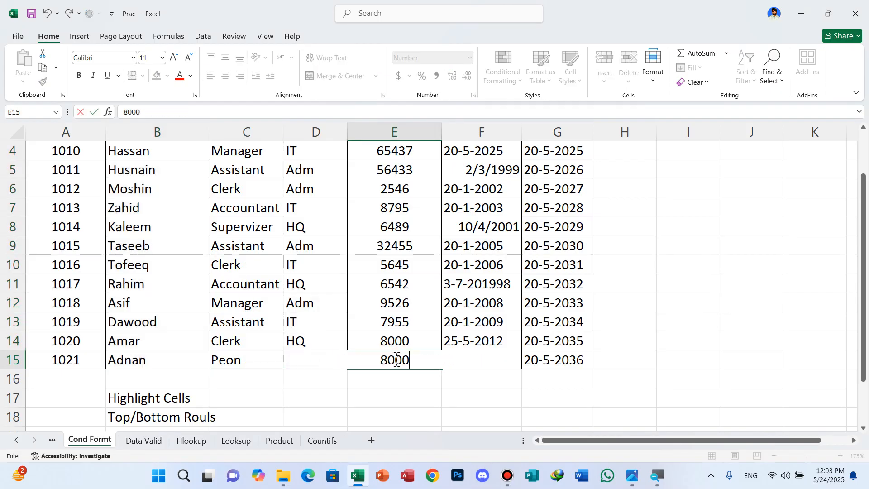
left_click(646, 366)
Try a Duplicate Values rule on the salaries in E4:E15, switching to Unique and back to Duplicate, and cancel it
scroll(453, 249, "up", 1)
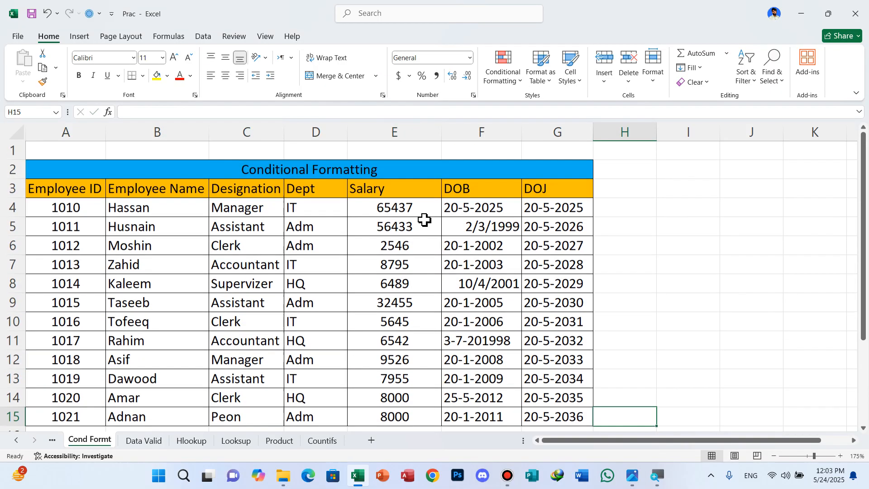
left_click_drag(395, 213, 391, 417)
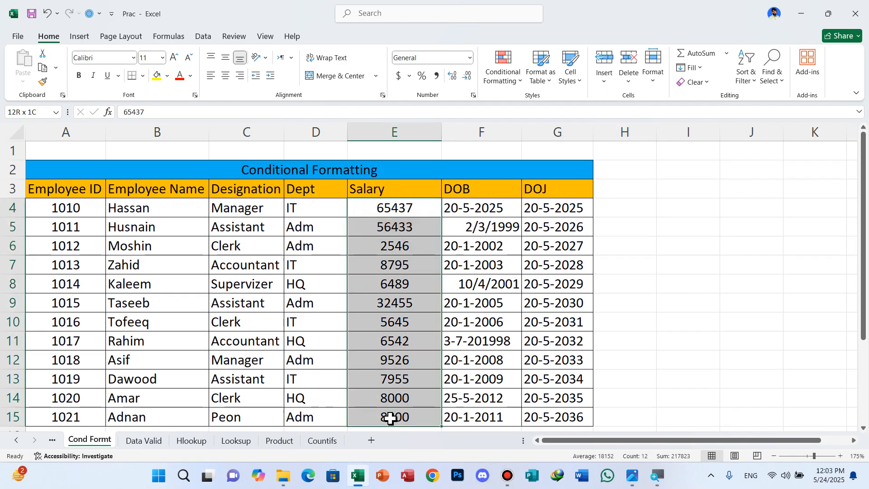
left_click(503, 72)
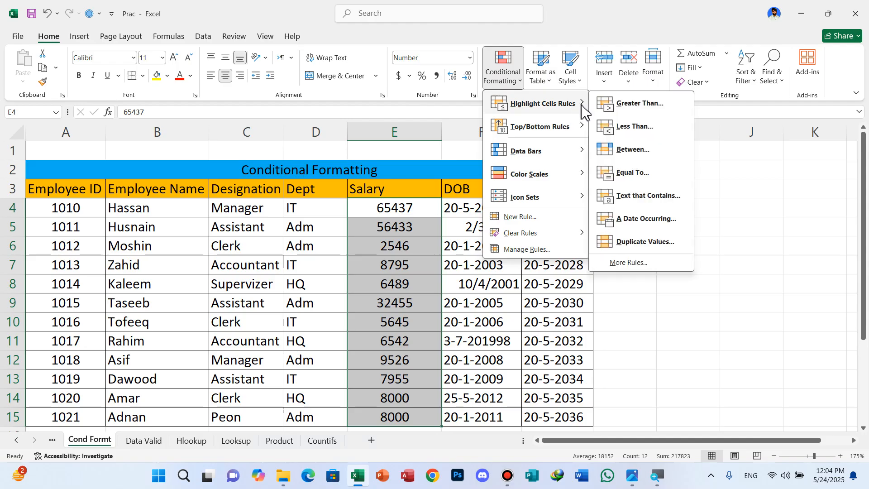
left_click(641, 243)
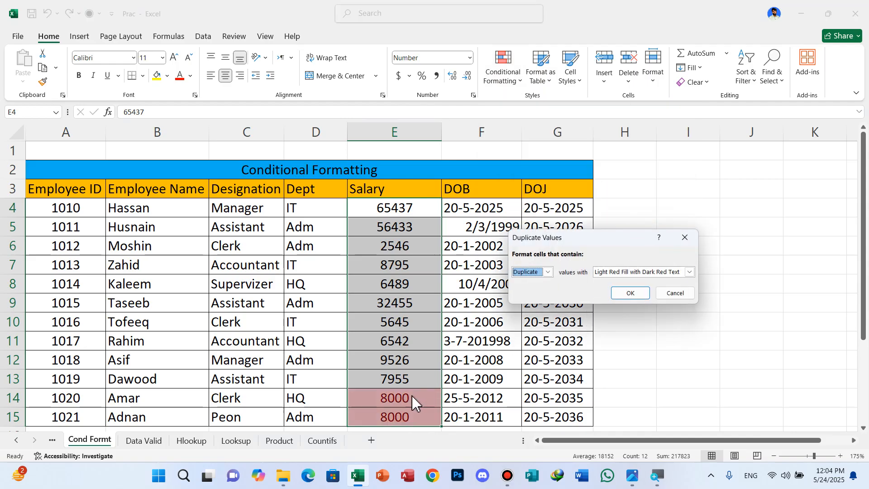
left_click(548, 272)
left_click(530, 291)
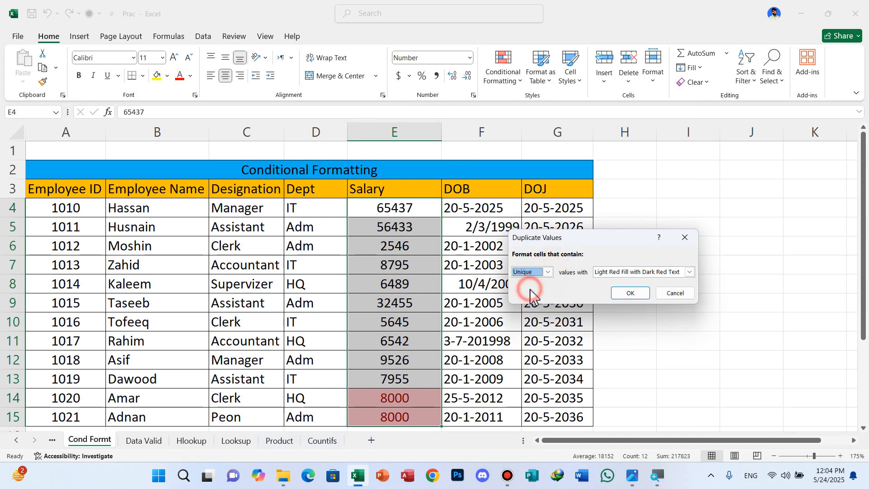
left_click(548, 272)
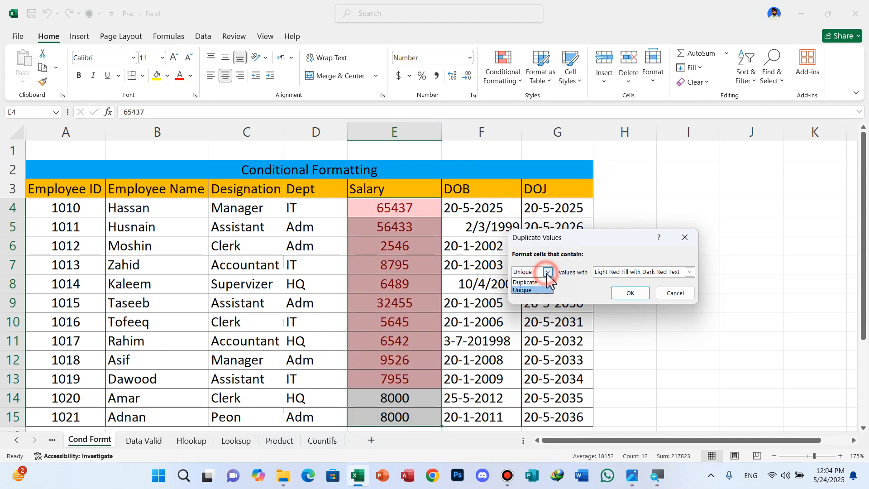
left_click(536, 283)
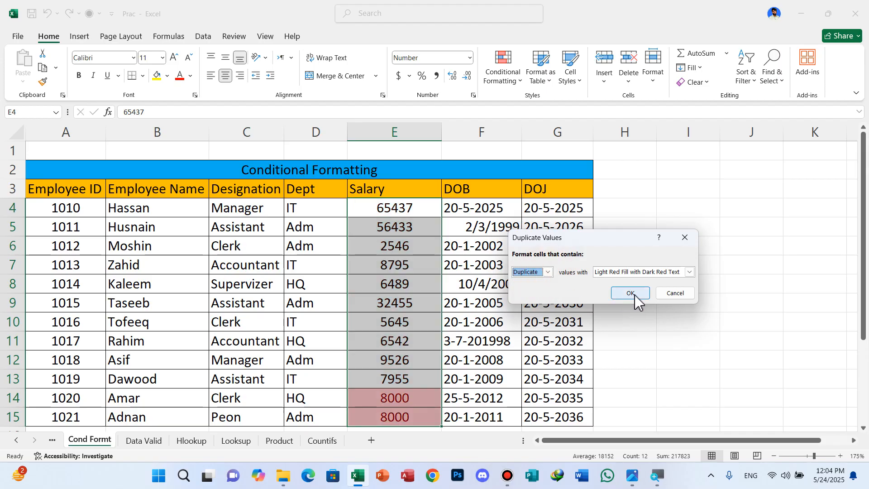
left_click(675, 294)
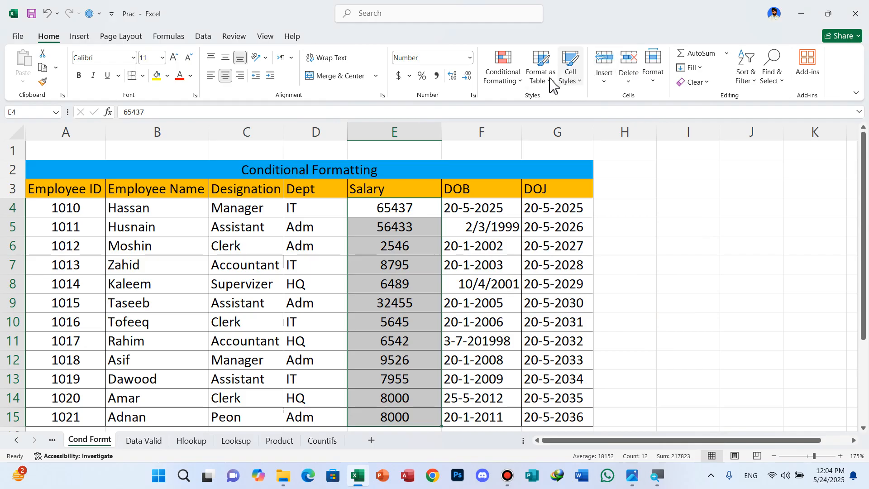
left_click(517, 88)
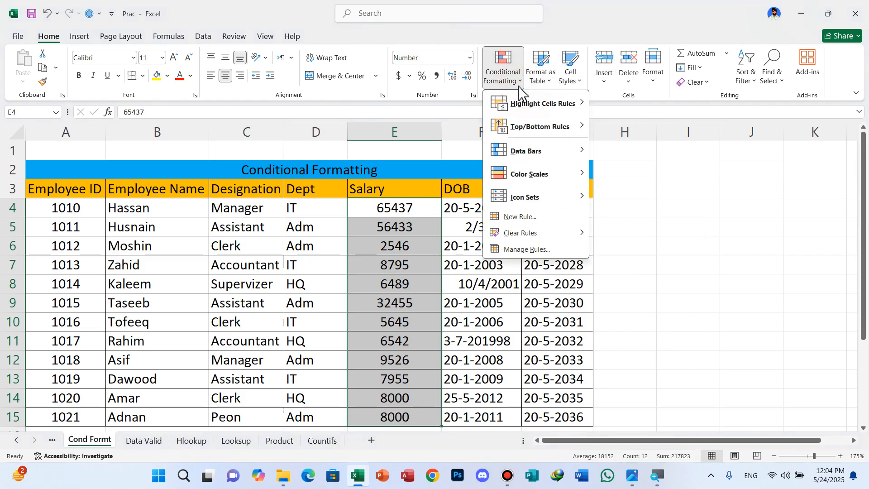
mouse_move(547, 108)
mouse_move(549, 133)
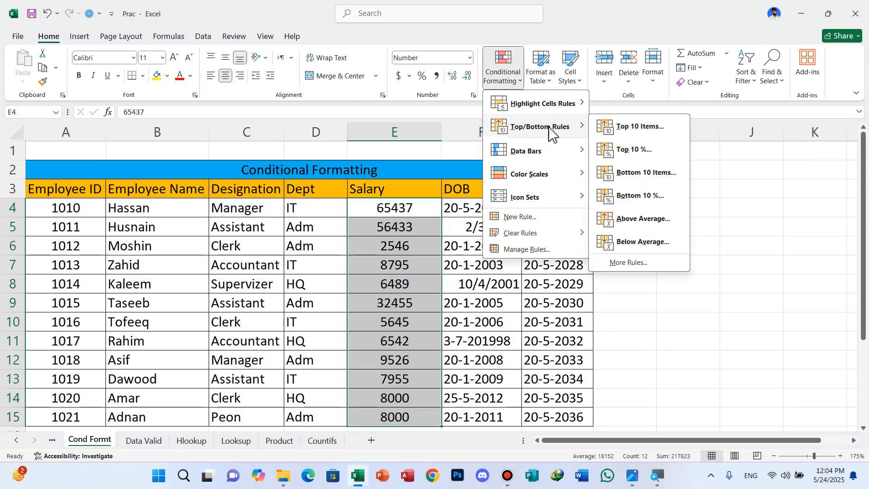
left_click(396, 208)
left_click(395, 209)
left_click_drag(396, 209, 375, 367)
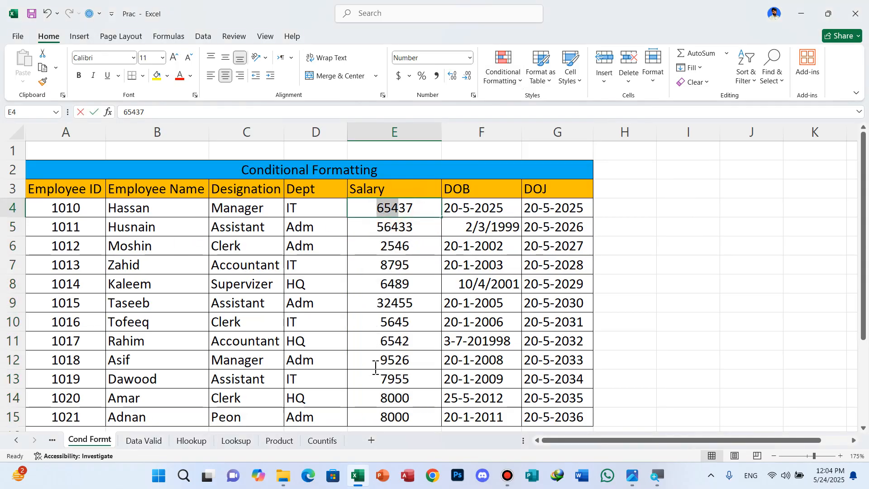
left_click(394, 194)
Try a Top 10 Items rule on E4:E14, lowering the rank to 7 and raising it to 8, and cancel it
left_click_drag(378, 207, 371, 398)
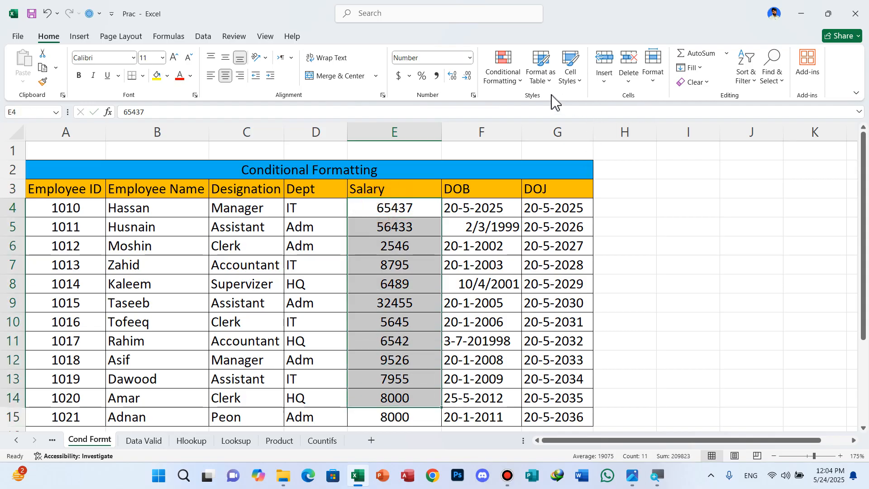
left_click(519, 79)
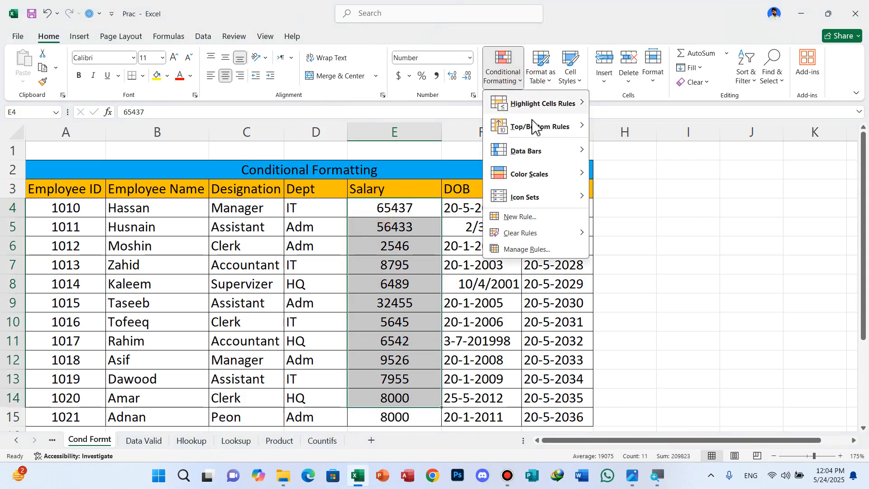
left_click(649, 132)
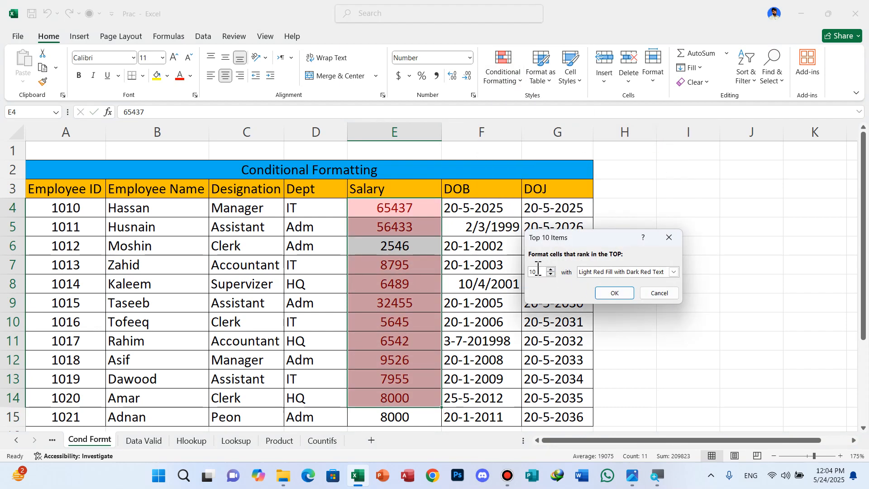
left_click(551, 274)
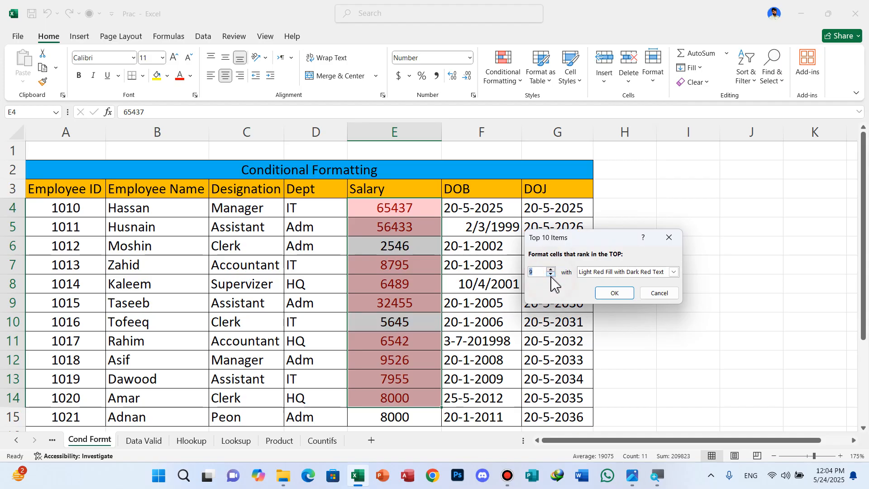
left_click(550, 274)
left_click(550, 274)
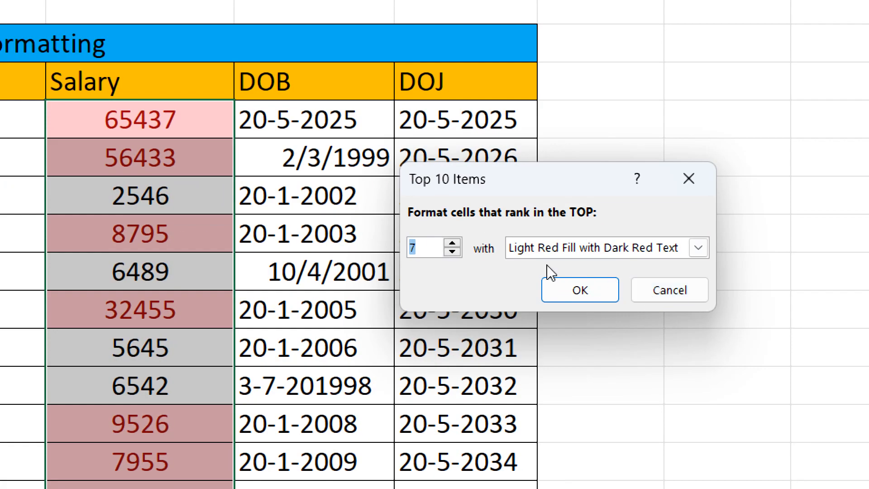
key("Up")
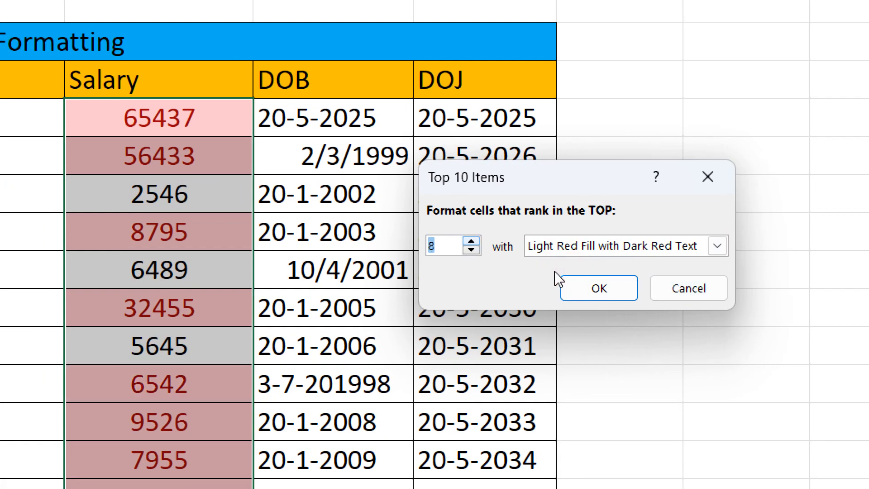
left_click(653, 294)
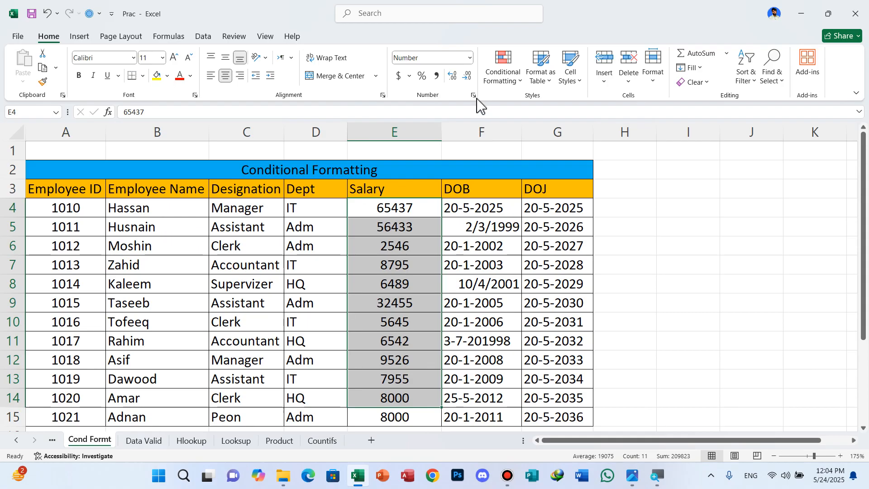
Try a Bottom 10 Items rule on E4:E14 with the rank lowered to 8, and cancel it
left_click(511, 74)
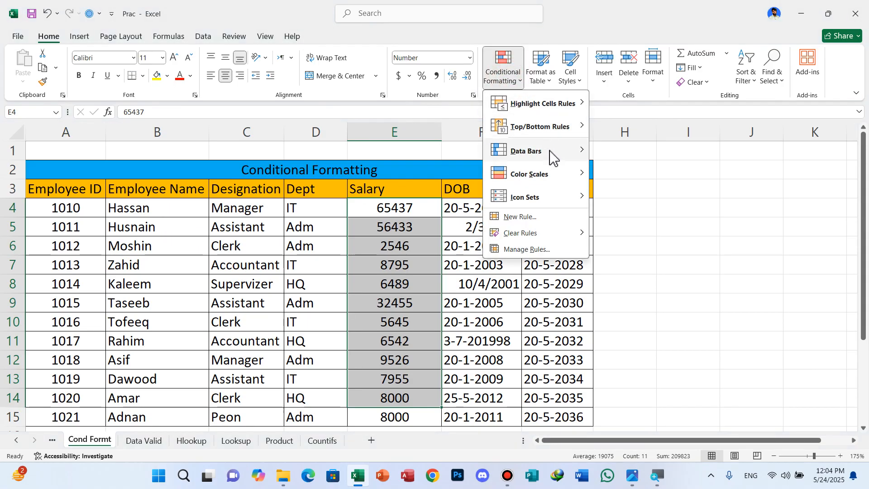
mouse_move(574, 135)
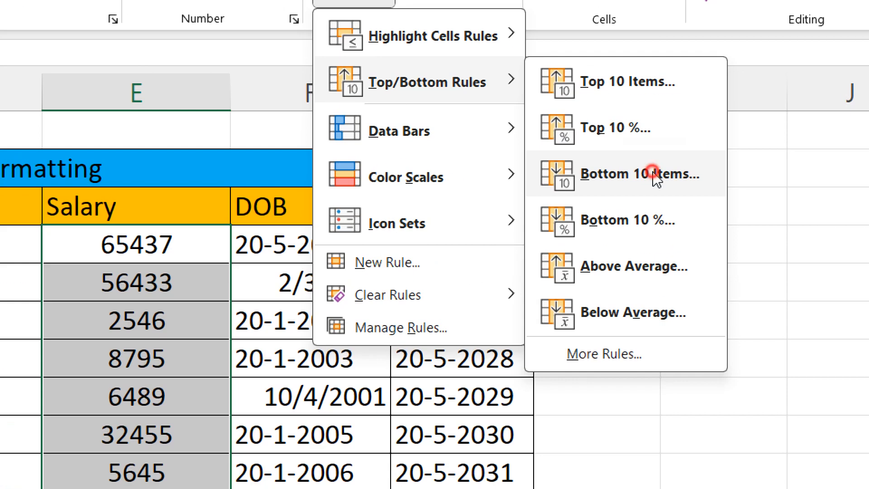
left_click(654, 177)
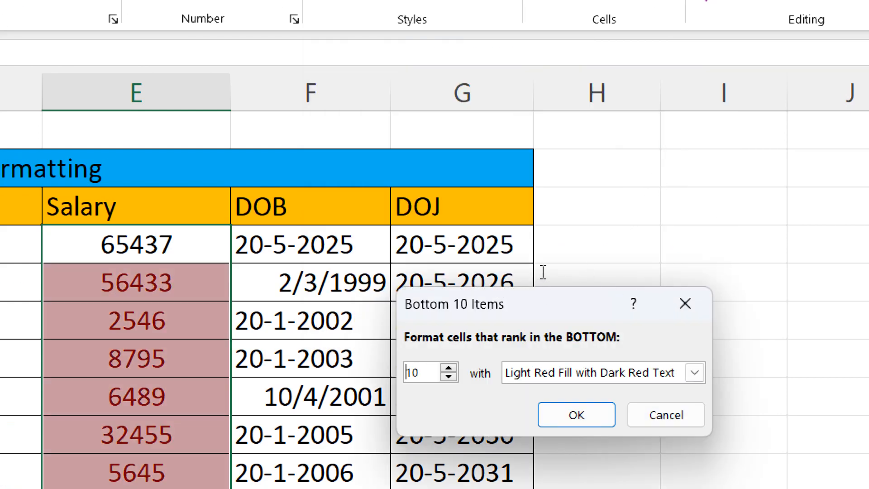
key("Down")
key("Down")
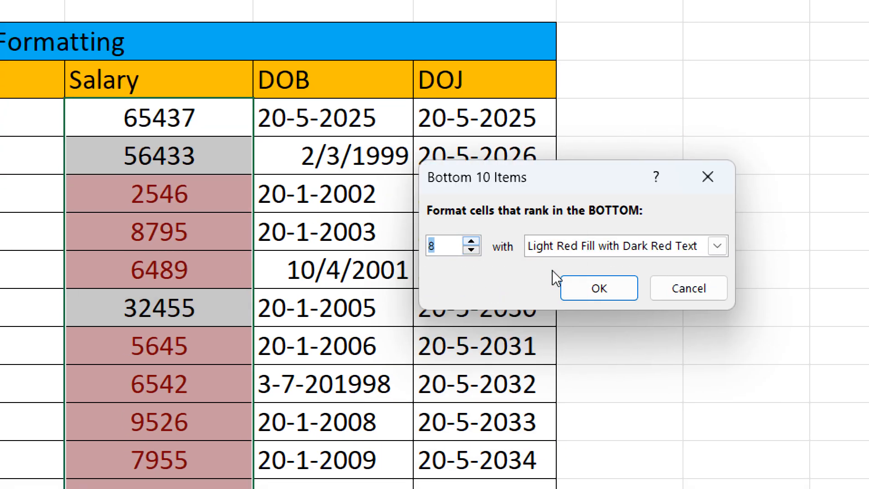
key("Up")
key("Down")
left_click(663, 292)
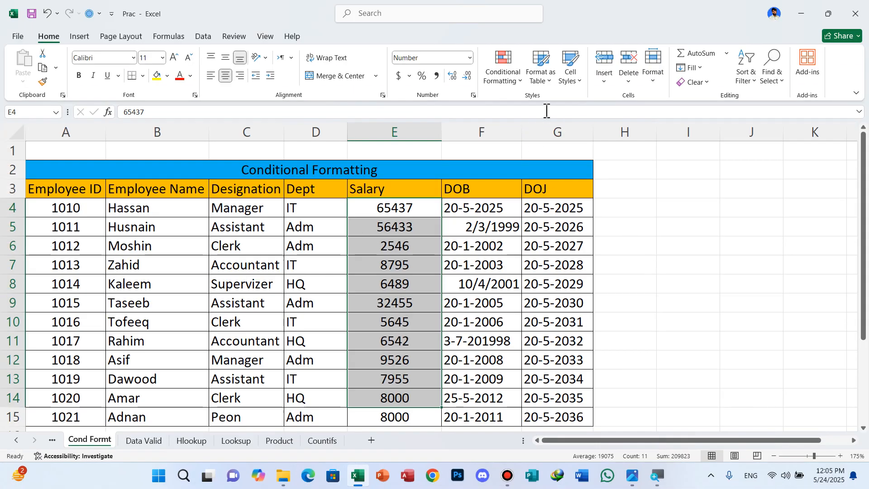
Try a Below Average rule with Light Red Fill with Dark Red Text on the salaries in E4:E14, and cancel it
left_click(521, 83)
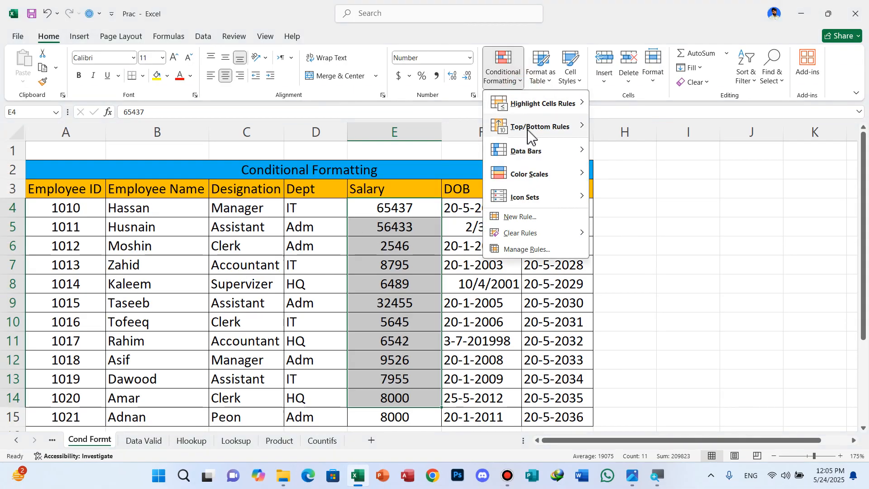
mouse_move(529, 135)
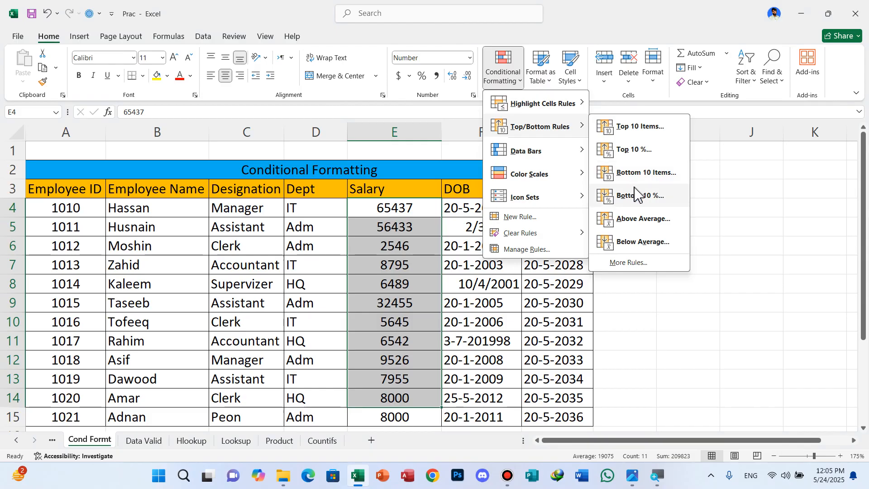
left_click(640, 245)
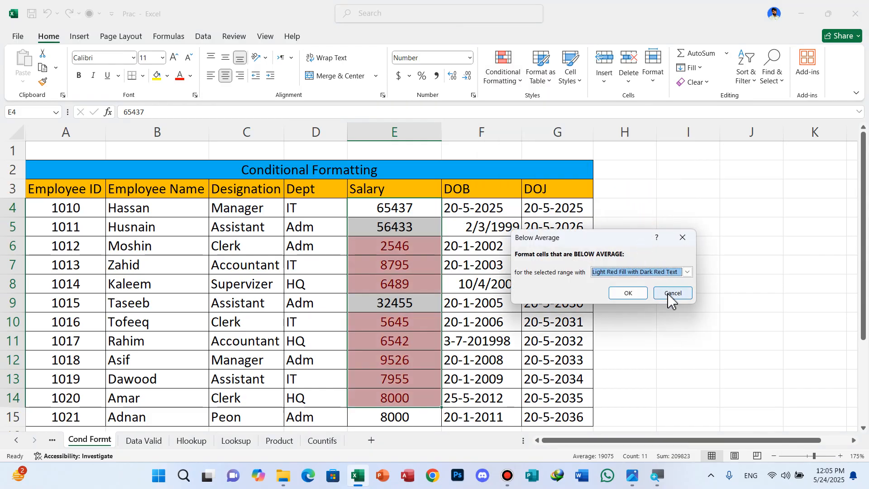
left_click(670, 295)
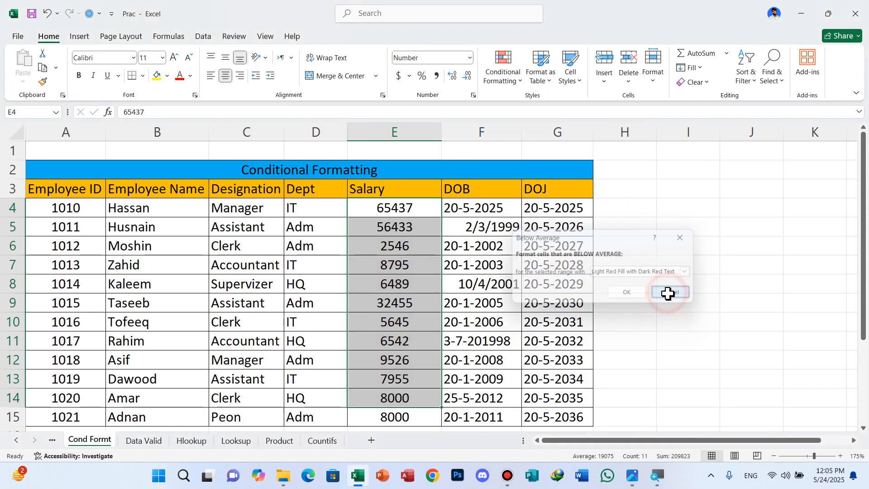
Look through the Data Bars, Color Scales and Icon Sets choices for the salaries without applying any, and view the notes below the table
left_click(521, 84)
mouse_move(550, 158)
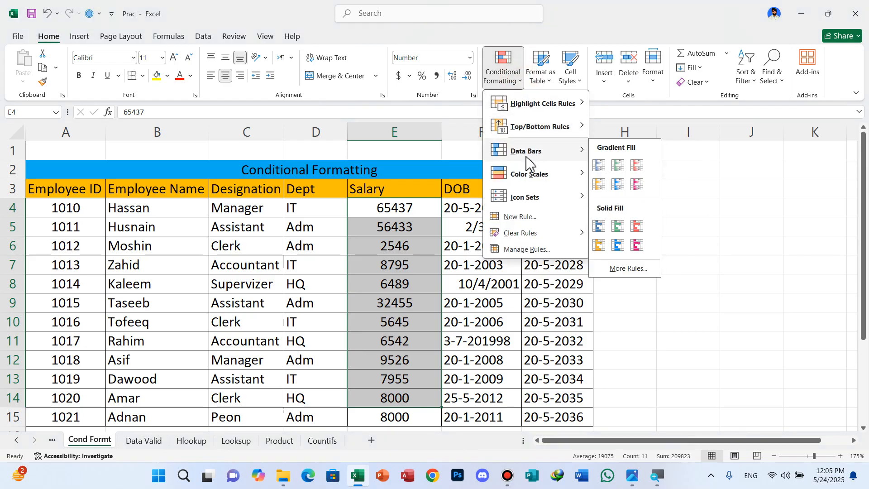
mouse_move(583, 170)
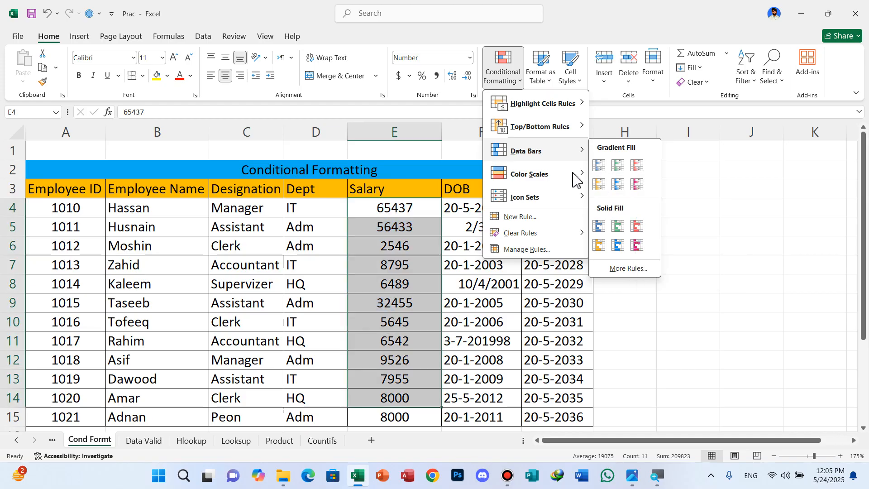
mouse_move(541, 185)
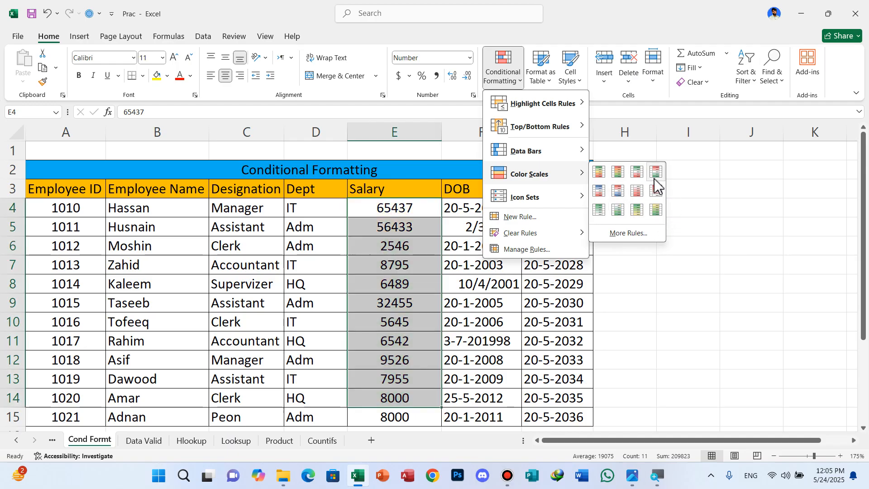
mouse_move(542, 202)
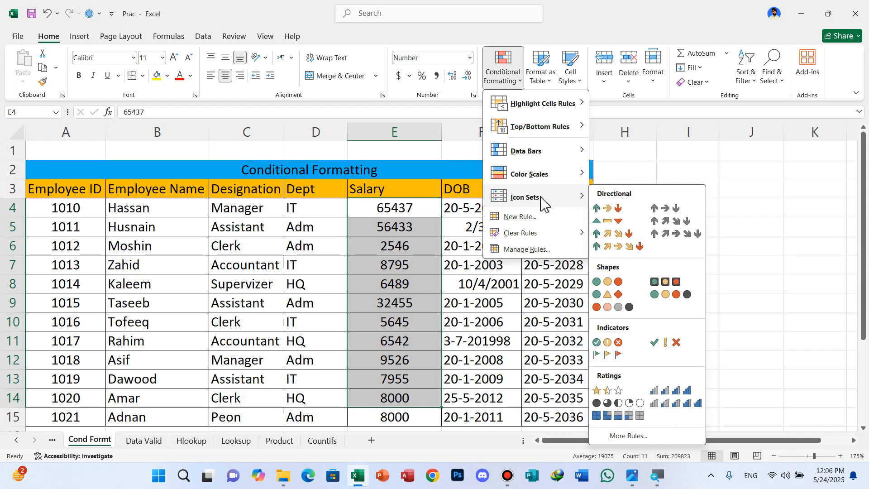
mouse_move(520, 232)
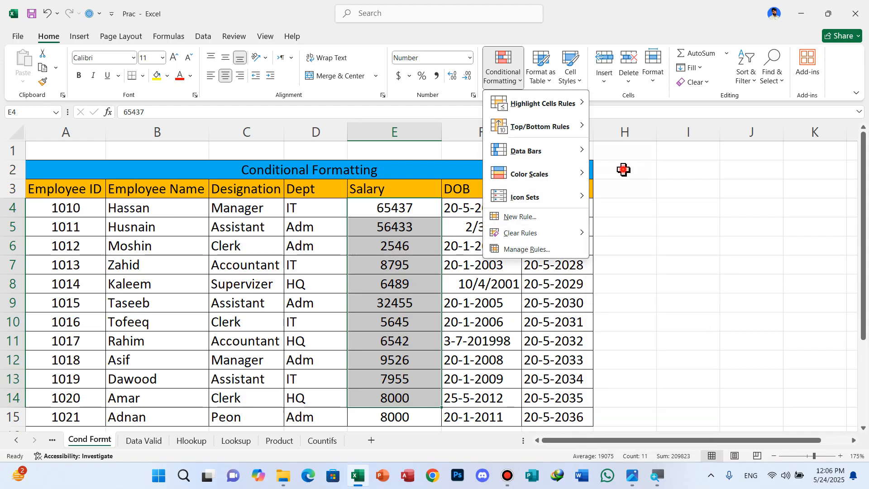
left_click(624, 170)
left_click(509, 262)
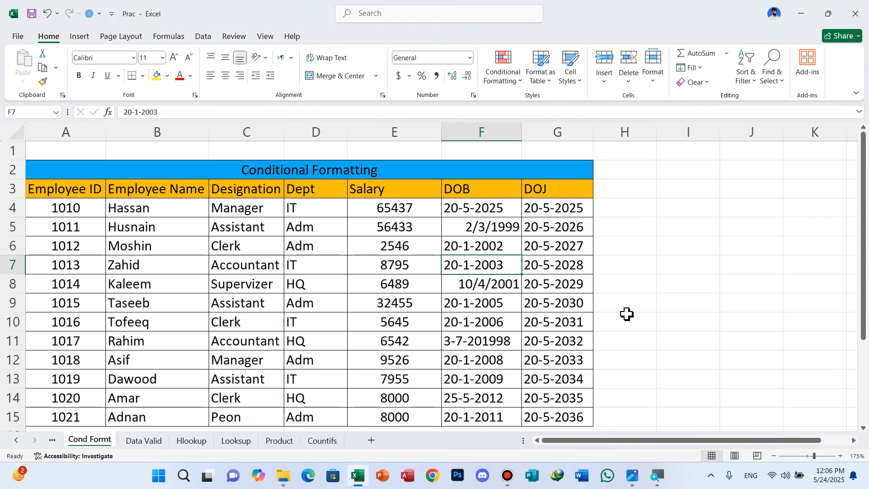
scroll(628, 299, "down", 1)
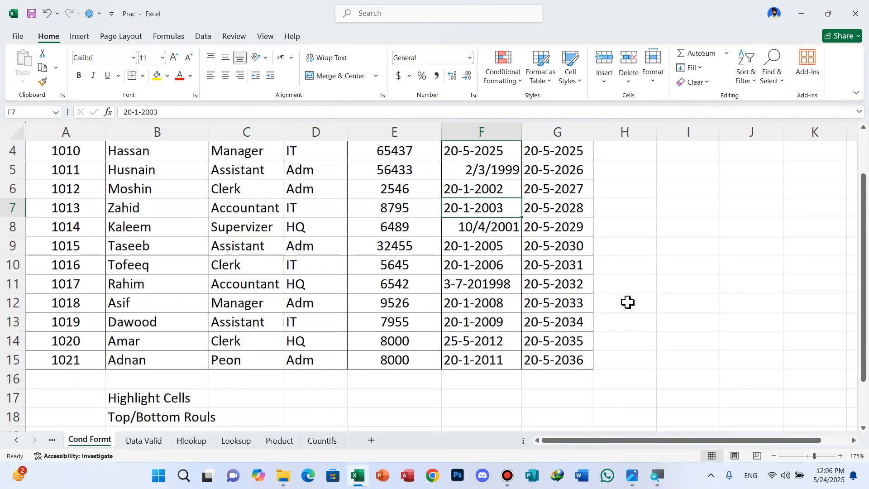
scroll(632, 307, "up", 1)
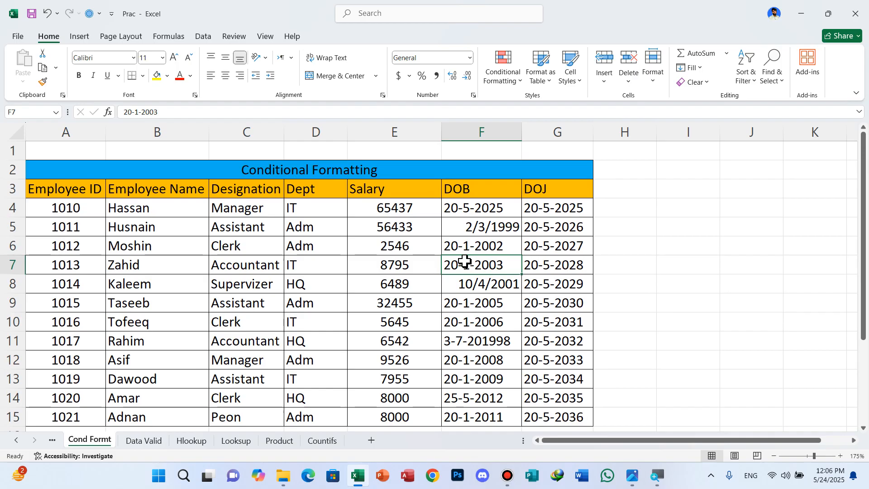
On the Data Valid sheet, clear the conditional formatting rules from the item table's cells A5:D20
left_click(144, 441)
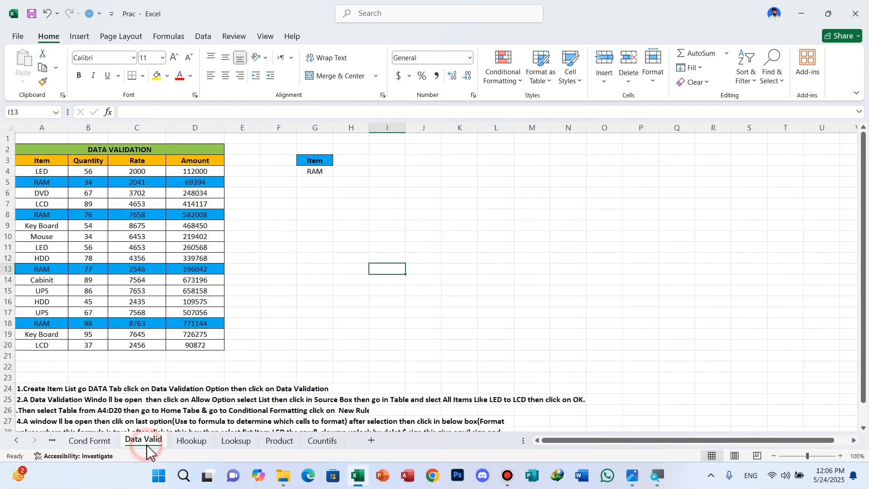
left_click(293, 245)
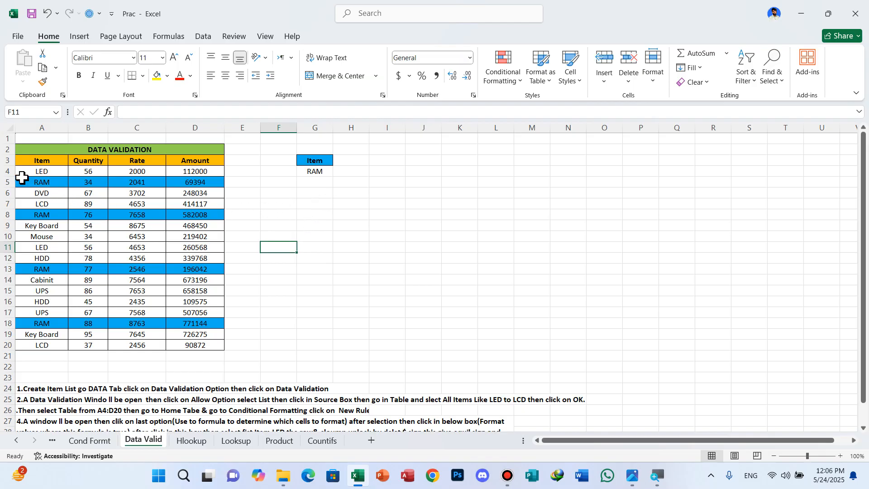
left_click_drag(19, 180, 218, 343)
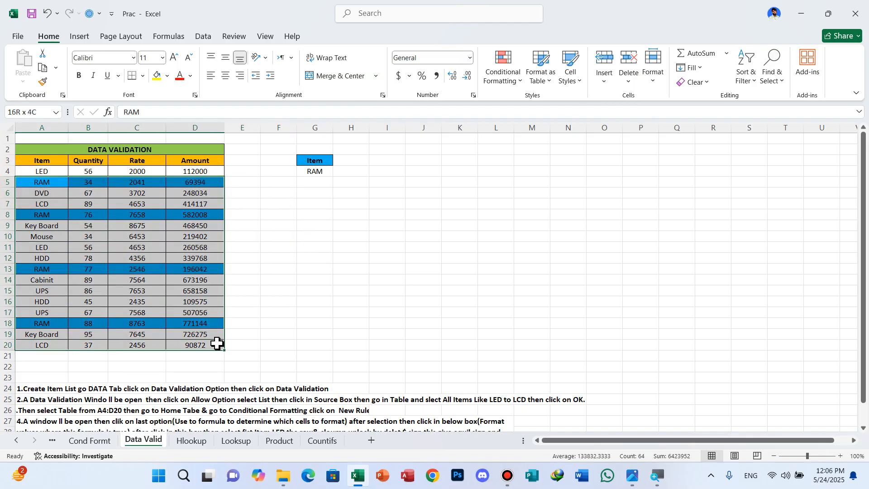
left_click(519, 82)
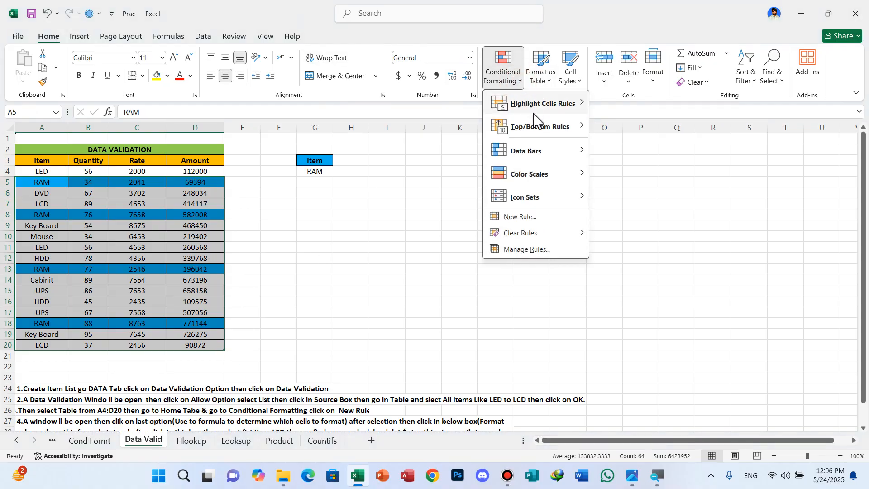
left_click(528, 233)
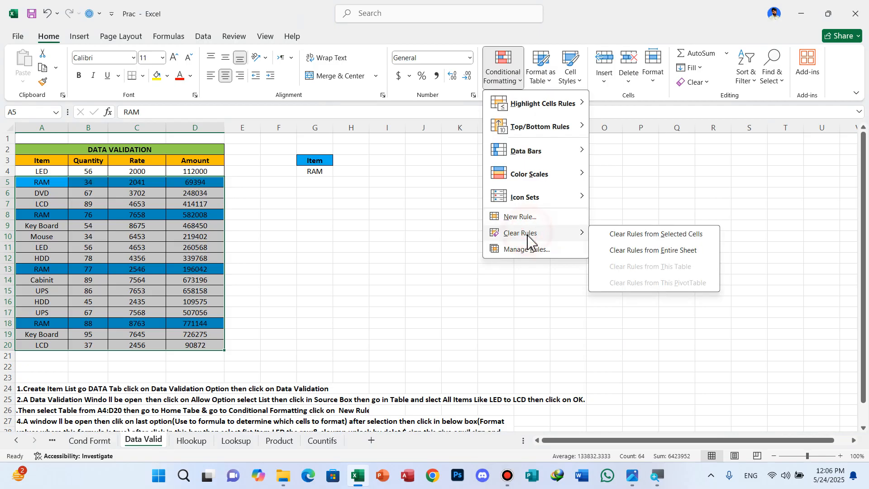
left_click(643, 234)
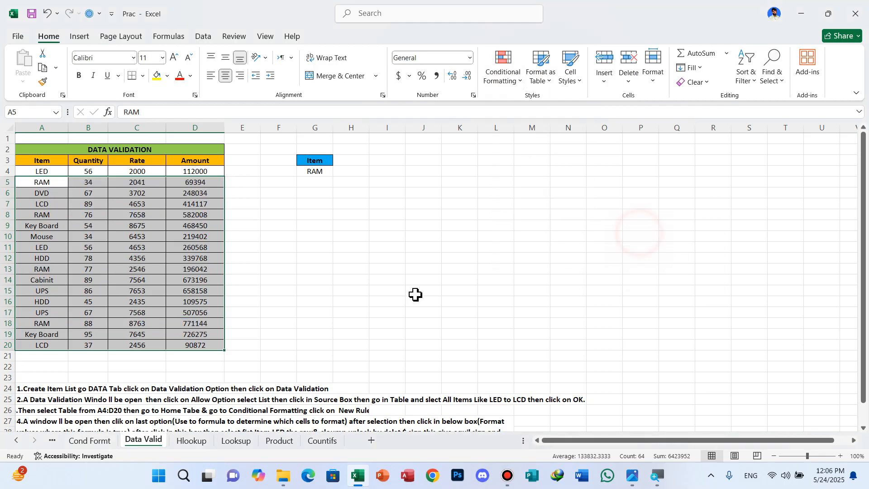
left_click(322, 235)
Clear the conditional formatting rules from the RAM cell G4
left_click(327, 173)
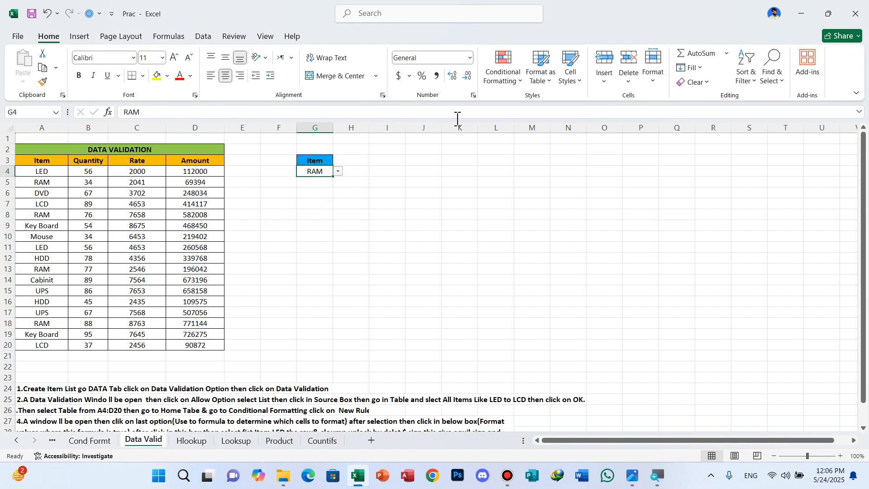
left_click(522, 85)
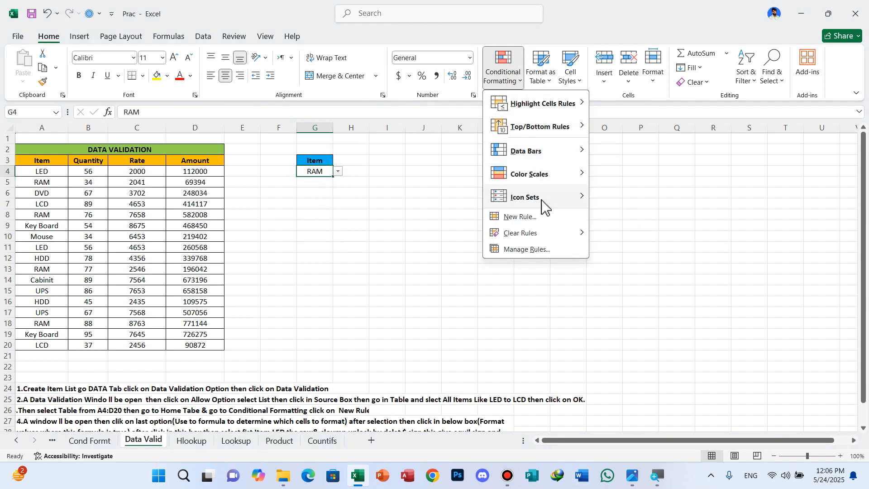
mouse_move(539, 233)
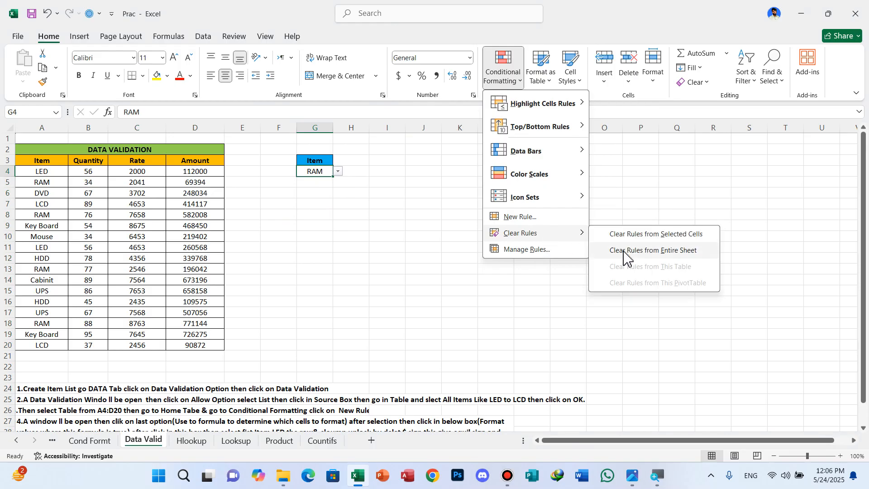
left_click(674, 235)
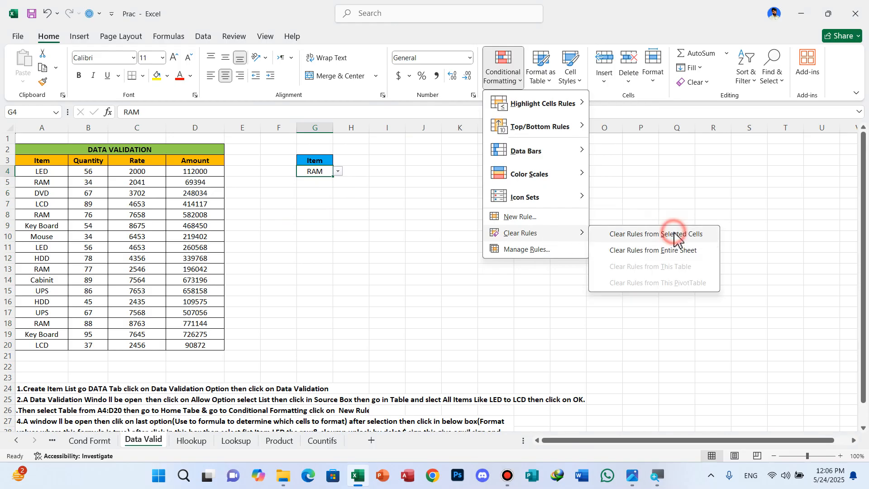
left_click(387, 192)
Enter the heading ITEM in cell I3 and fill the cell with standard green
left_click(323, 173)
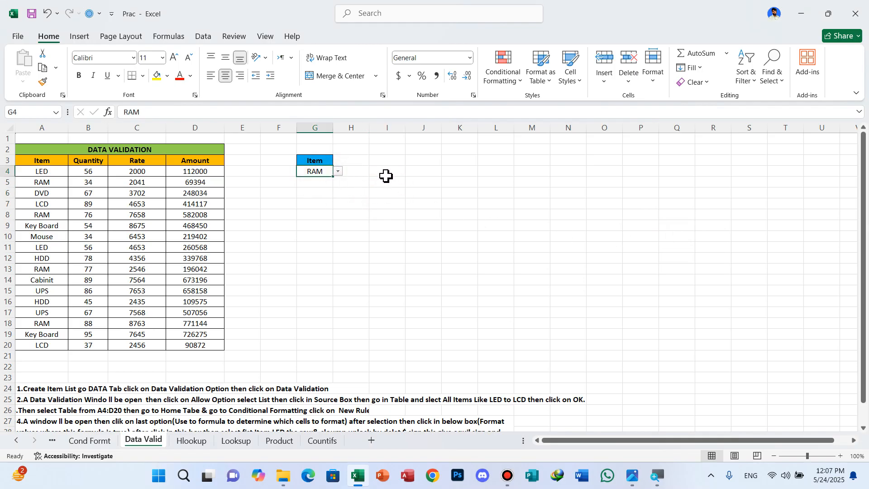
left_click(387, 162)
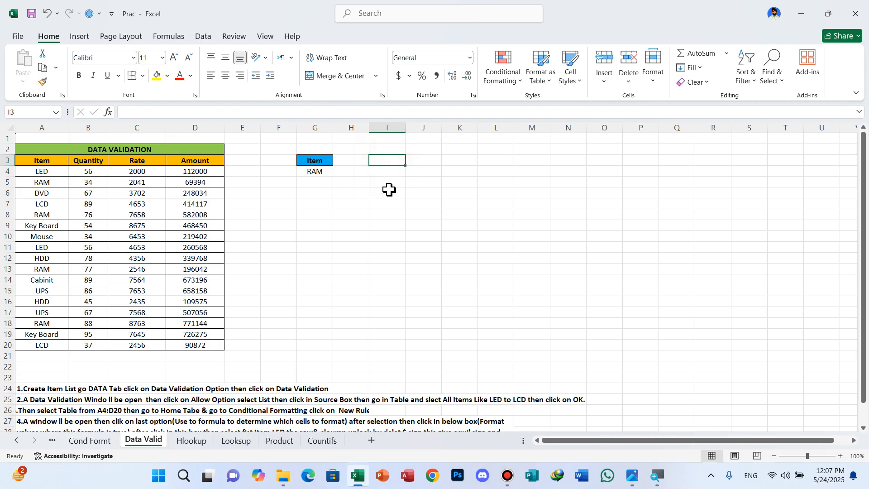
type("ITEM")
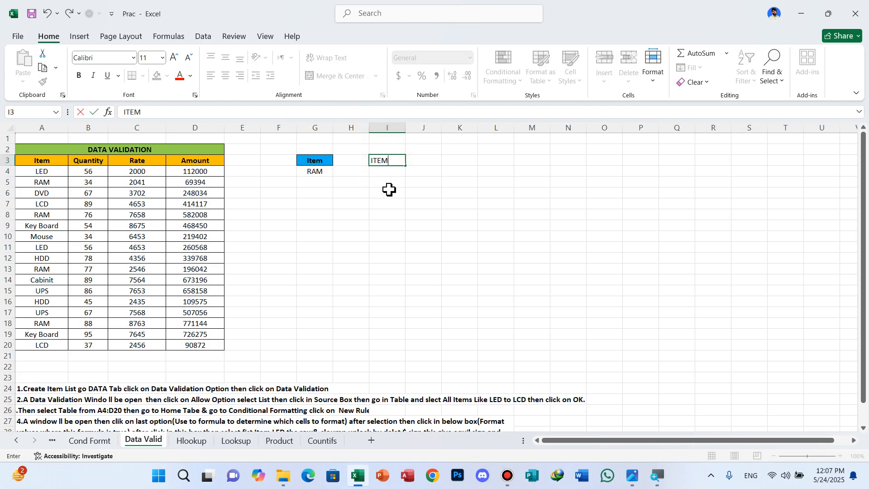
left_click(389, 189)
left_click(389, 162)
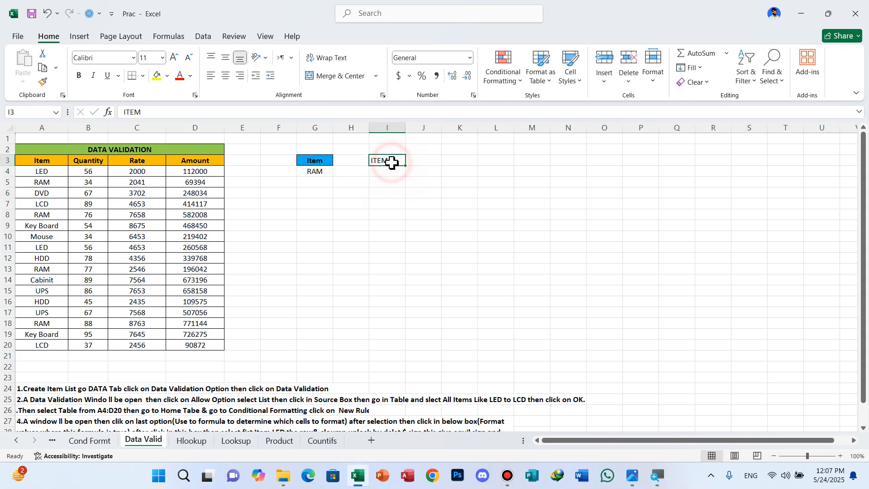
left_click(168, 76)
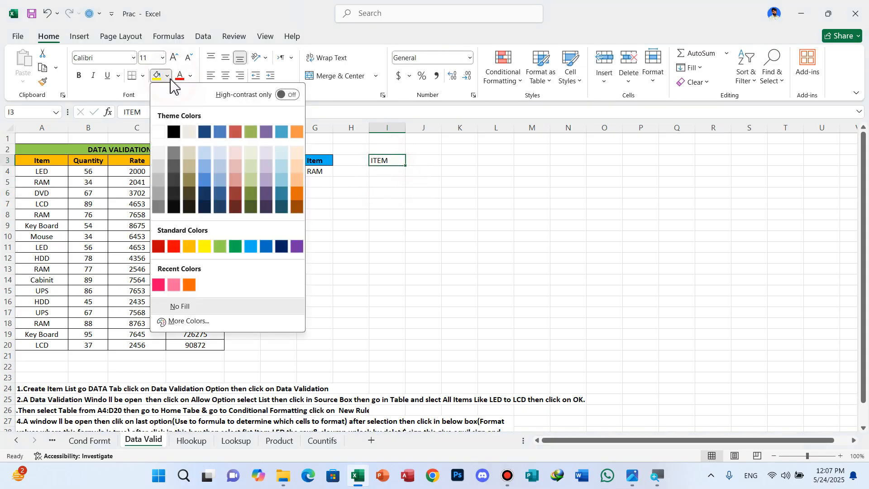
left_click(236, 247)
Enter RAM in cell I4, below the ITEM heading
left_click(389, 170)
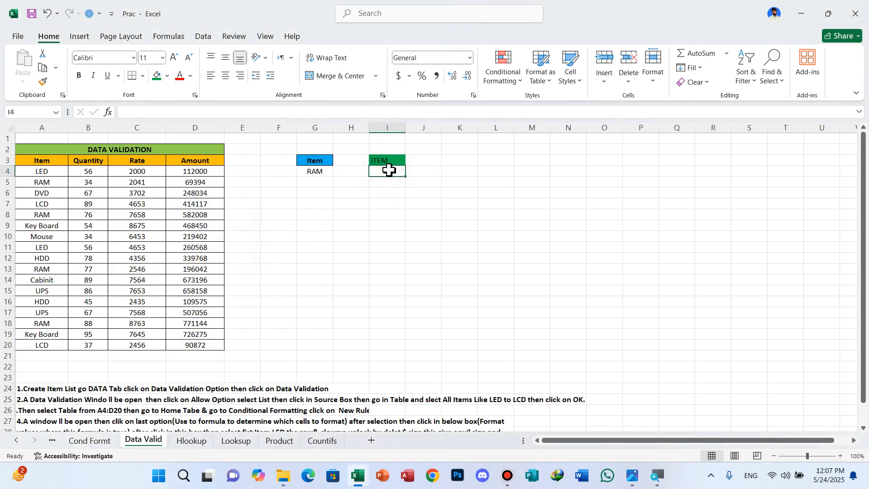
type("RAM")
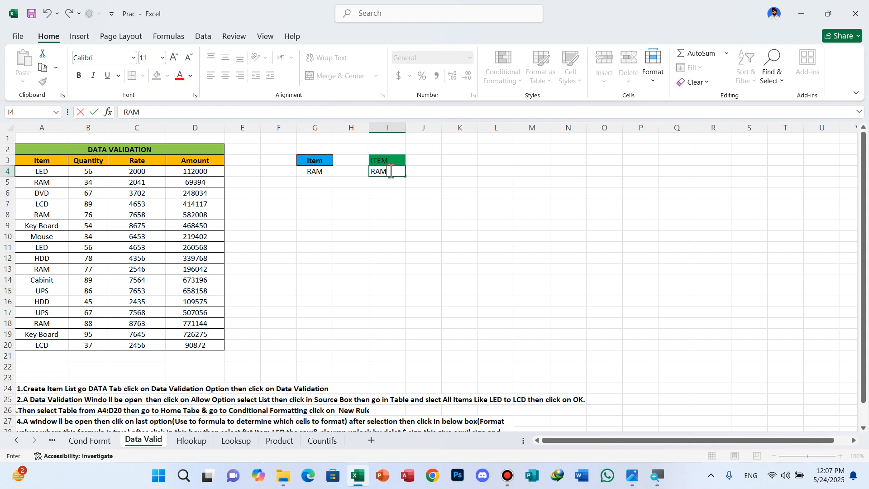
left_click(388, 247)
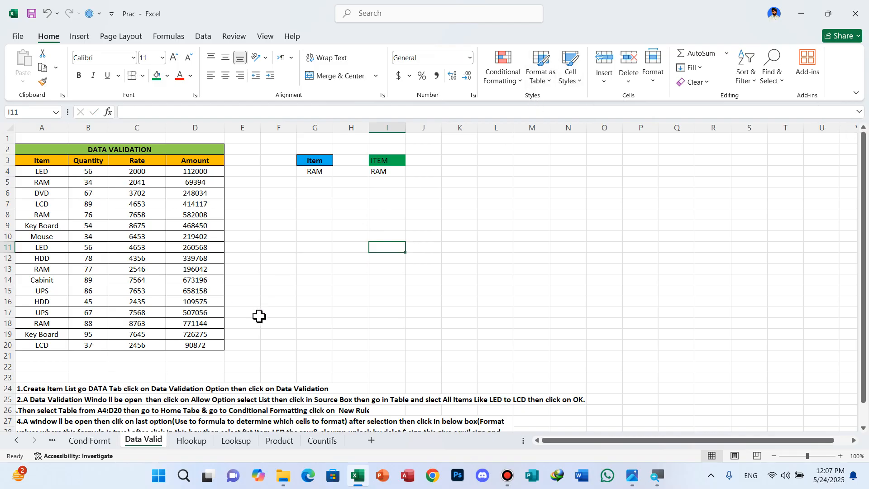
Start data validation for cell I4 below the ITEM heading and set it to allow a List
scroll(259, 315, "up", 1)
scroll(258, 315, "up", 2)
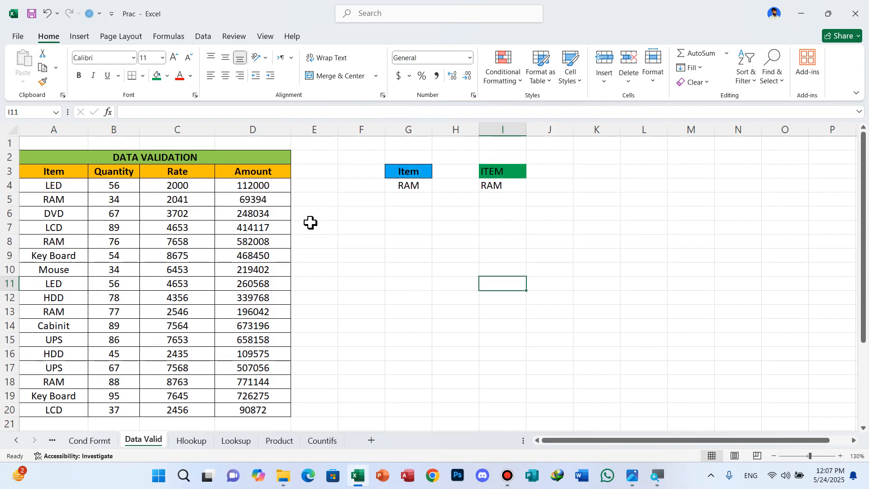
scroll(308, 224, "up", 1)
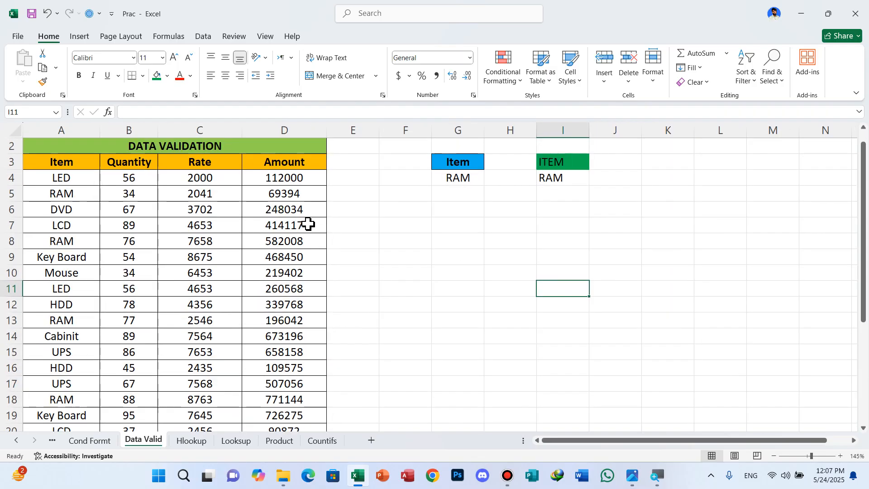
left_click(548, 177)
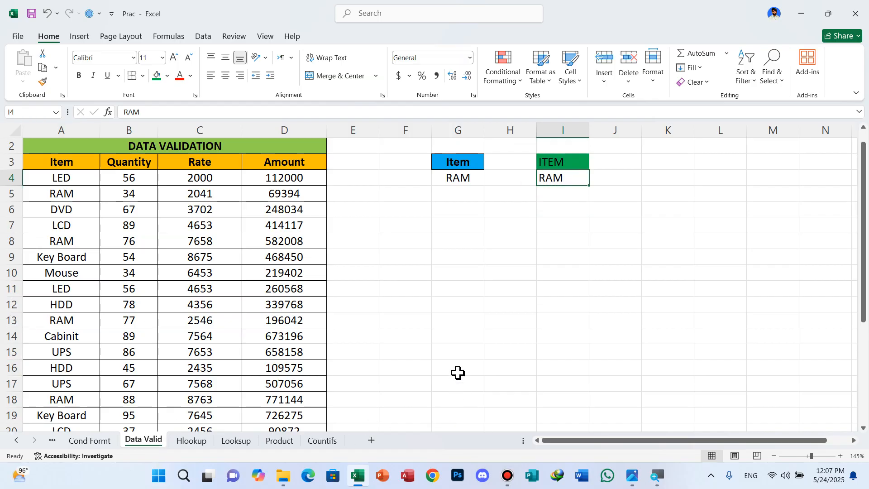
scroll(458, 372, "down", 2)
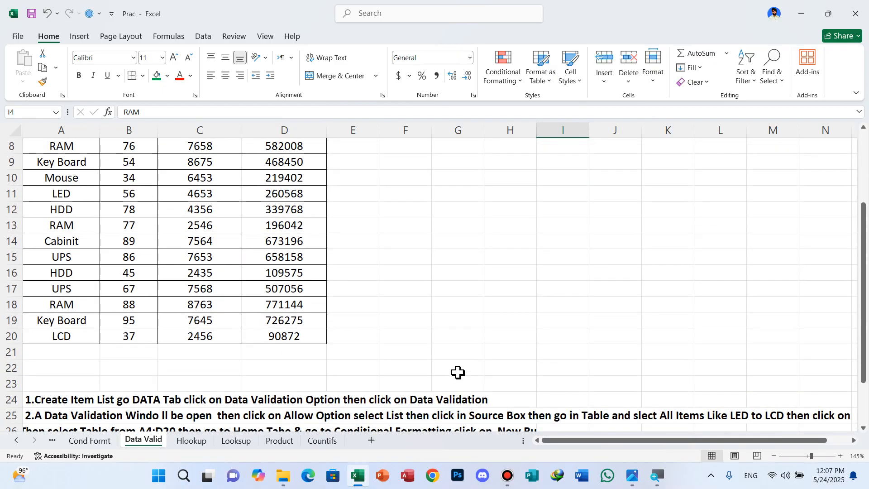
scroll(460, 371, "up", 3)
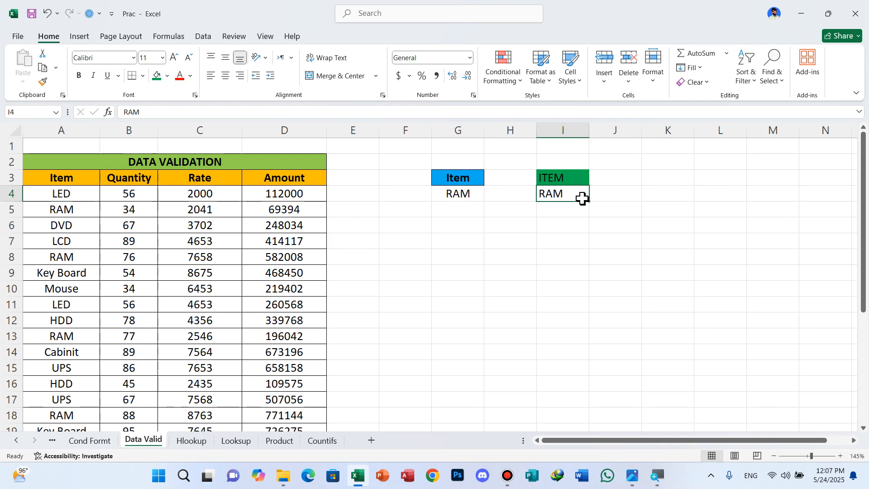
scroll(582, 198, "up", 3, "ctrl")
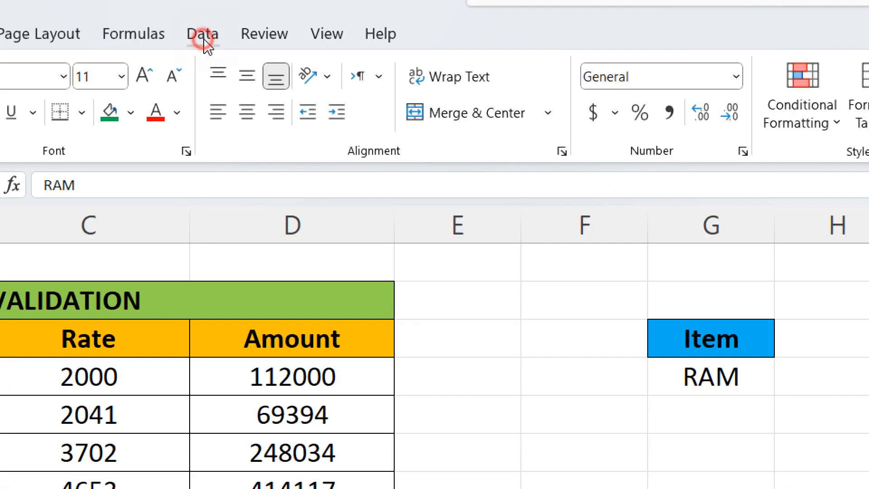
left_click(203, 40)
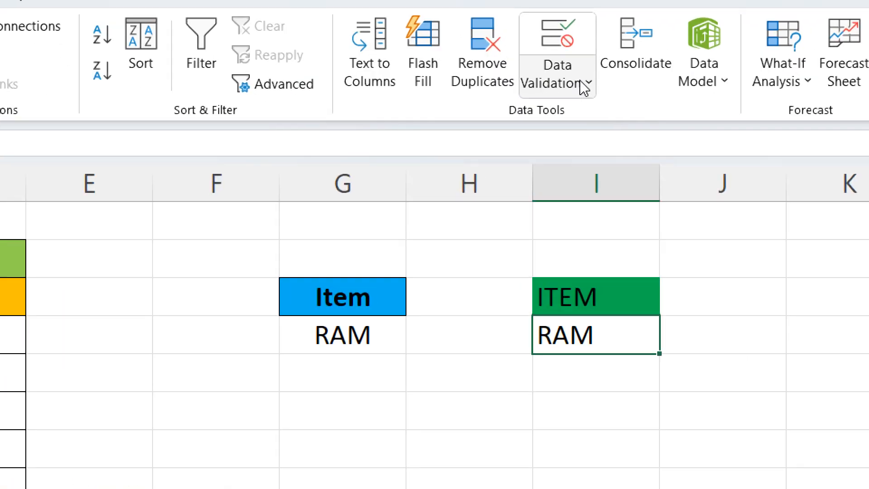
left_click(578, 86)
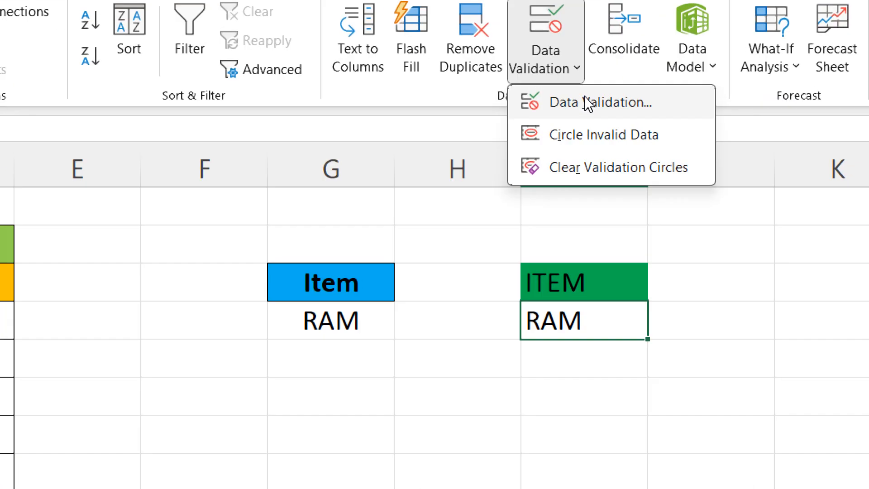
left_click(587, 99)
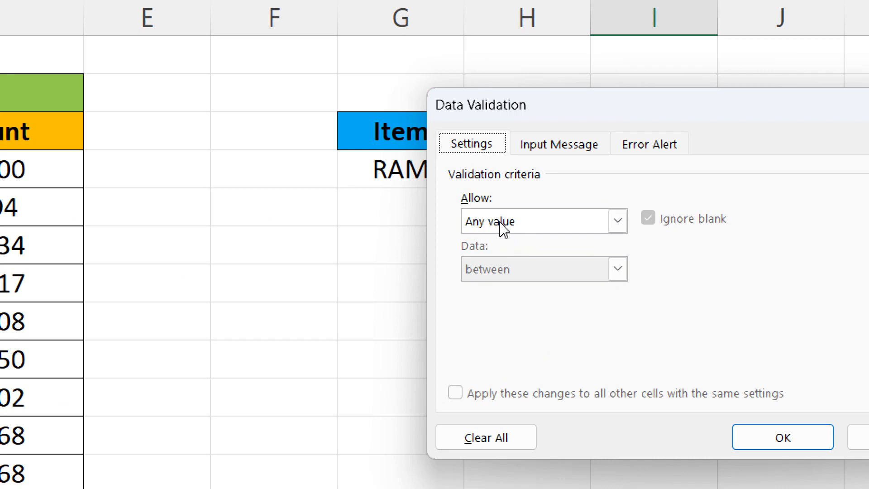
left_click(566, 228)
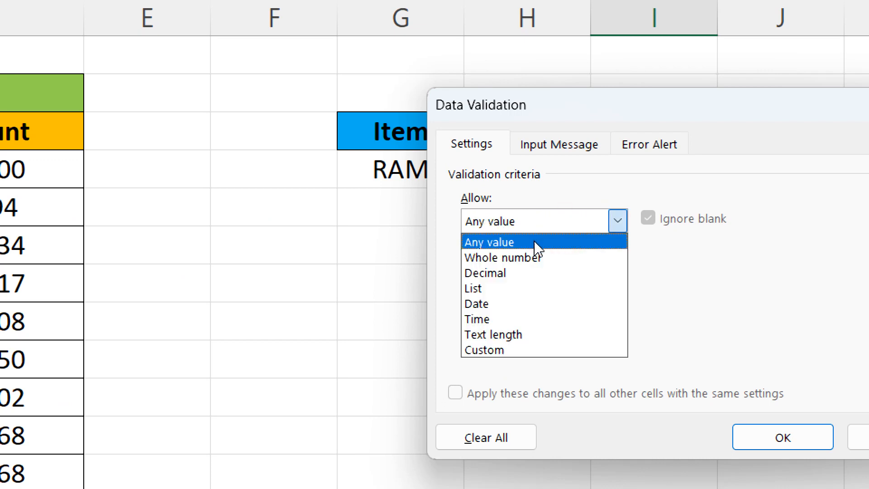
left_click(497, 284)
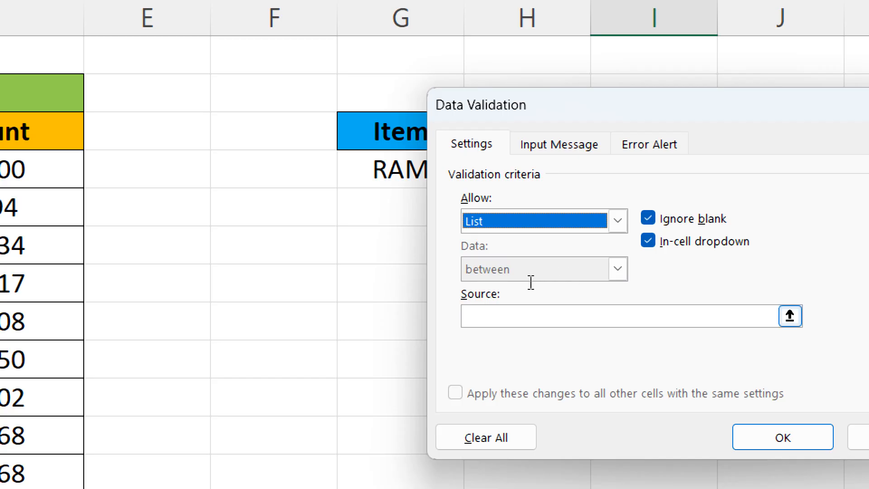
Use the table's item names as the list source, =$A$4:$A$20, and apply the validation
left_click(497, 283)
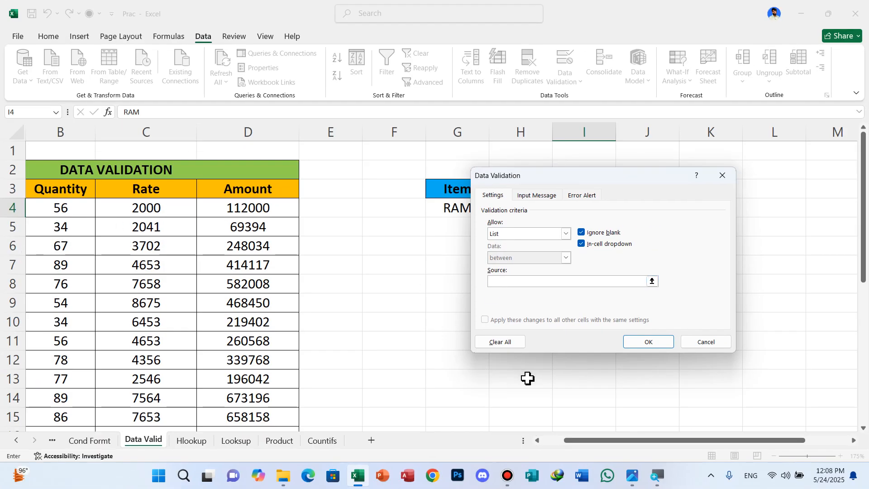
left_click_drag(584, 440, 512, 458)
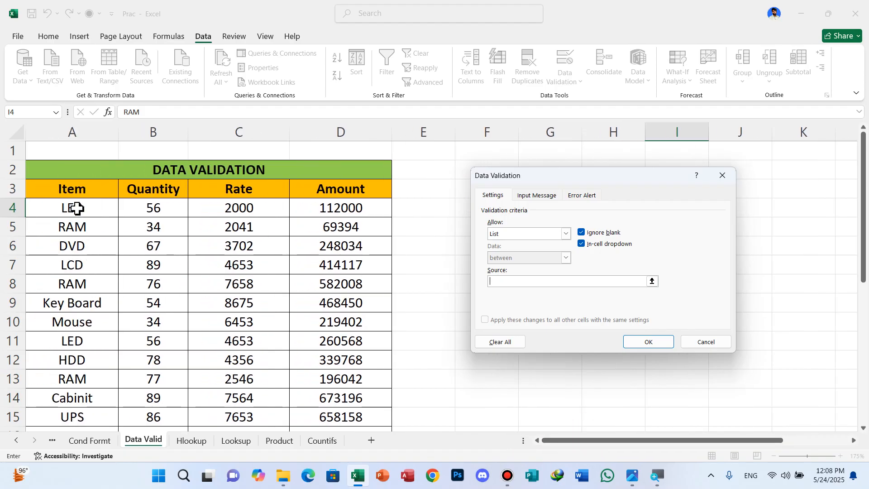
left_click_drag(77, 208, 75, 295)
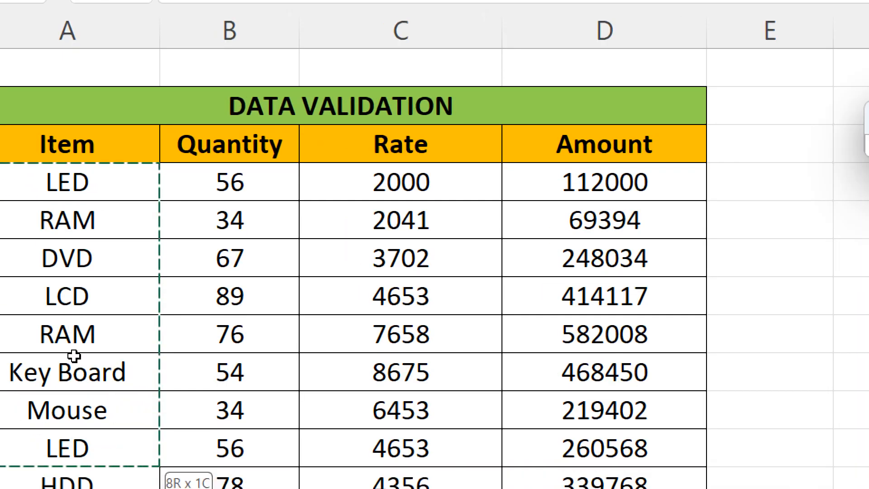
left_click_drag(74, 356, 73, 488)
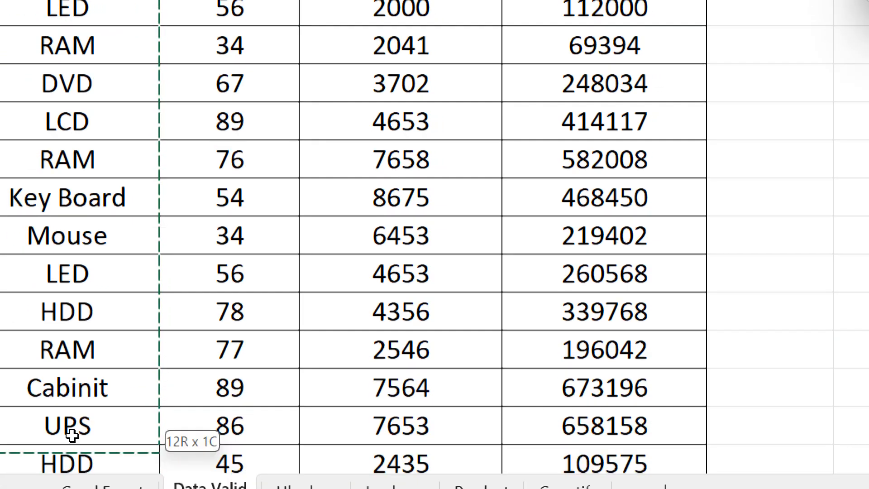
left_click_drag(72, 435, 71, 404)
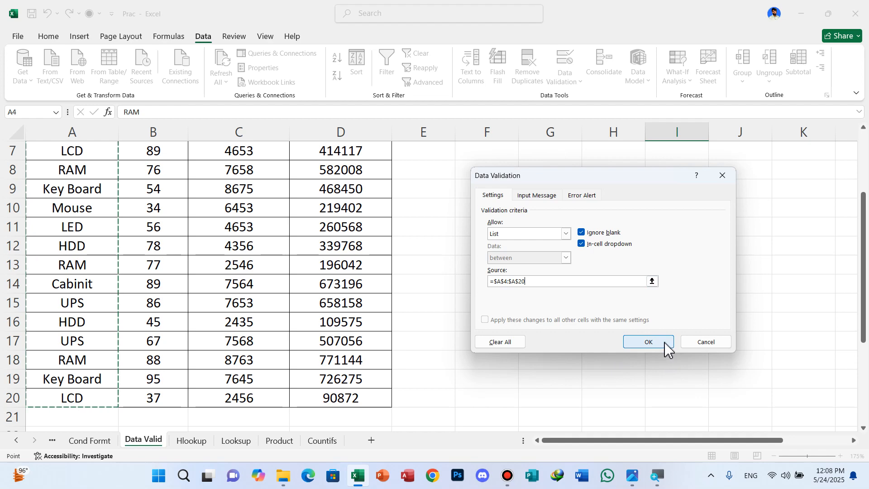
left_click(648, 342)
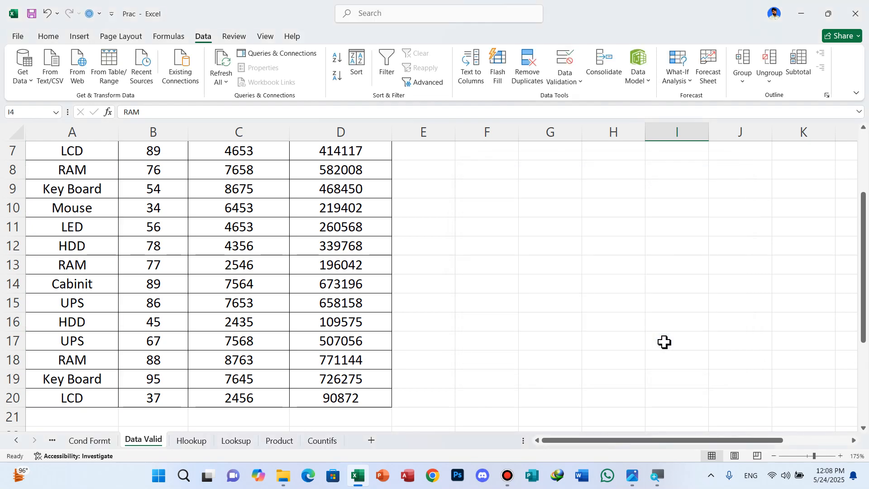
Examine the item choices offered by the dropdown list in cell I4, keeping the current selection
scroll(580, 246, "up", 2)
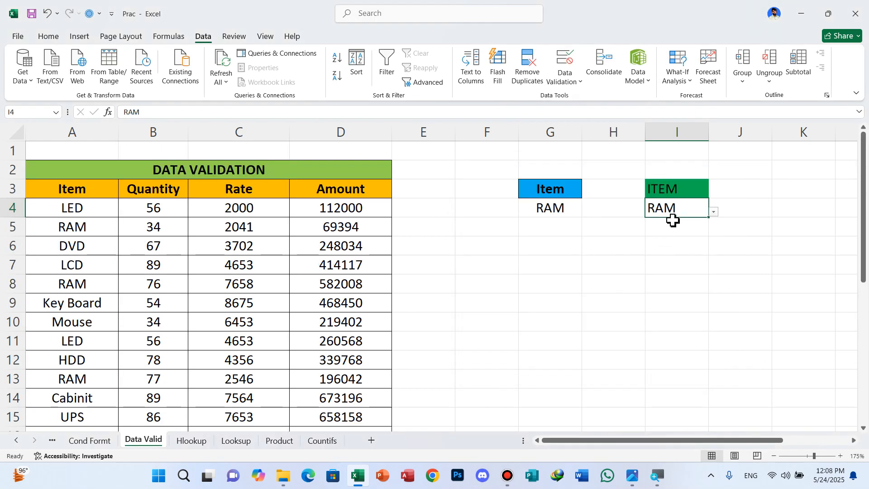
left_click(714, 212)
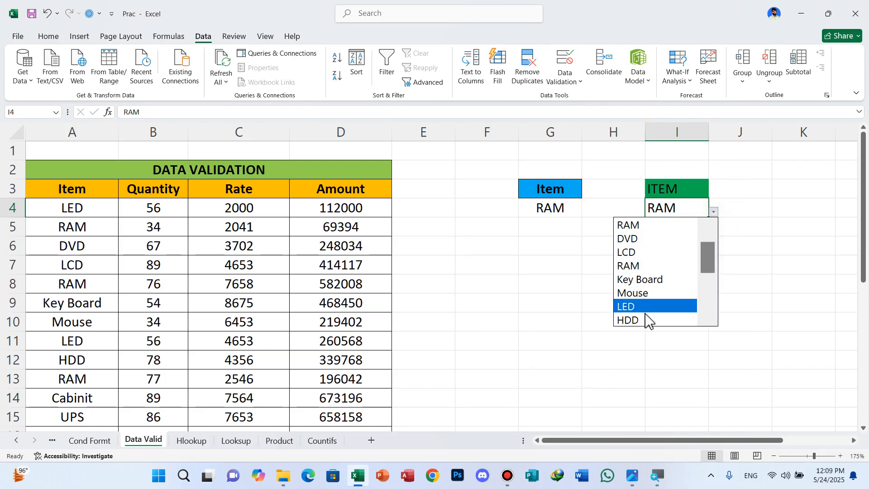
left_click(713, 212)
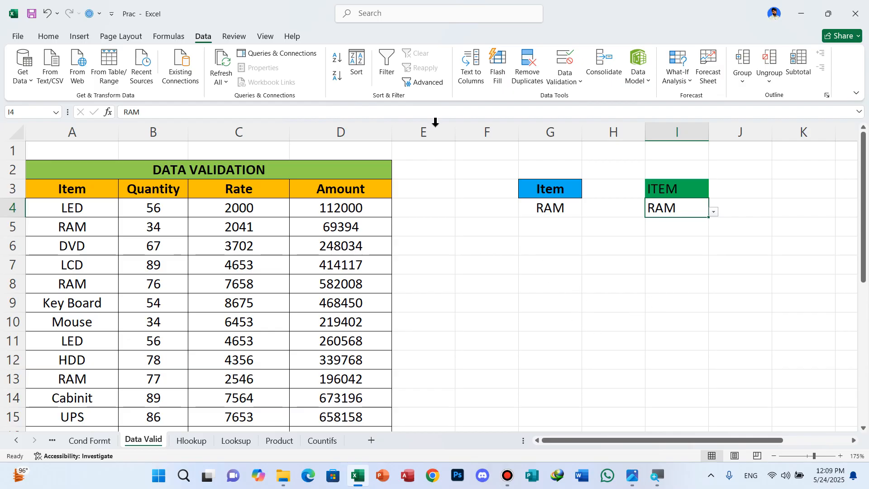
mouse_move(448, 6)
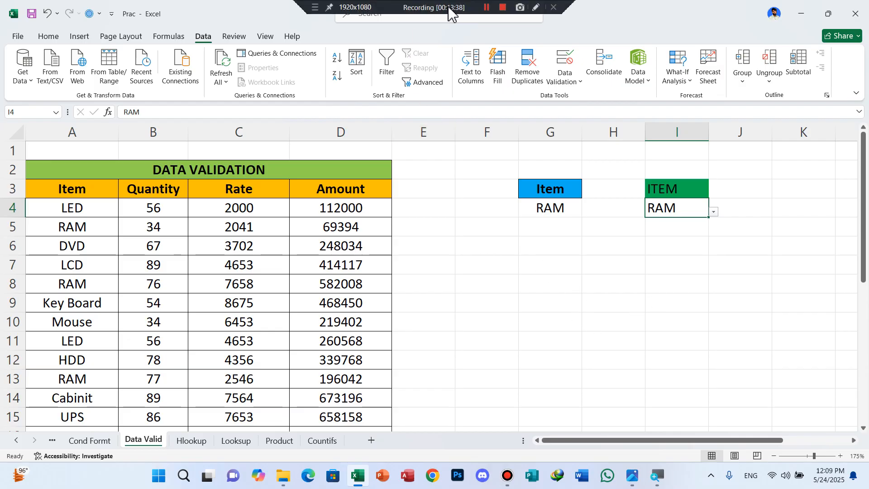
left_click(486, 8)
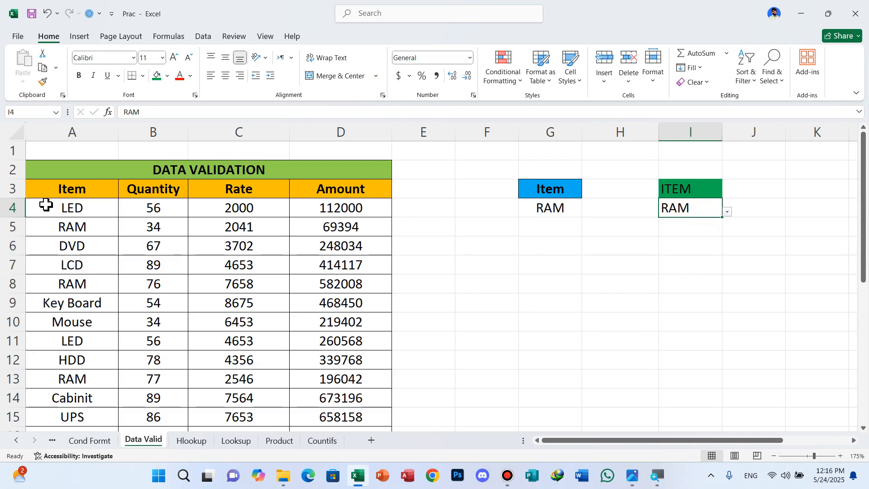
Create a new conditional formatting rule for cells A4:D20 that uses a formula to determine which cells to format
left_click_drag(45, 212, 380, 409)
scroll(555, 371, "down", 2)
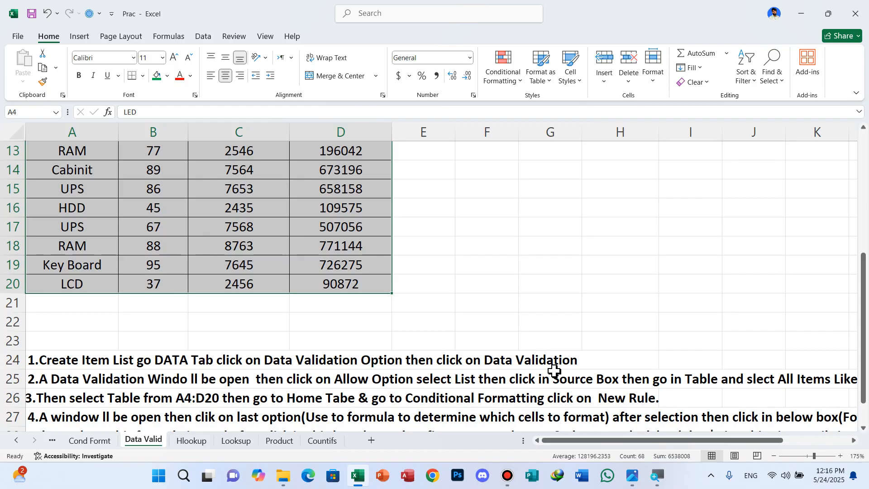
scroll(553, 372, "up", 4)
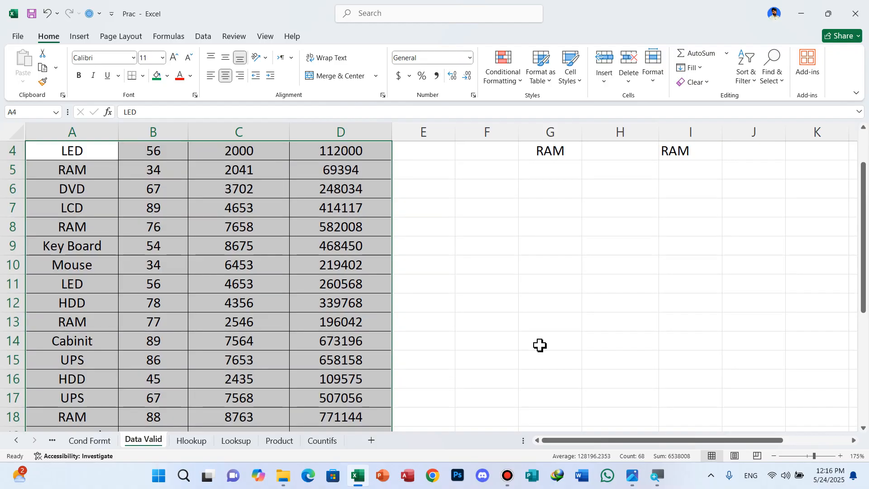
scroll(540, 345, "up", 1)
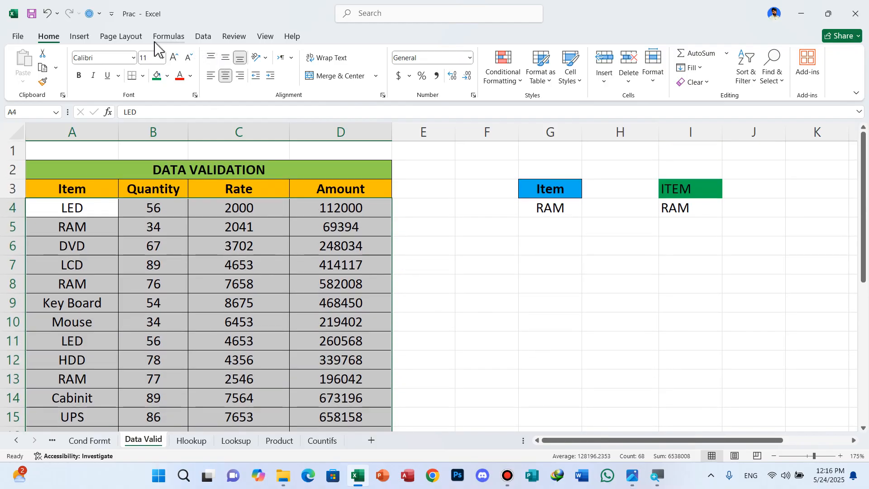
left_click(521, 86)
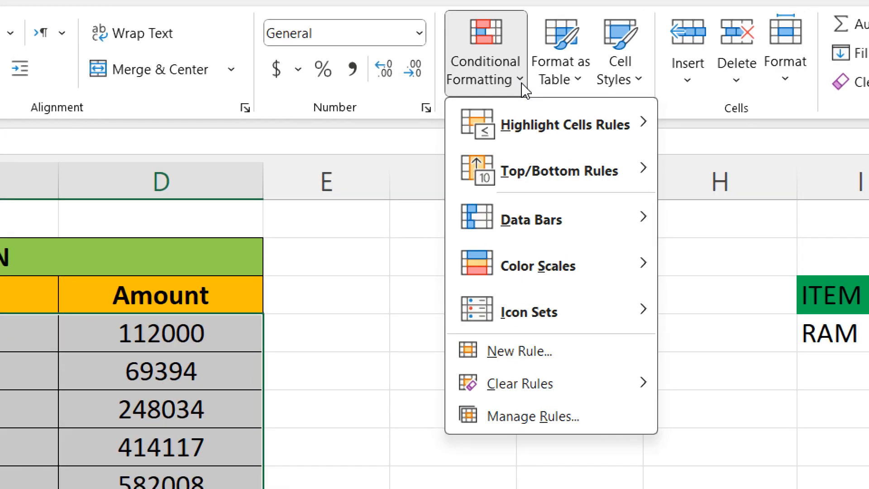
left_click(530, 225)
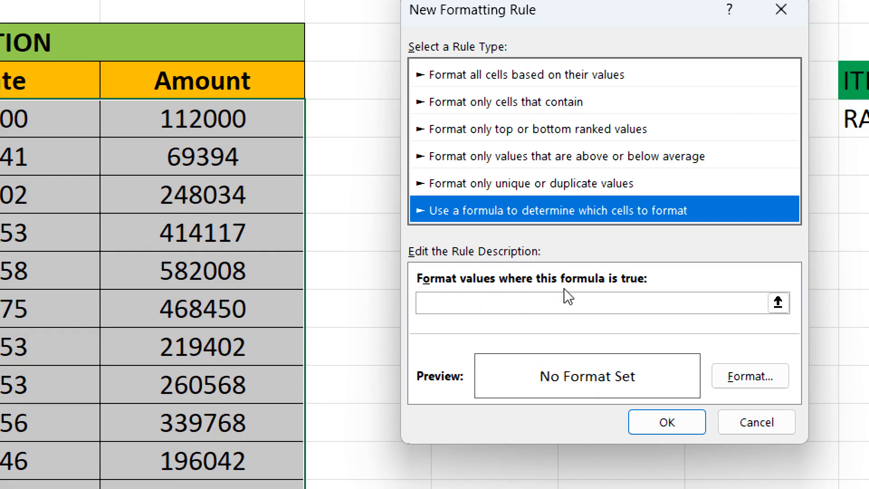
Enter the rule formula =$A4=$I$4, comparing each row's item with the dropdown cell under ITEM
left_click(462, 300)
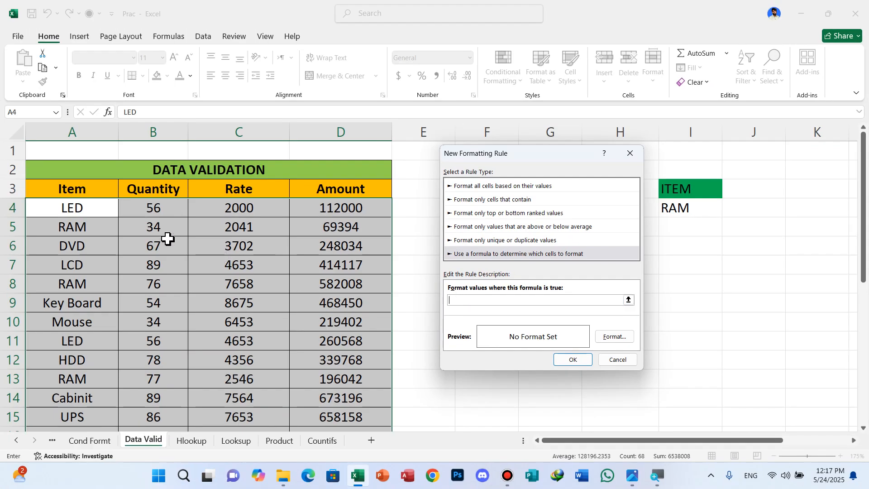
left_click(82, 210)
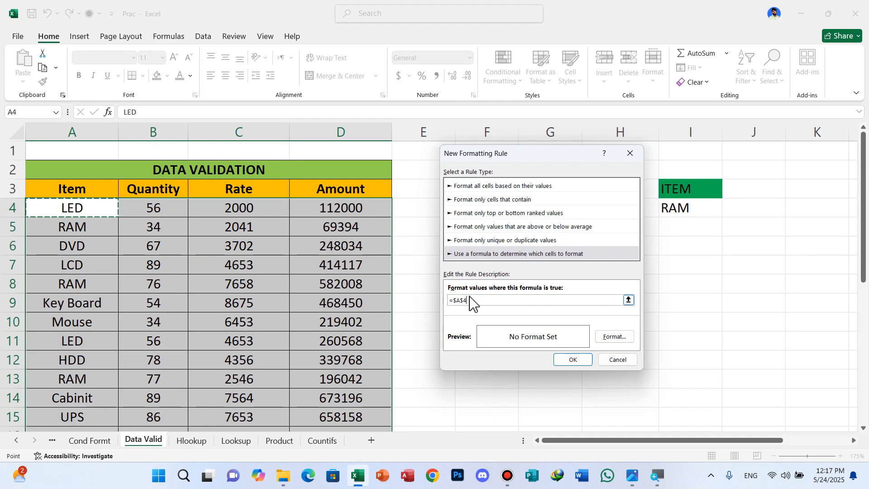
left_click(474, 300)
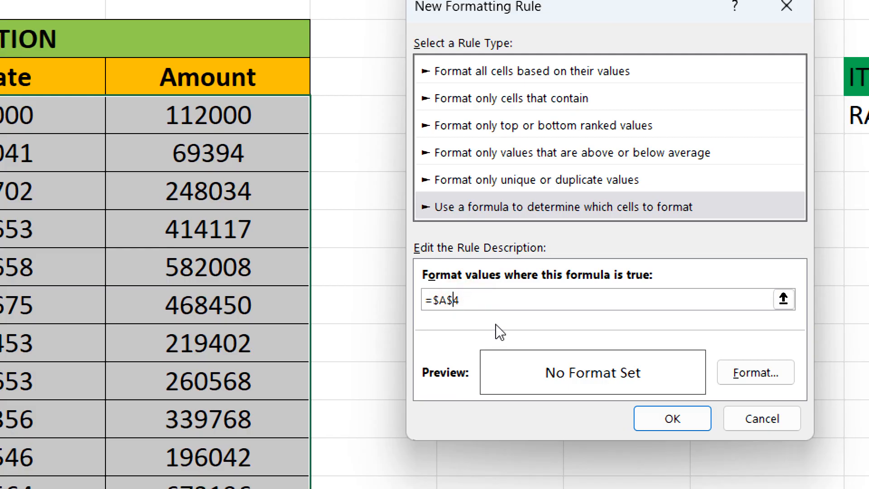
key("Left")
key("BackSpace")
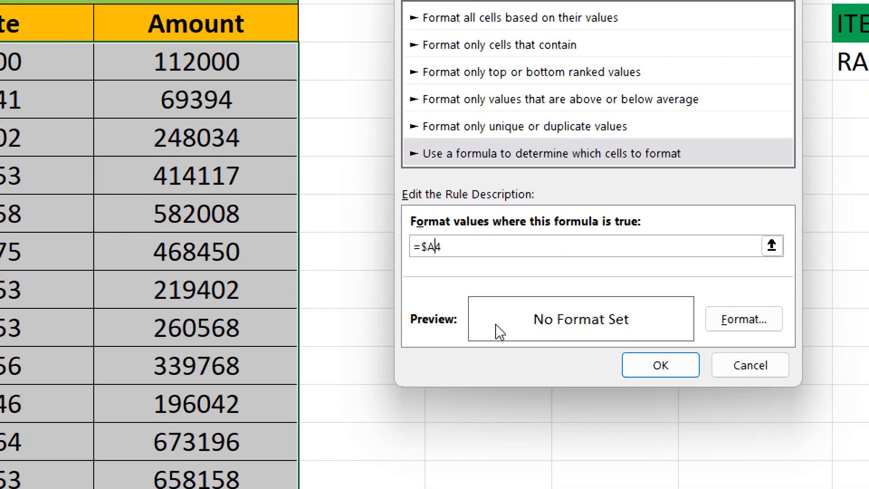
key("Right")
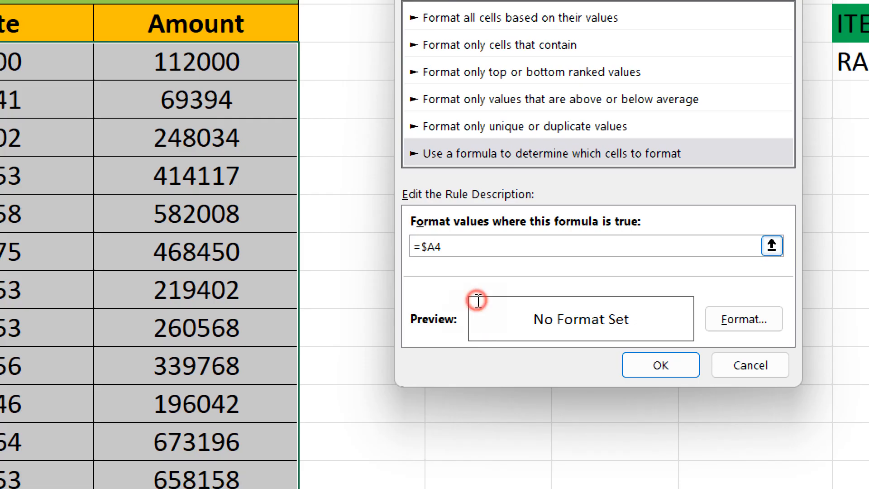
type("=")
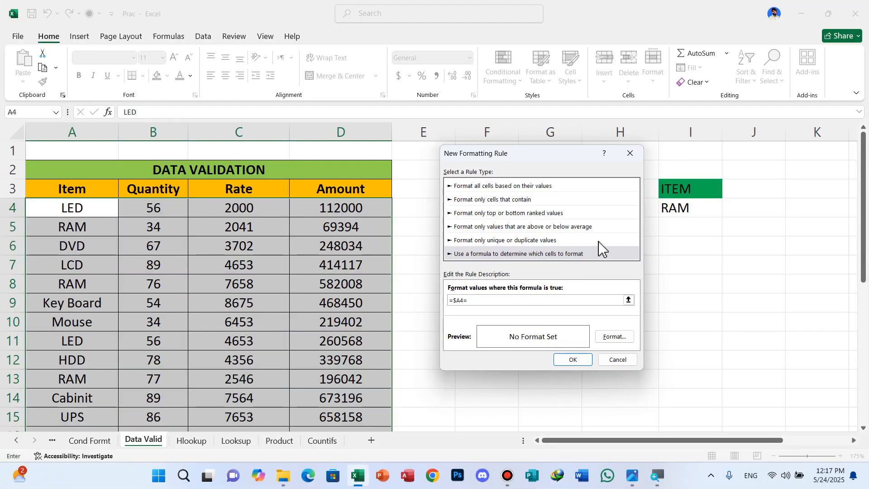
left_click(678, 209)
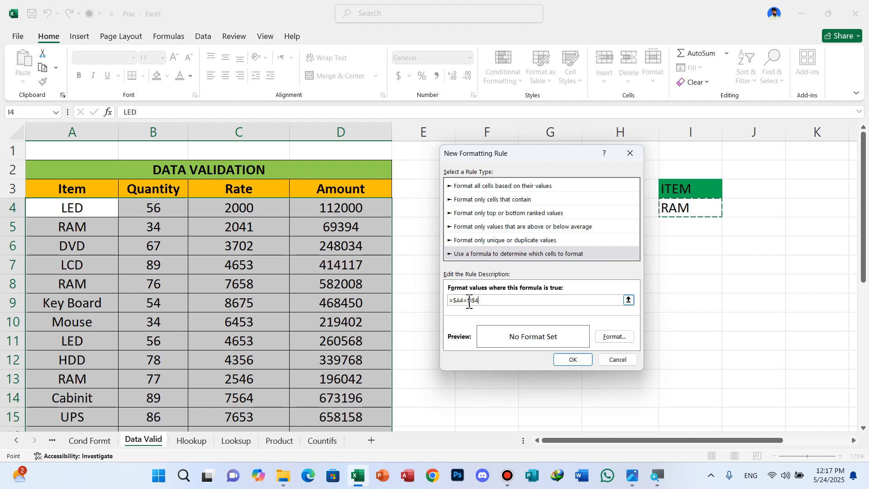
left_click(498, 300)
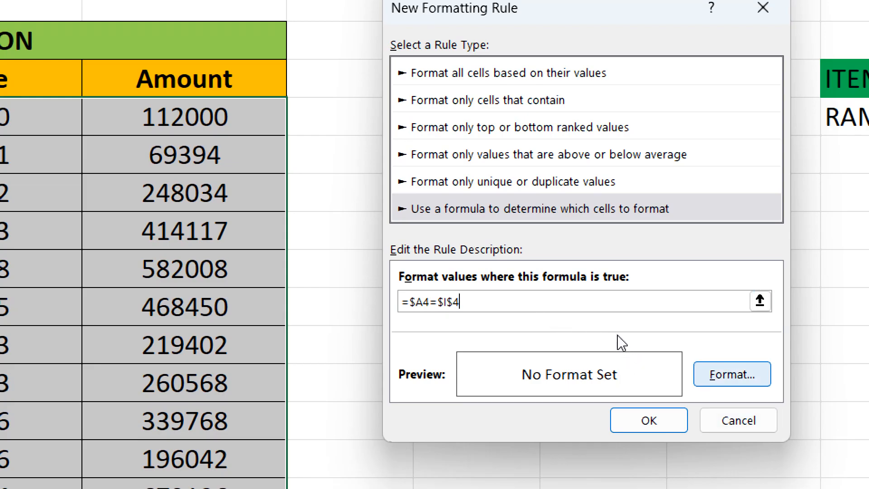
Give the formula rule a solid light blue background fill and apply the rule to the table
key("alt+f")
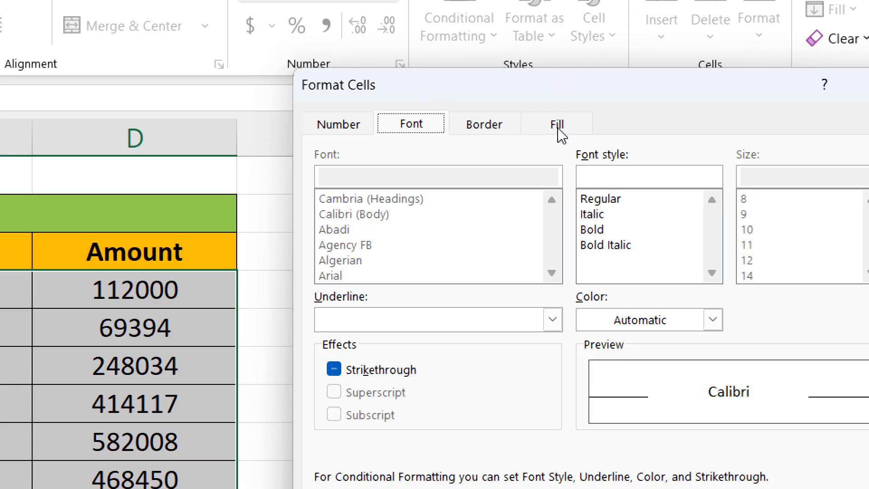
left_click(558, 125)
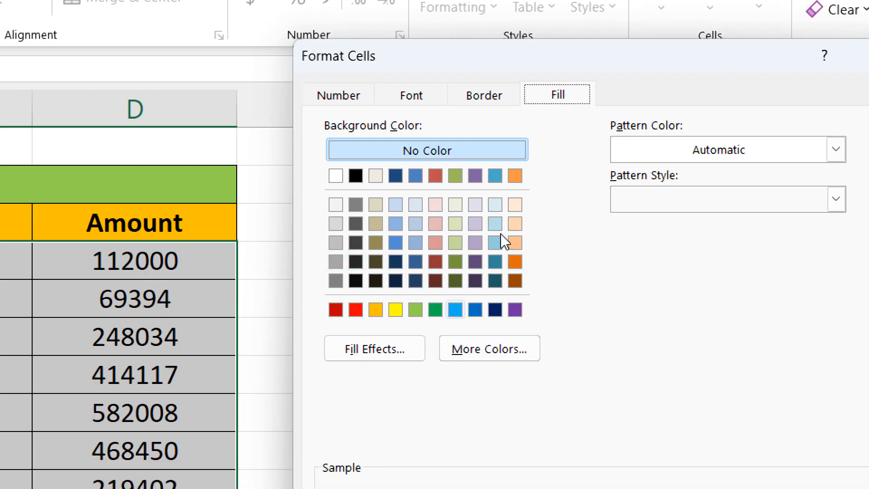
left_click(501, 234)
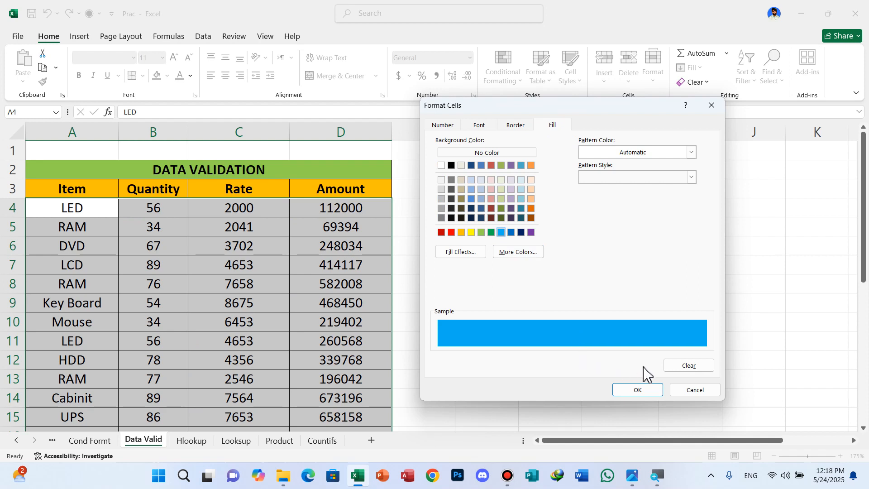
left_click(647, 391)
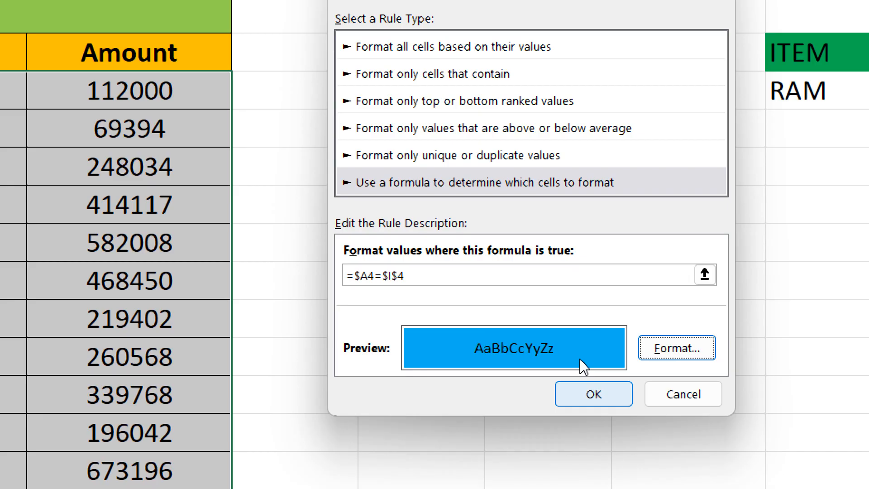
left_click(583, 392)
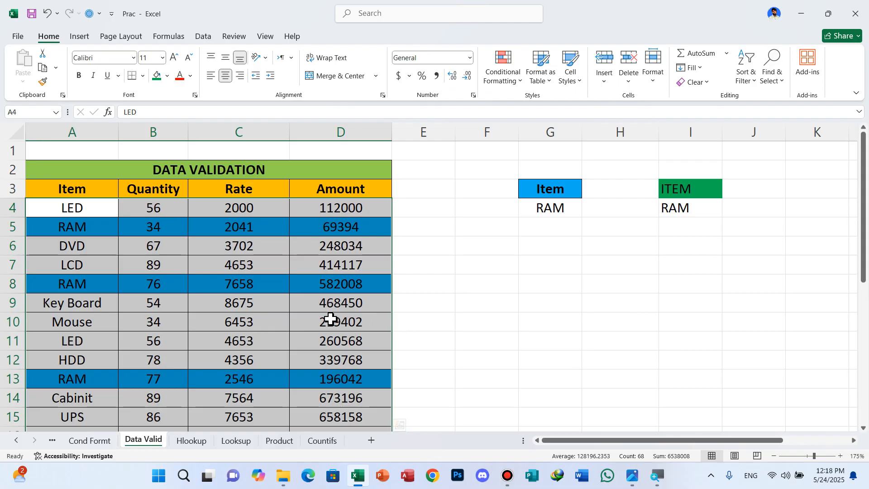
Test the row highlighting by choosing LCD, HDD and finally Key Board from the dropdown in cell I4
scroll(330, 310, "down", 4)
scroll(330, 311, "up", 3)
scroll(329, 311, "up", 1)
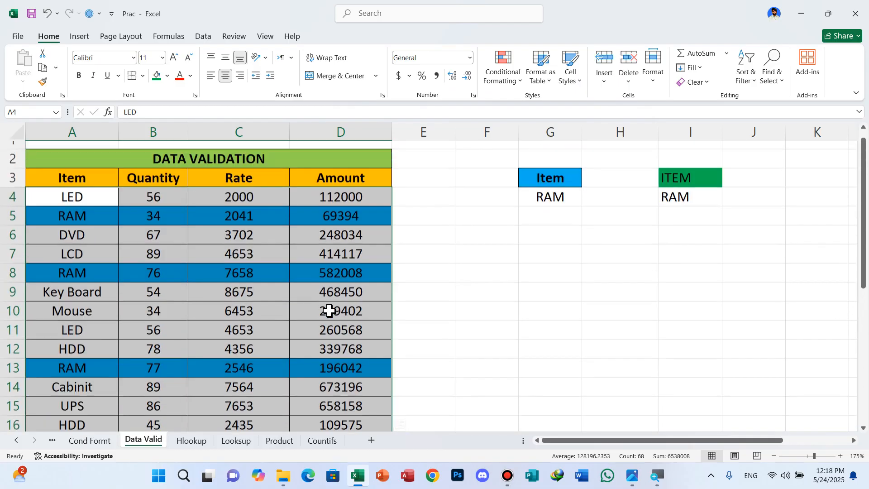
left_click(686, 212)
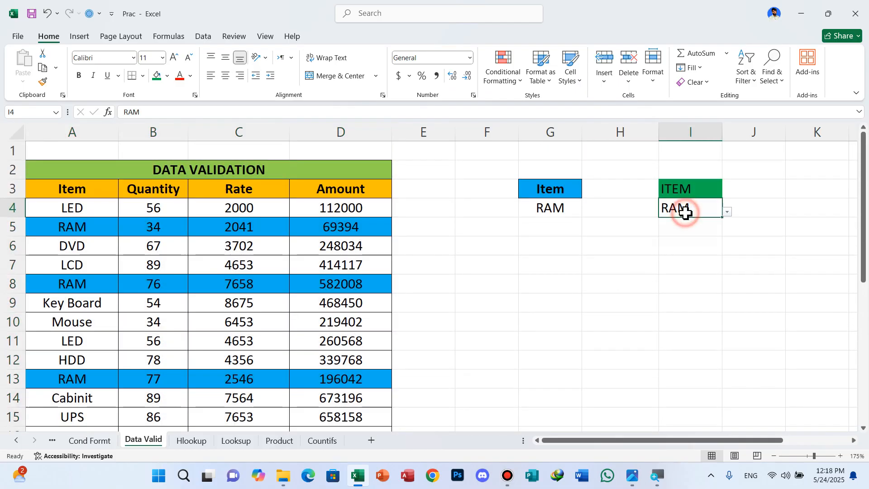
left_click(727, 212)
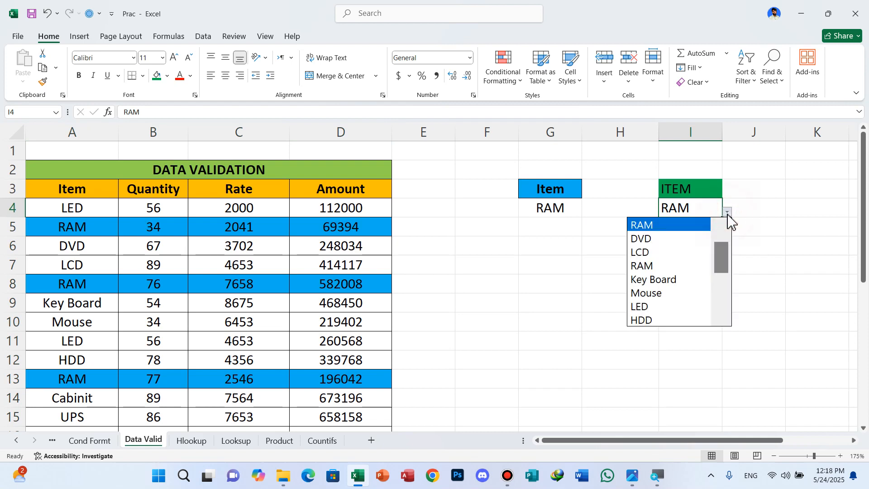
left_click(646, 252)
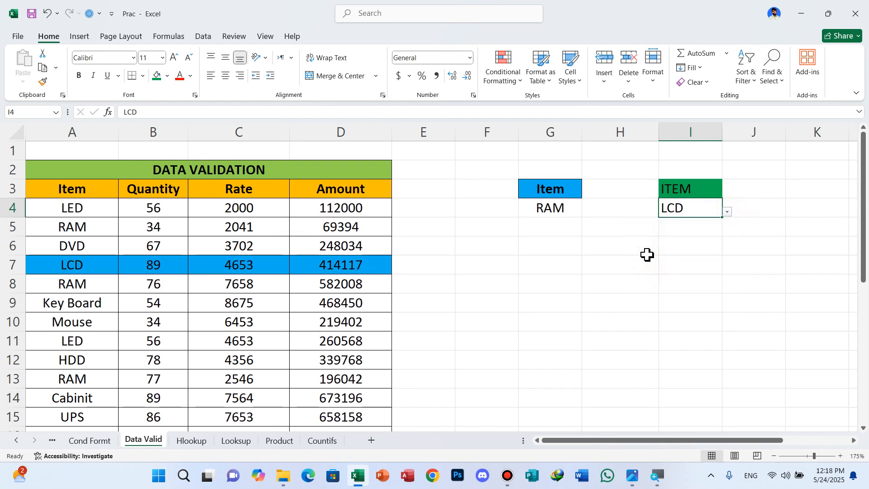
left_click(728, 213)
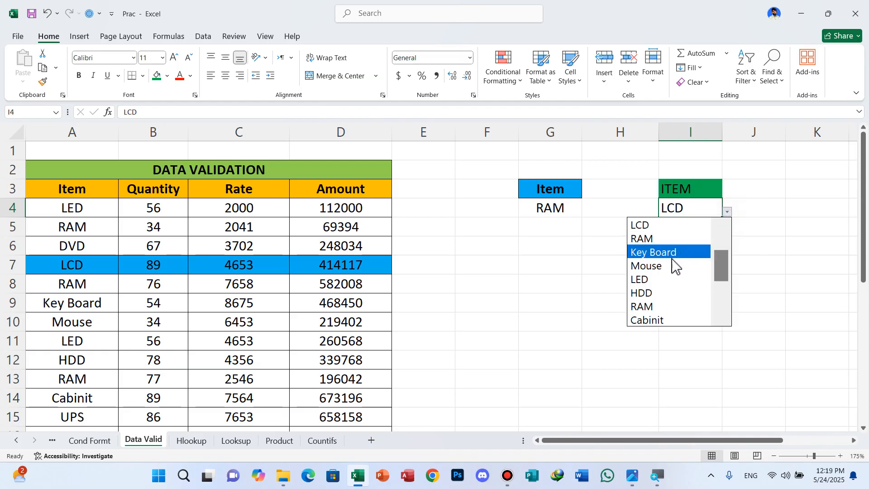
left_click(655, 295)
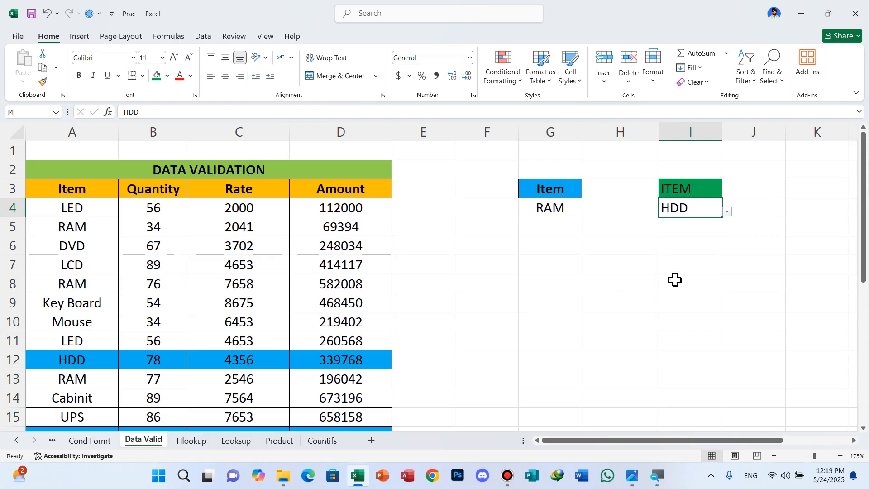
left_click(727, 212)
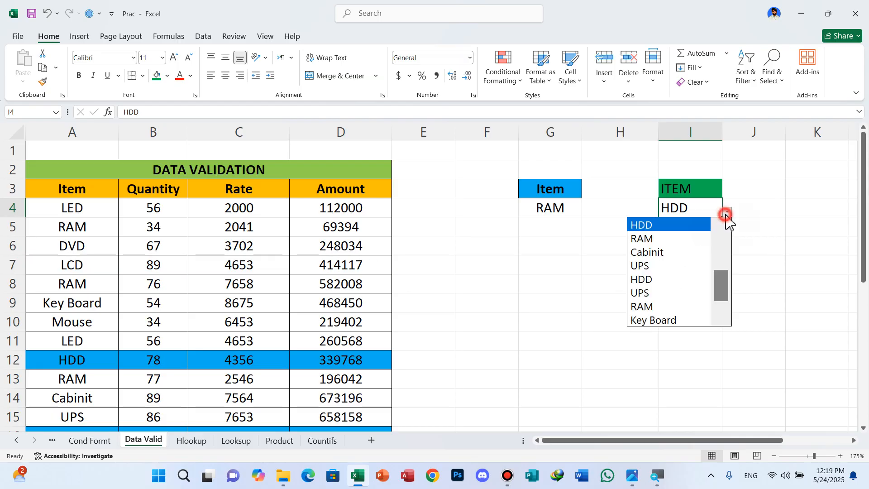
left_click(669, 320)
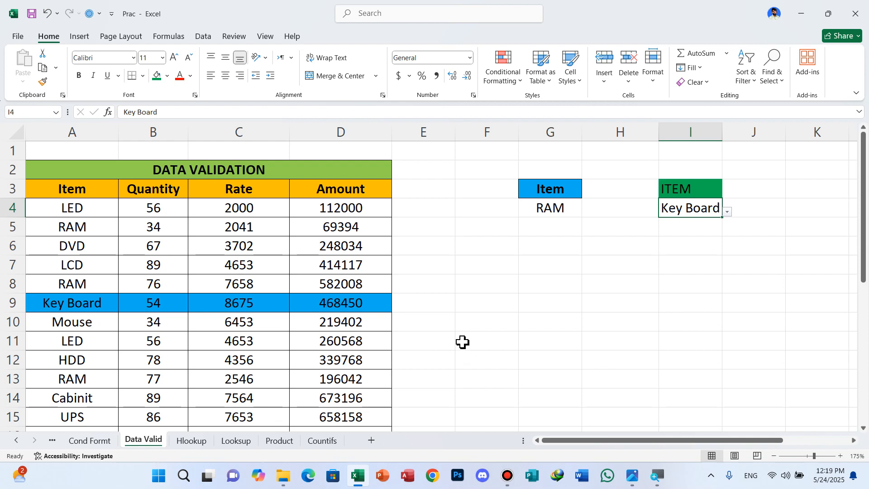
Check which rows of the whole table are highlighted for the chosen item, and minimize the workbook window
scroll(462, 341, "down", 1)
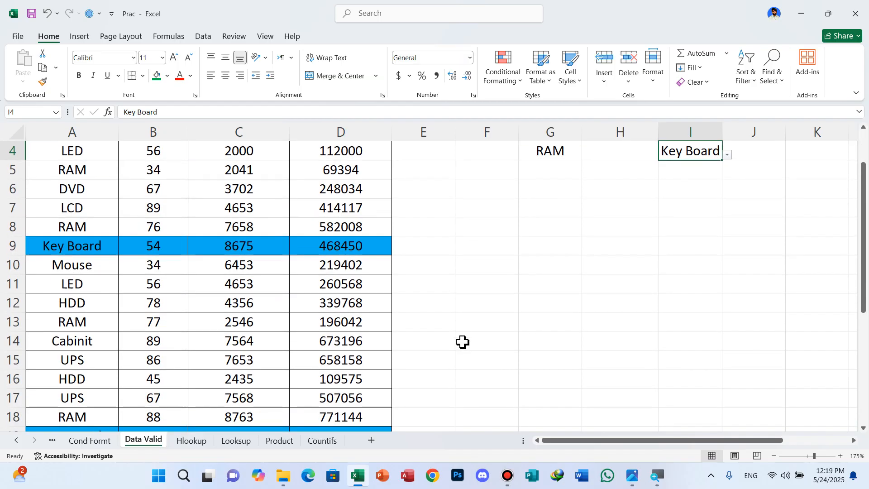
scroll(460, 341, "down", 1)
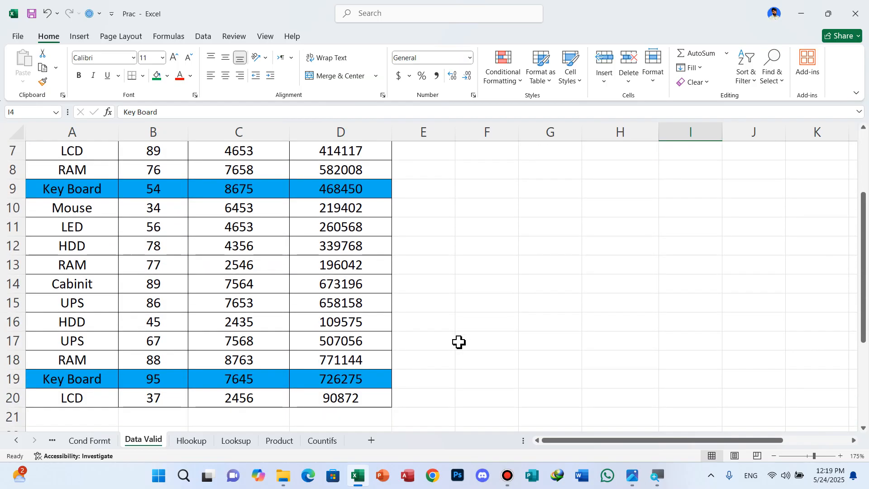
scroll(459, 342, "up", 2)
scroll(459, 342, "down", 1)
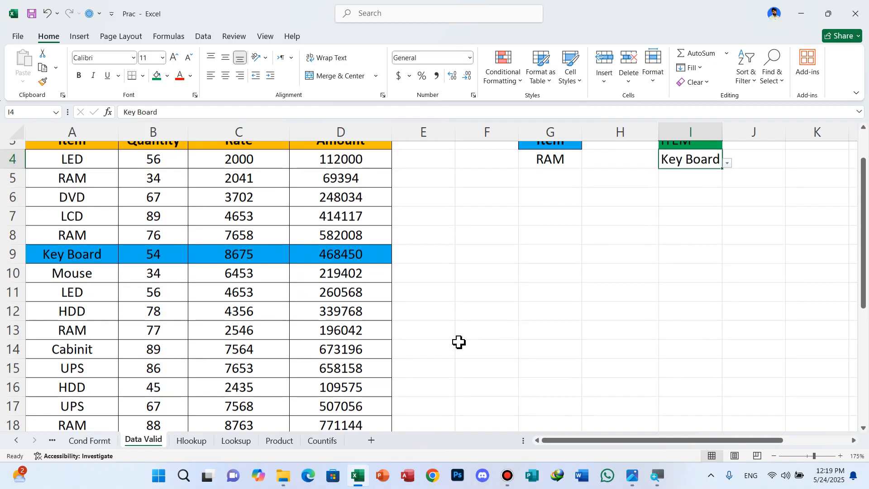
scroll(459, 342, "down", 1)
scroll(458, 343, "up", 1)
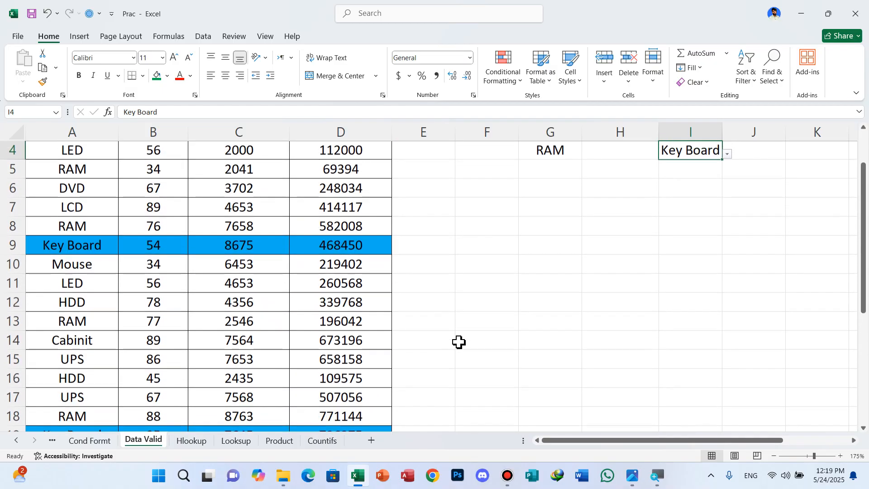
scroll(459, 342, "up", 1)
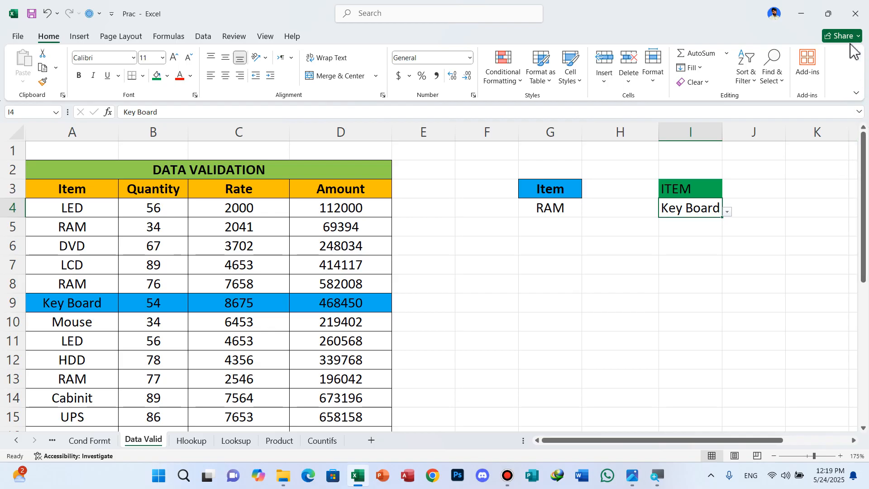
left_click(799, 18)
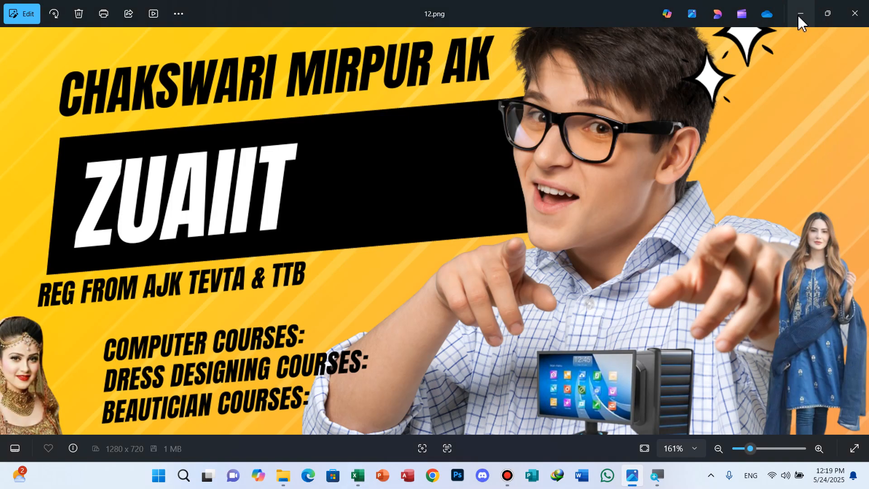